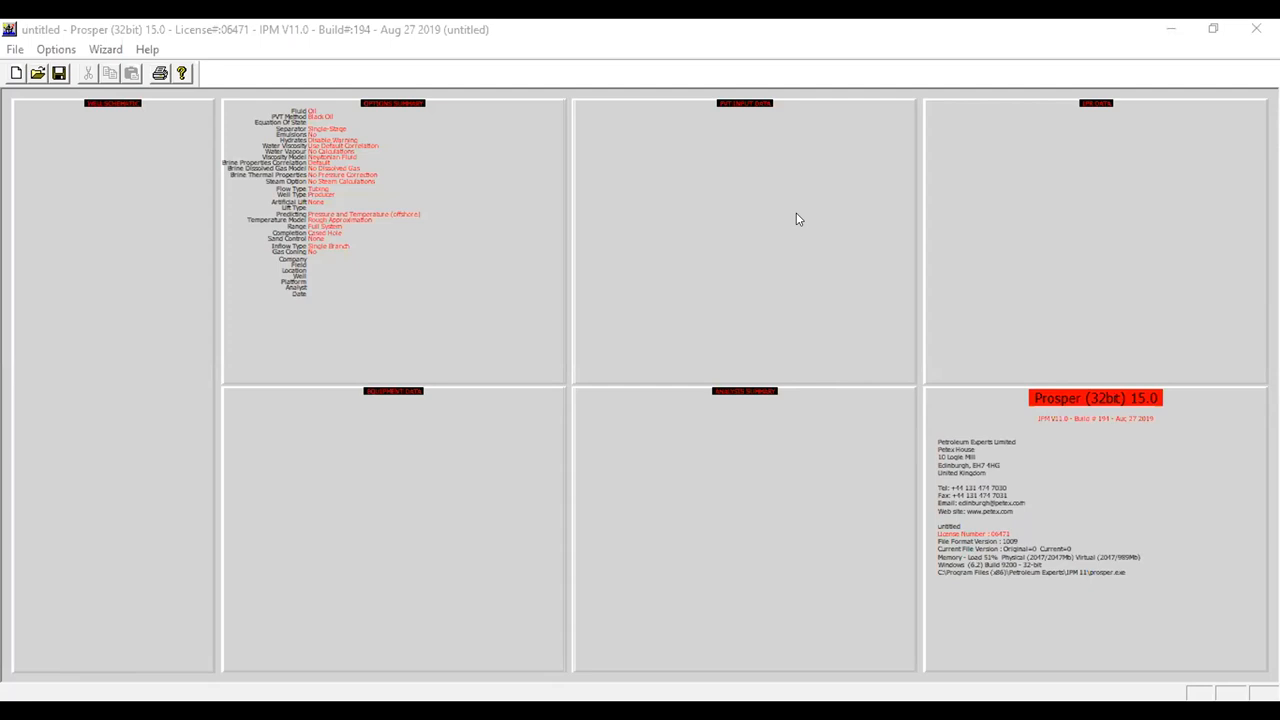
- In the system summary, keep the viscosity model as Newtonian Fluid and set the artificial lift method to Sucker Rod Pump
{"action": "double_click", "coordinate": [472, 231]}
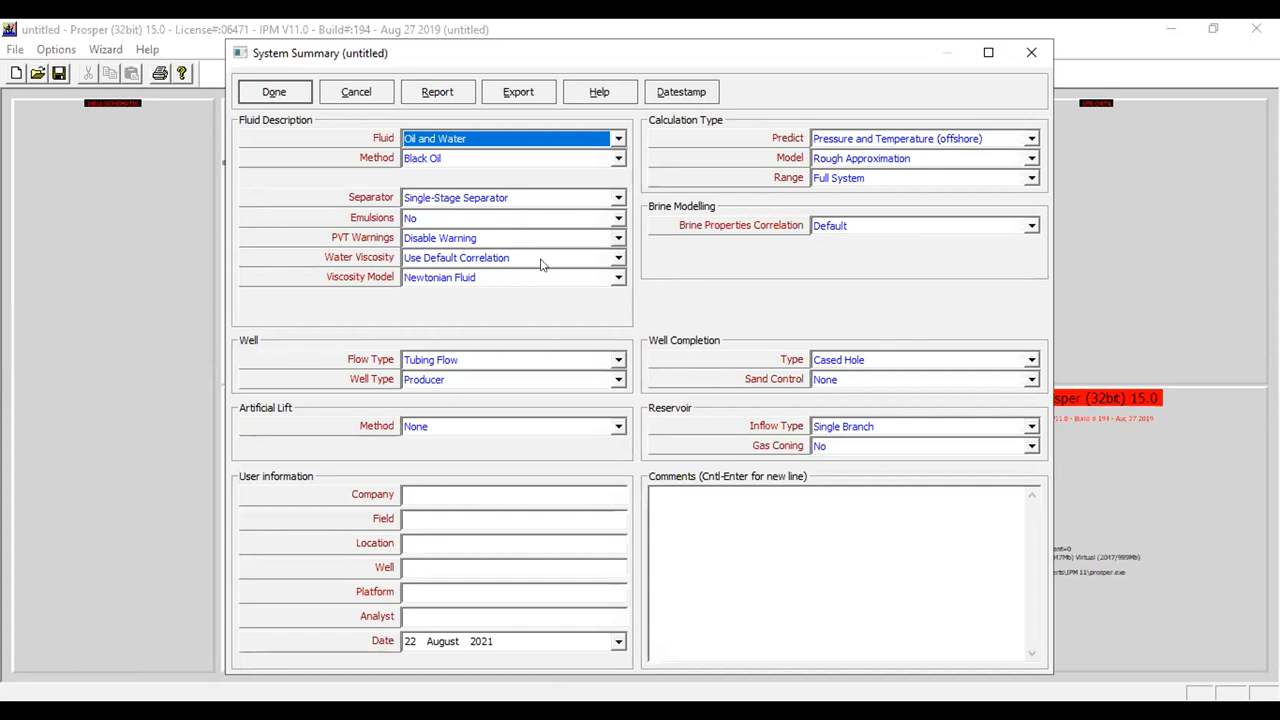
{"action": "left_click", "coordinate": [502, 280]}
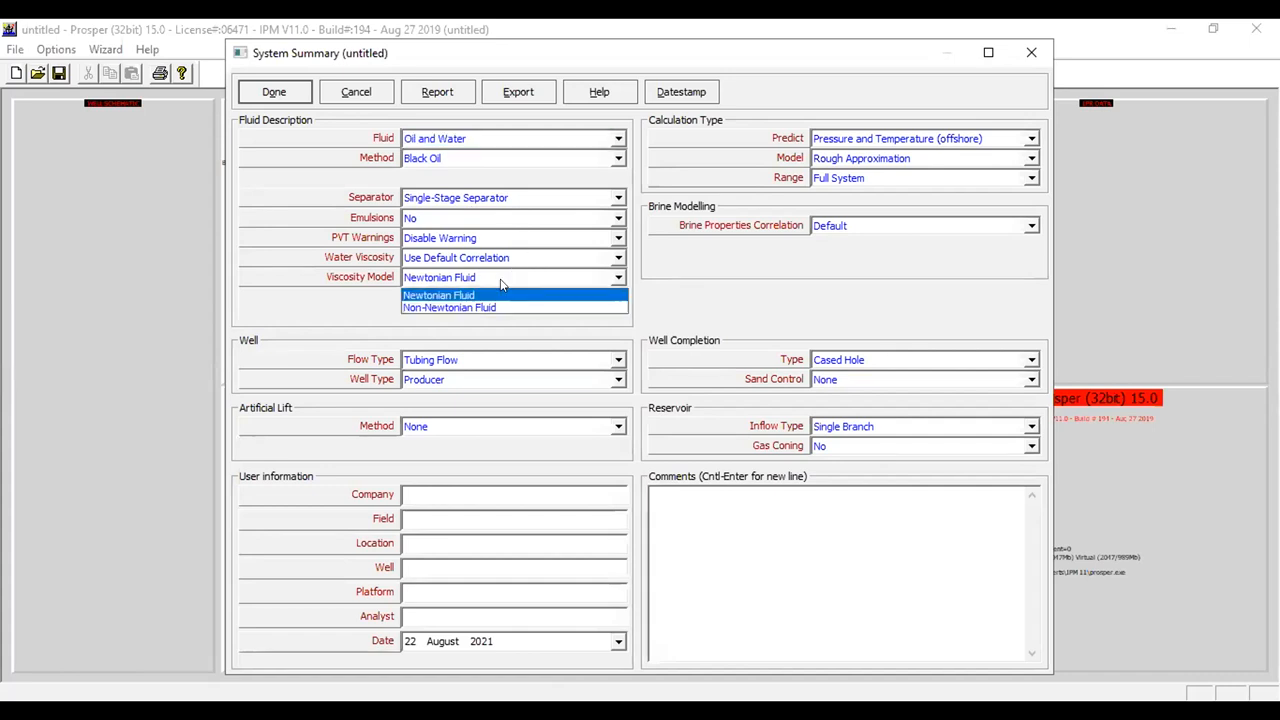
{"action": "left_click", "coordinate": [502, 286]}
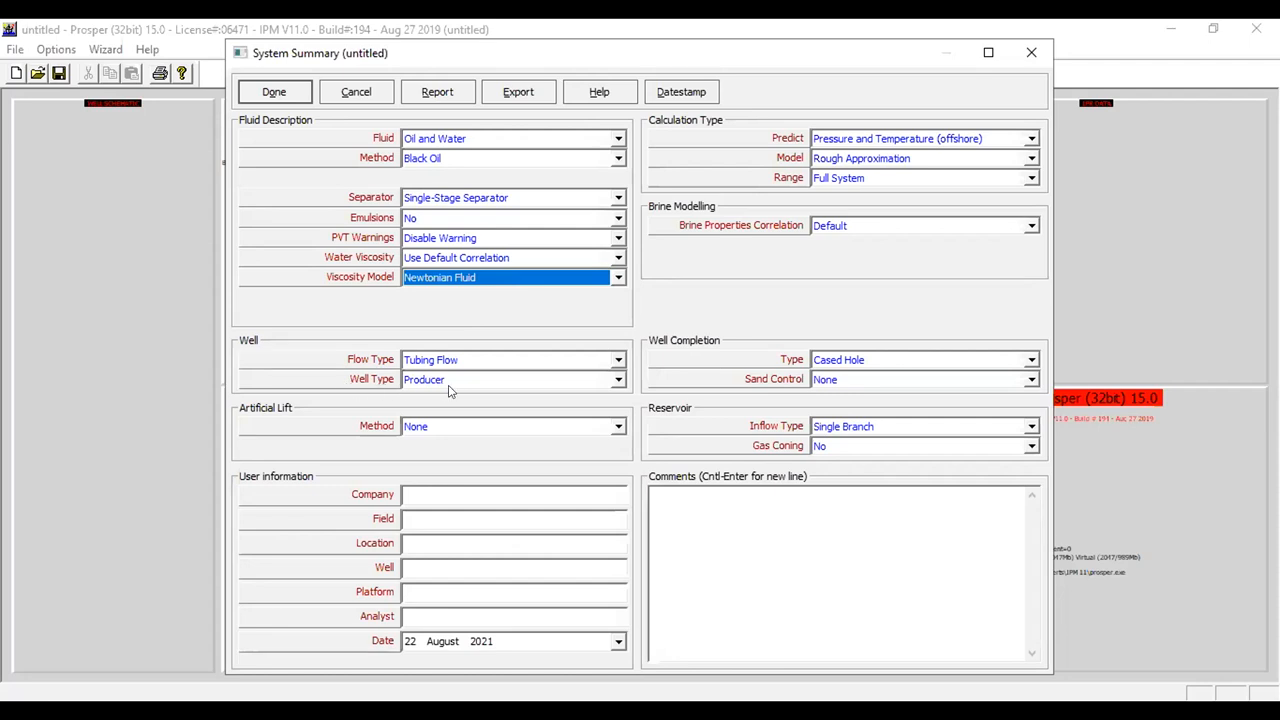
{"action": "left_click", "coordinate": [458, 431]}
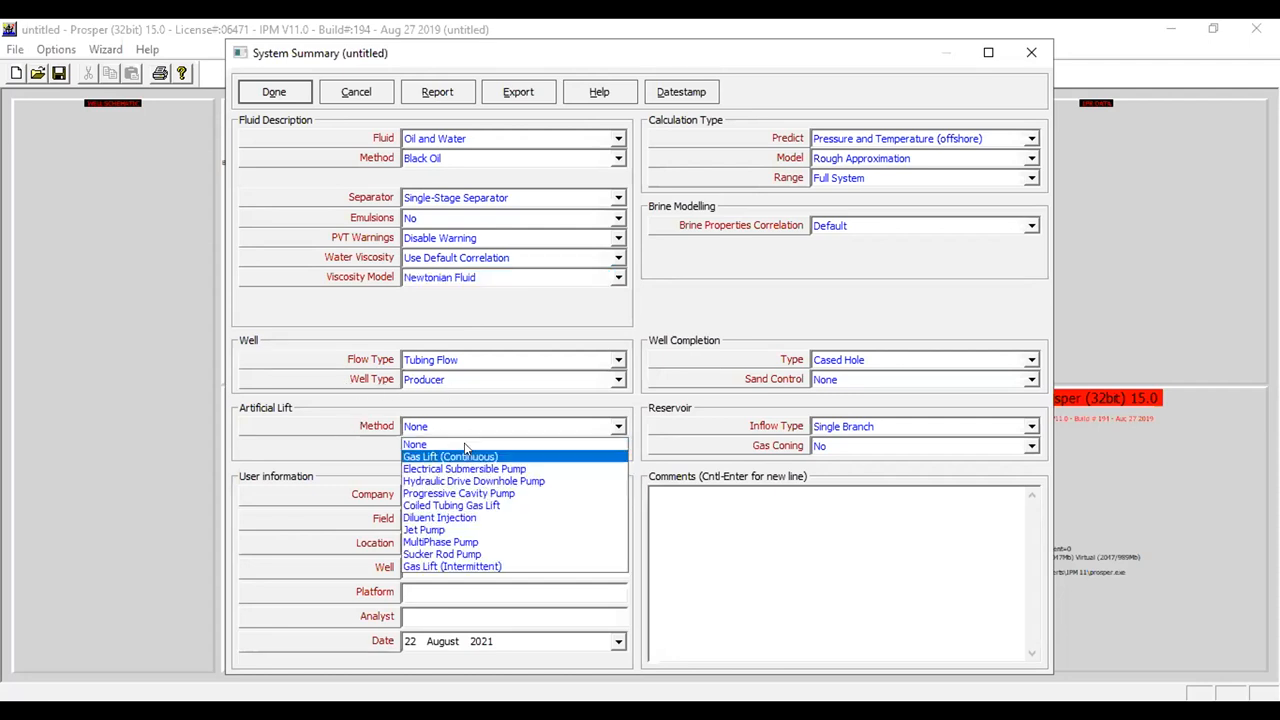
{"action": "left_click", "coordinate": [456, 556]}
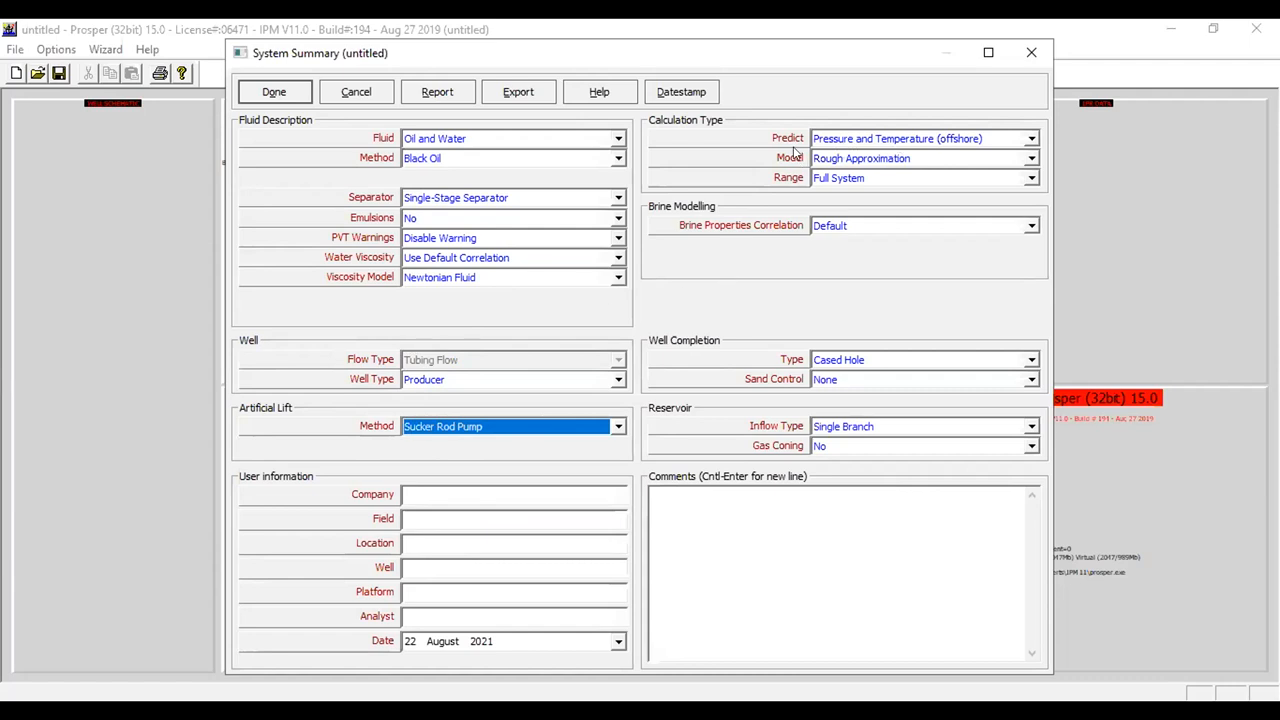
- Set the calculation to predict Pressure and Temperature (on land) over the Full System range, and accept the system summary
{"action": "left_click", "coordinate": [861, 140]}
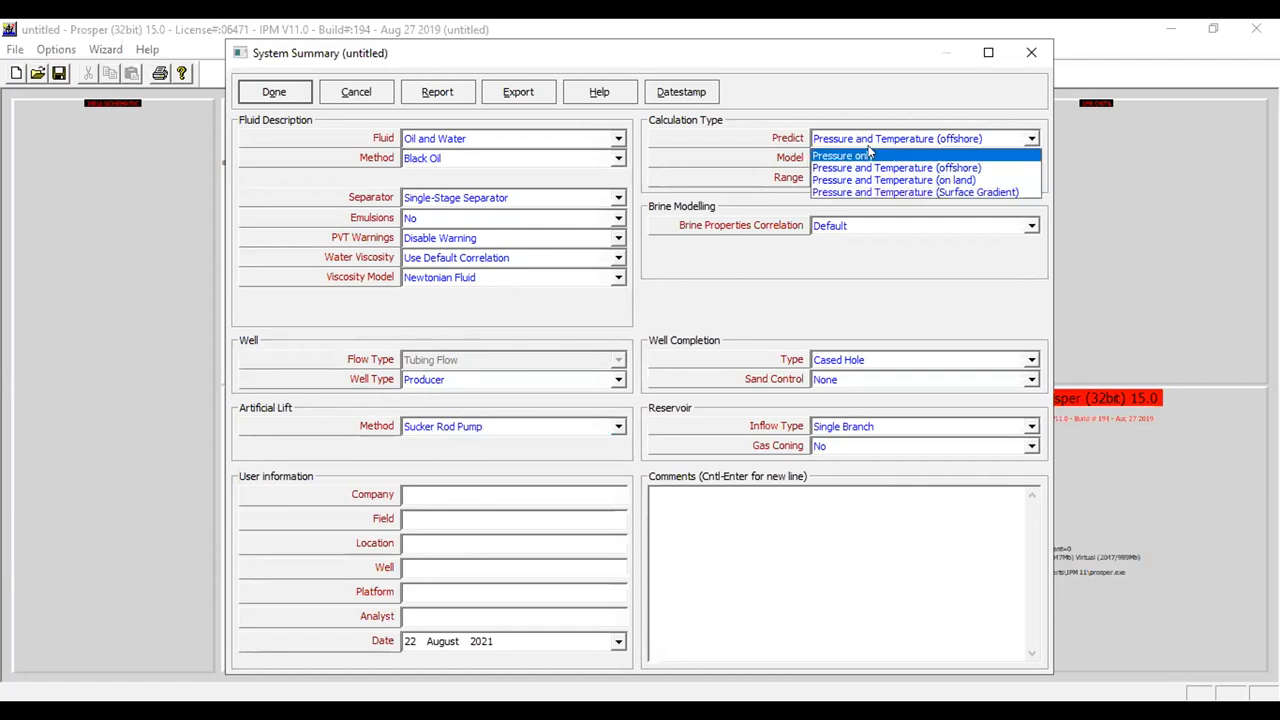
{"action": "left_click", "coordinate": [920, 180]}
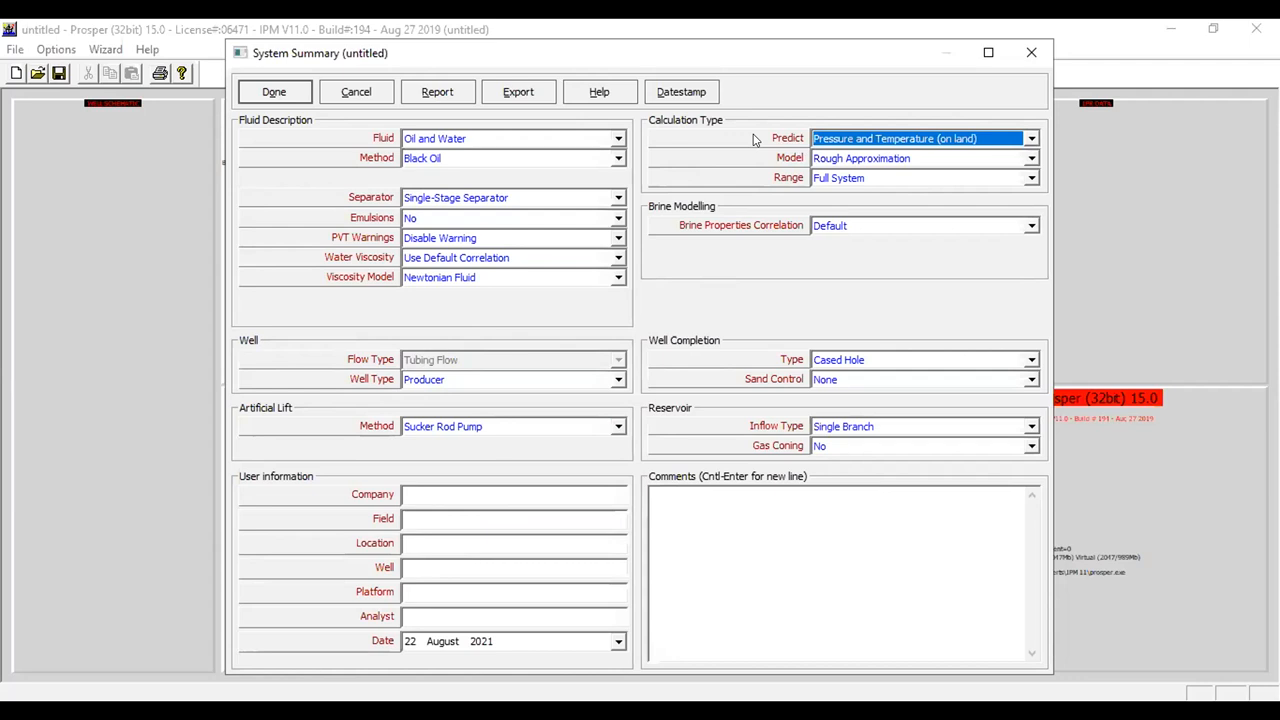
{"action": "left_click", "coordinate": [979, 138]}
{"action": "left_click", "coordinate": [760, 177]}
{"action": "left_click", "coordinate": [862, 179]}
{"action": "left_click", "coordinate": [862, 194]}
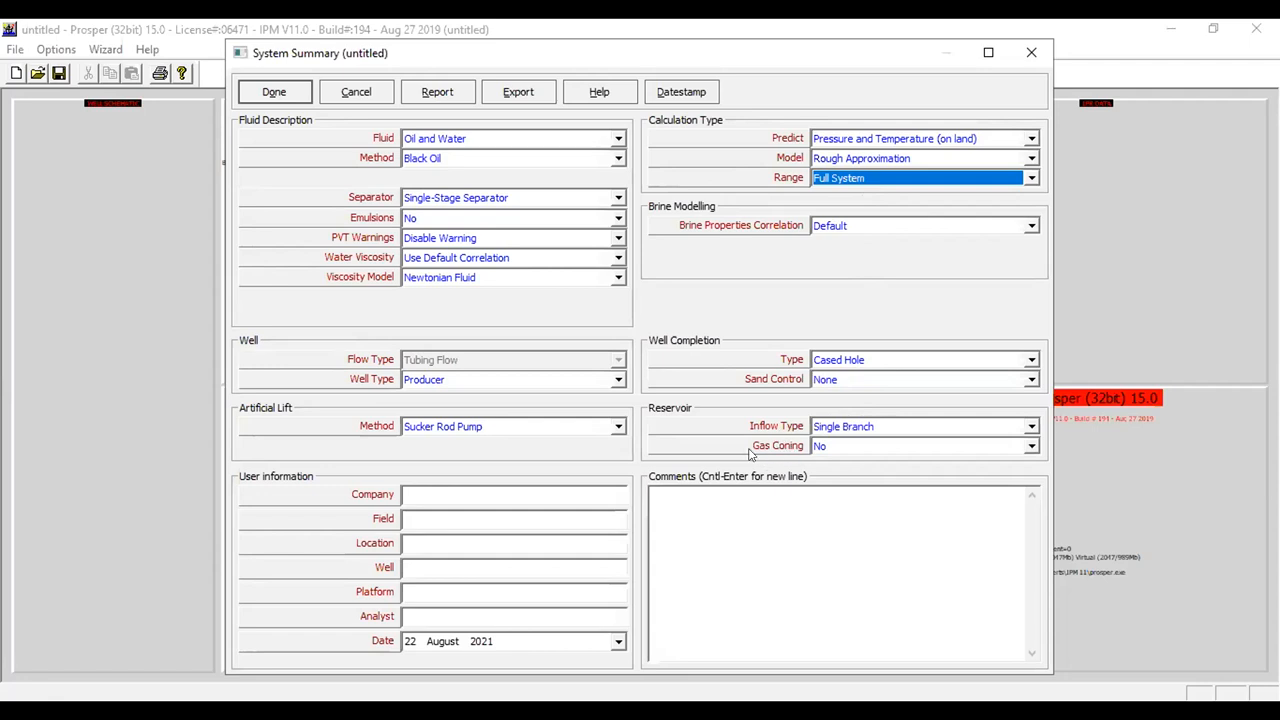
{"action": "left_click", "coordinate": [290, 100]}
{"action": "left_click", "coordinate": [289, 100]}
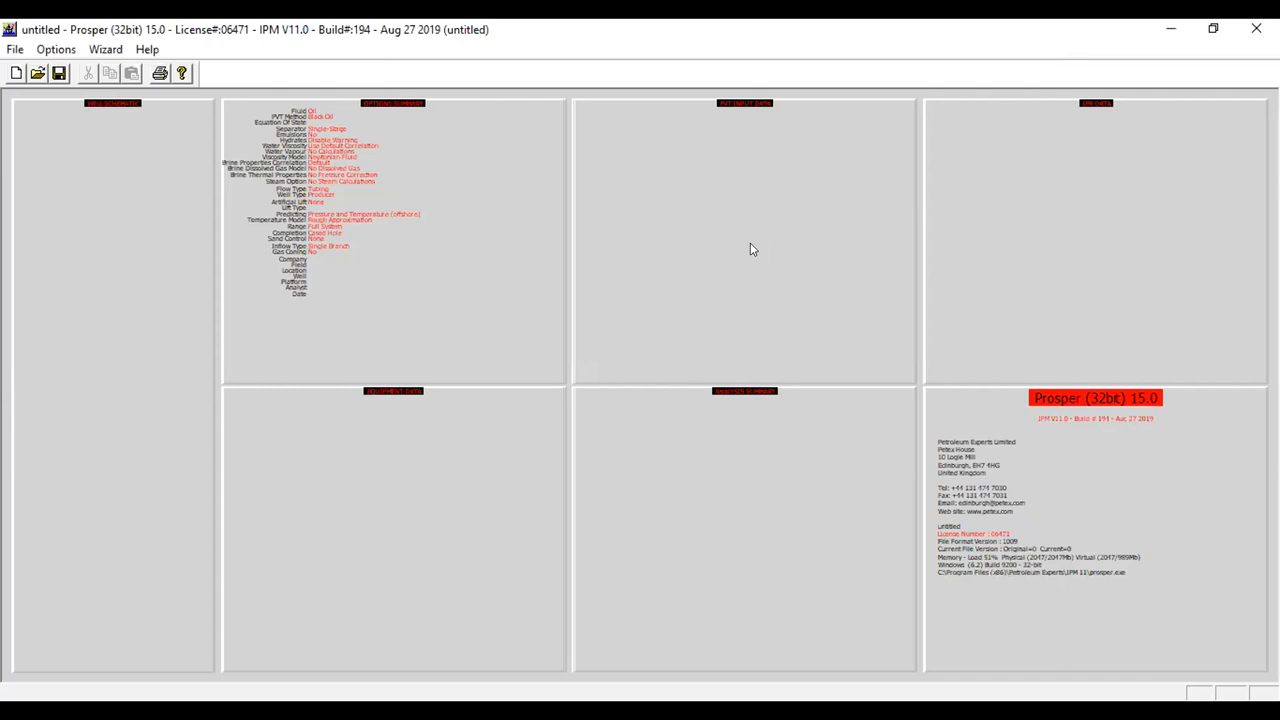
- Open the PVT input data and review the solution GOR, oil and gas gravity, water salinity, impurities and Pb, Rs, Bo correlation
{"action": "double_click", "coordinate": [619, 191]}
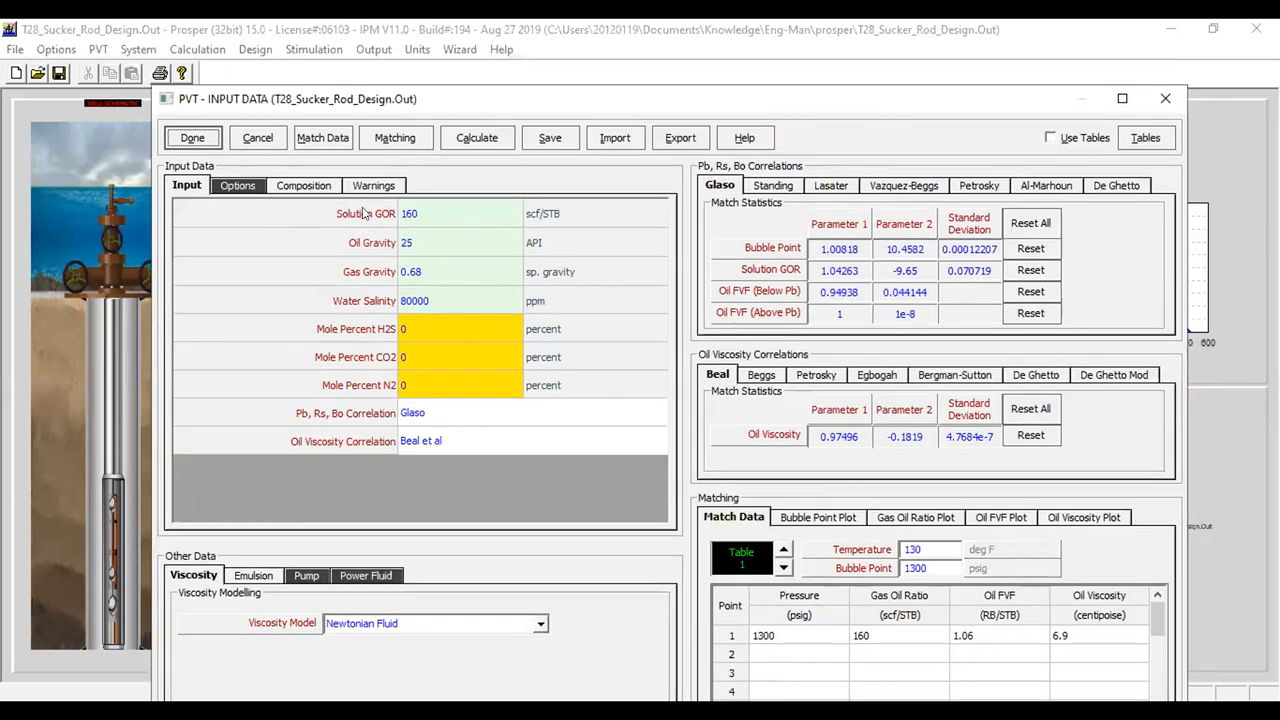
{"action": "left_click", "coordinate": [422, 214]}
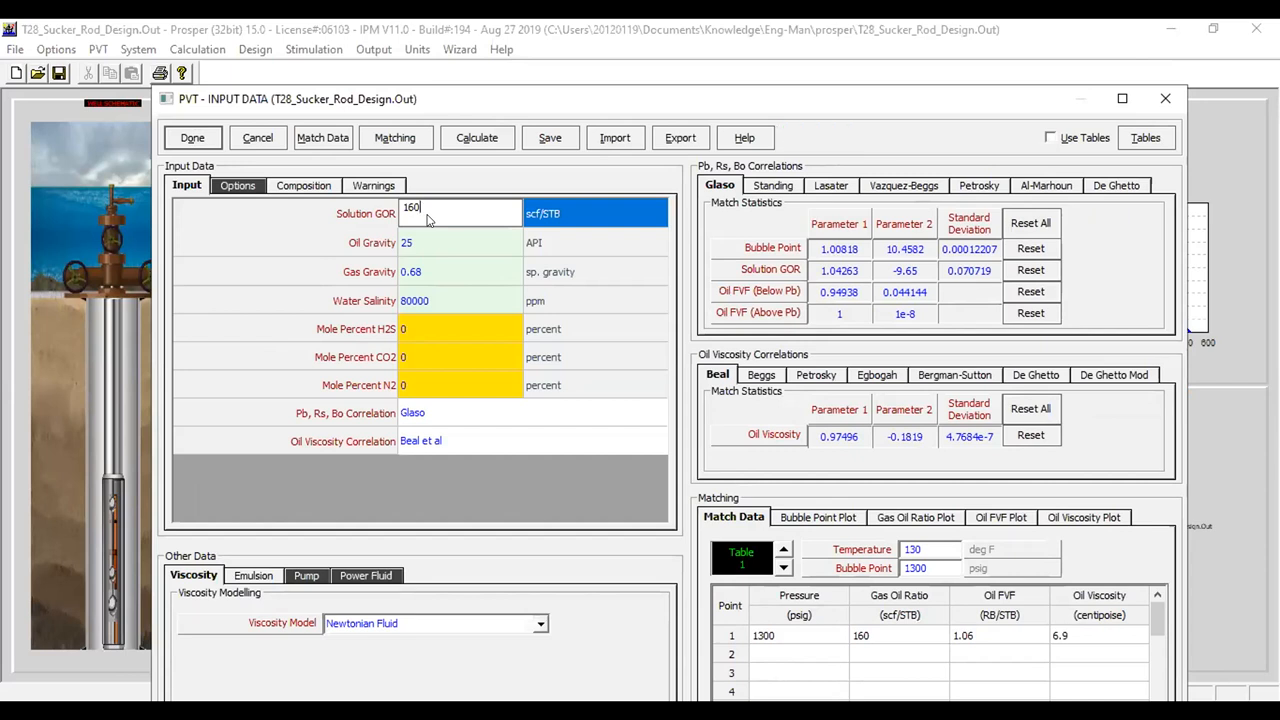
{"action": "left_click", "coordinate": [432, 250]}
{"action": "double_click", "coordinate": [440, 281]}
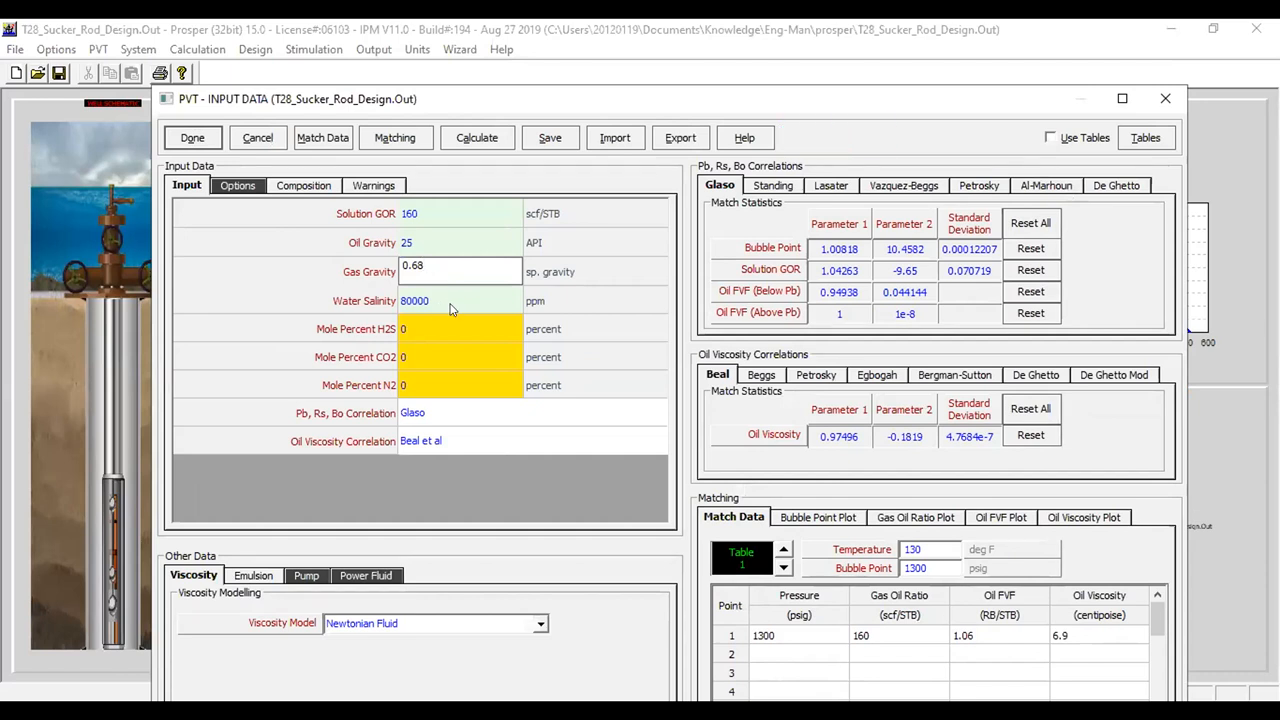
{"action": "left_click_drag", "start_coordinate": [408, 328], "coordinate": [434, 387]}
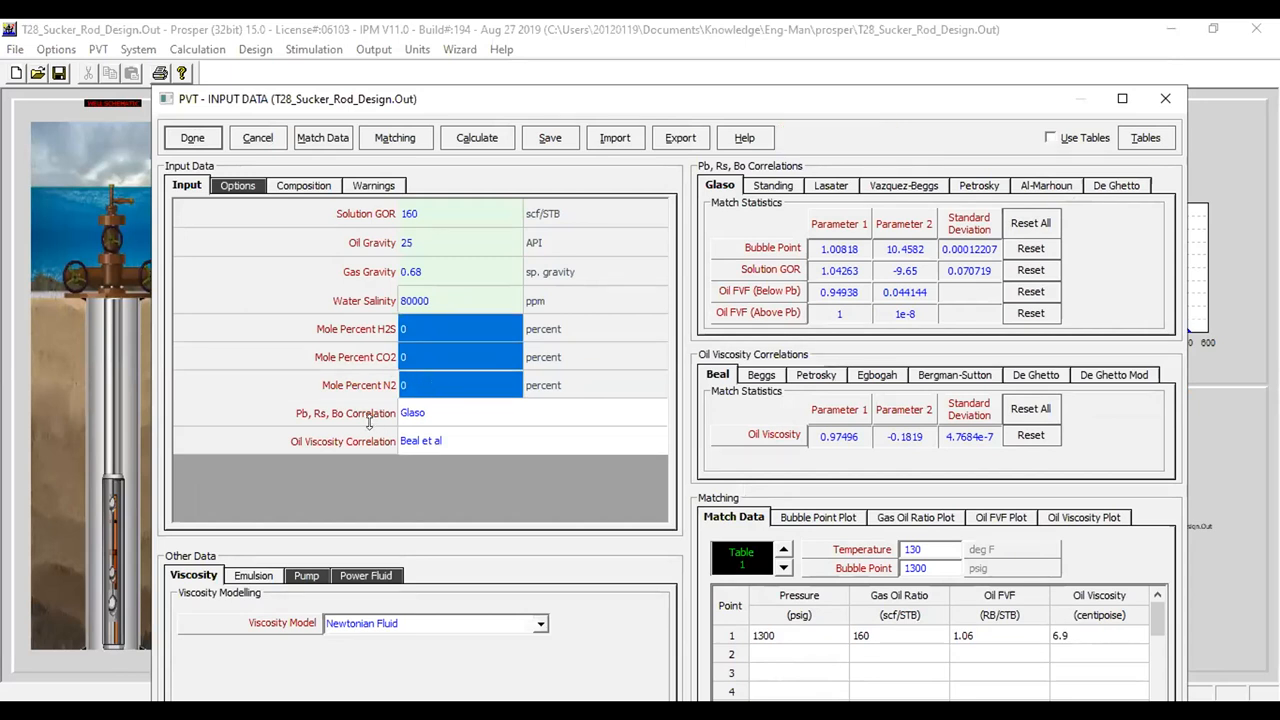
{"action": "left_click", "coordinate": [427, 431]}
{"action": "left_click", "coordinate": [428, 420]}
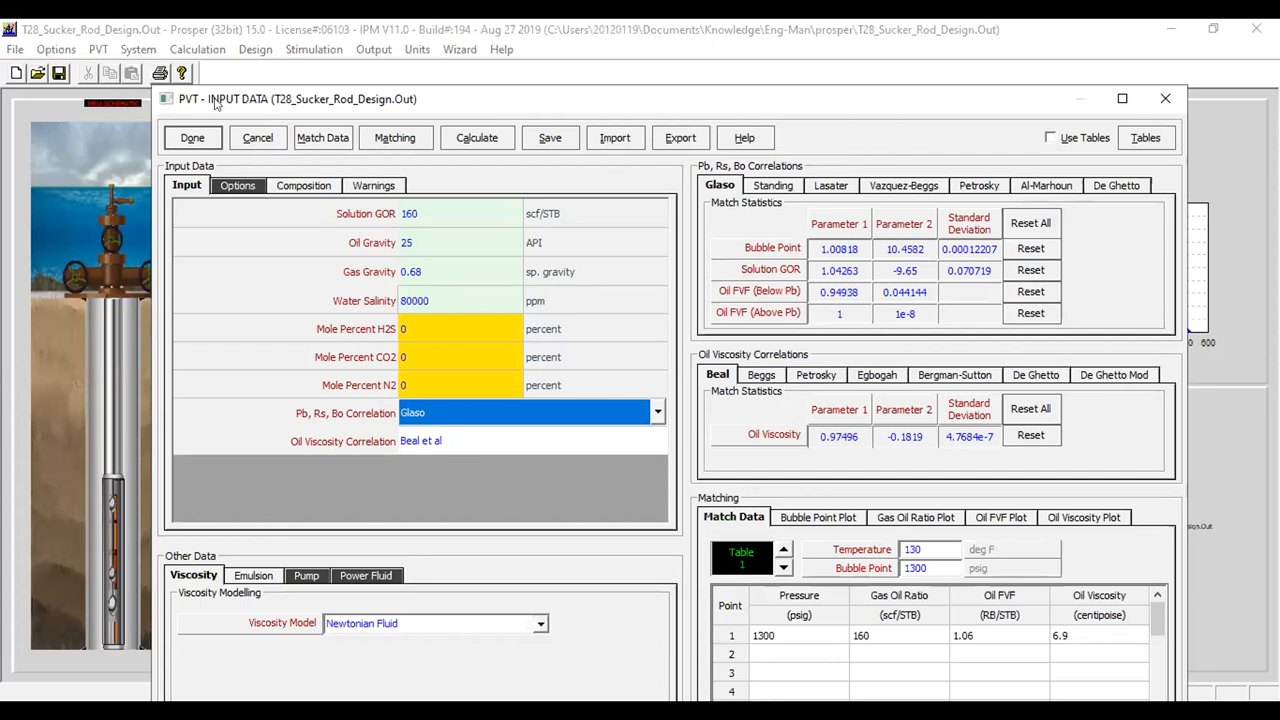
{"action": "left_click_drag", "start_coordinate": [214, 103], "coordinate": [216, 103]}
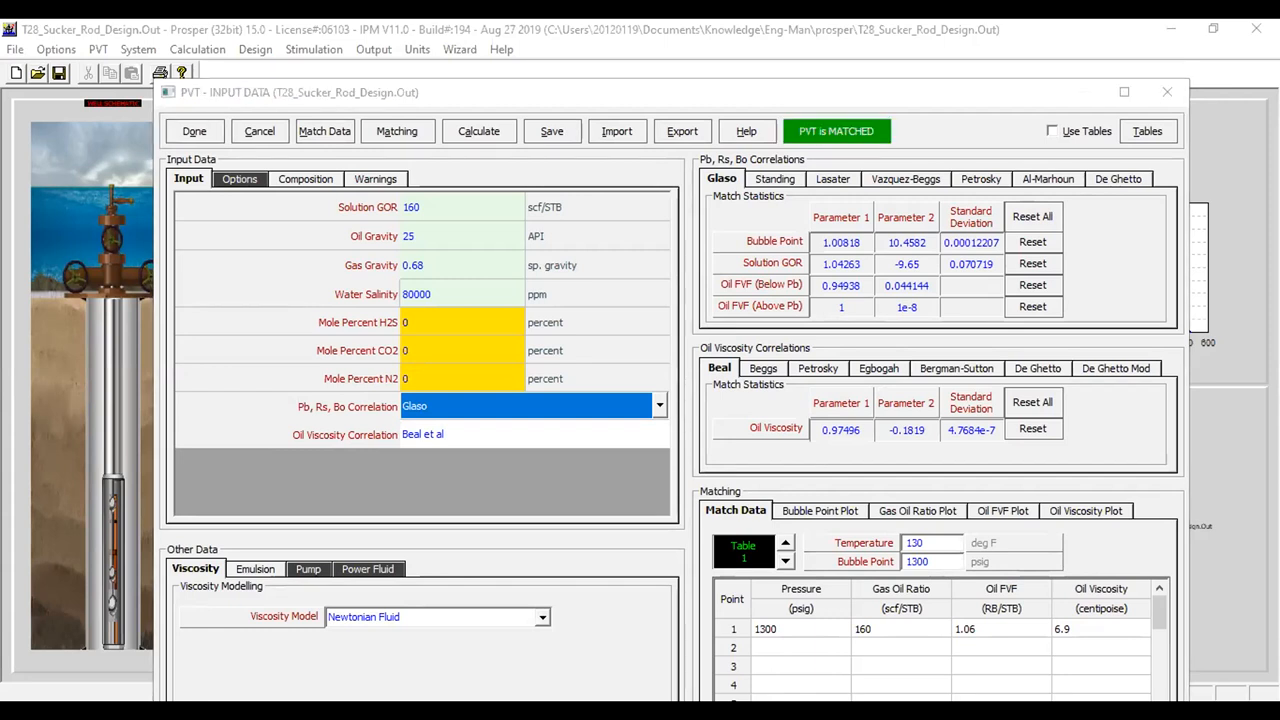
- Open the PVT match data and review the temperature, bubble point, pressure, gas oil ratio and oil FVF entries
{"action": "left_click", "coordinate": [348, 133]}
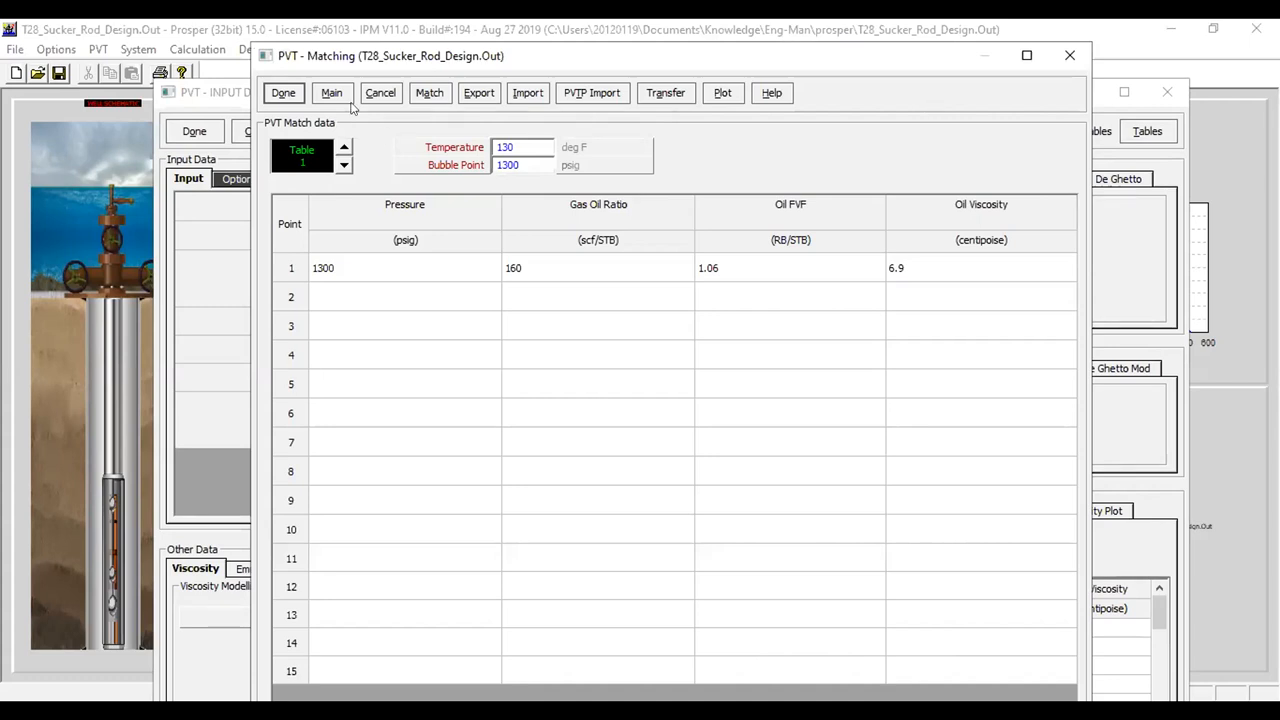
{"action": "left_click_drag", "start_coordinate": [405, 56], "coordinate": [451, 161]}
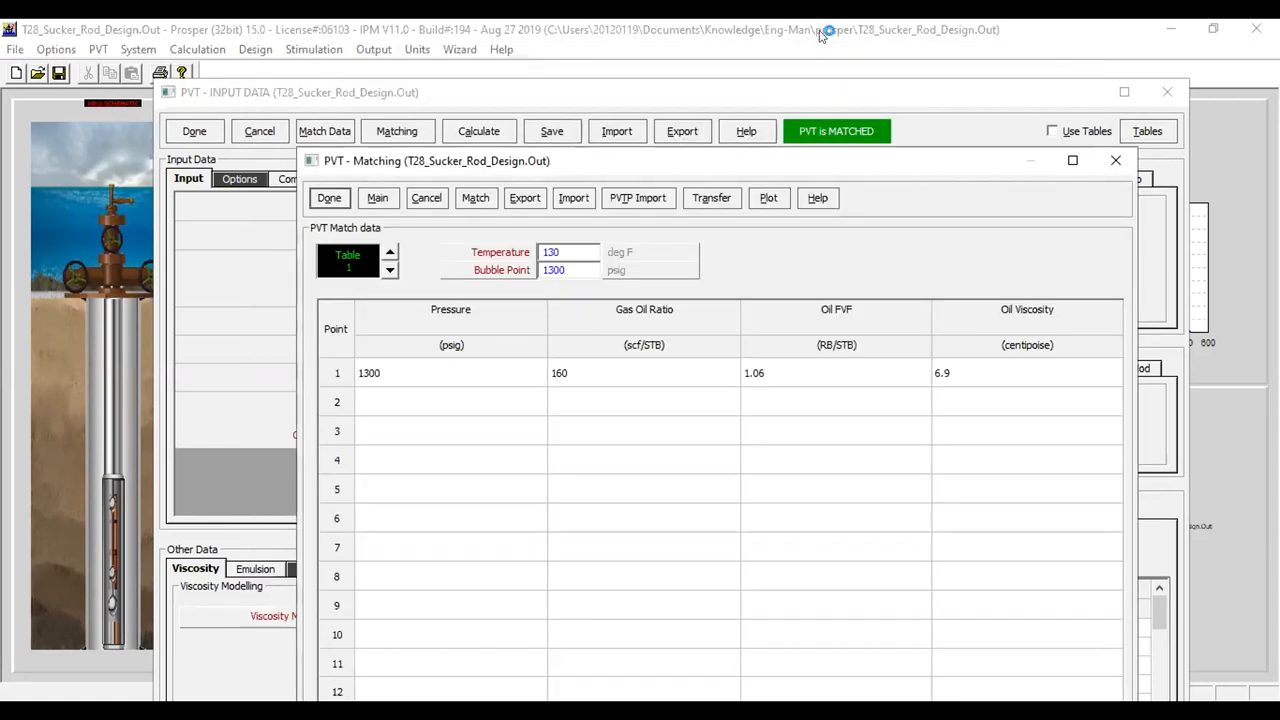
{"action": "left_click", "coordinate": [586, 248]}
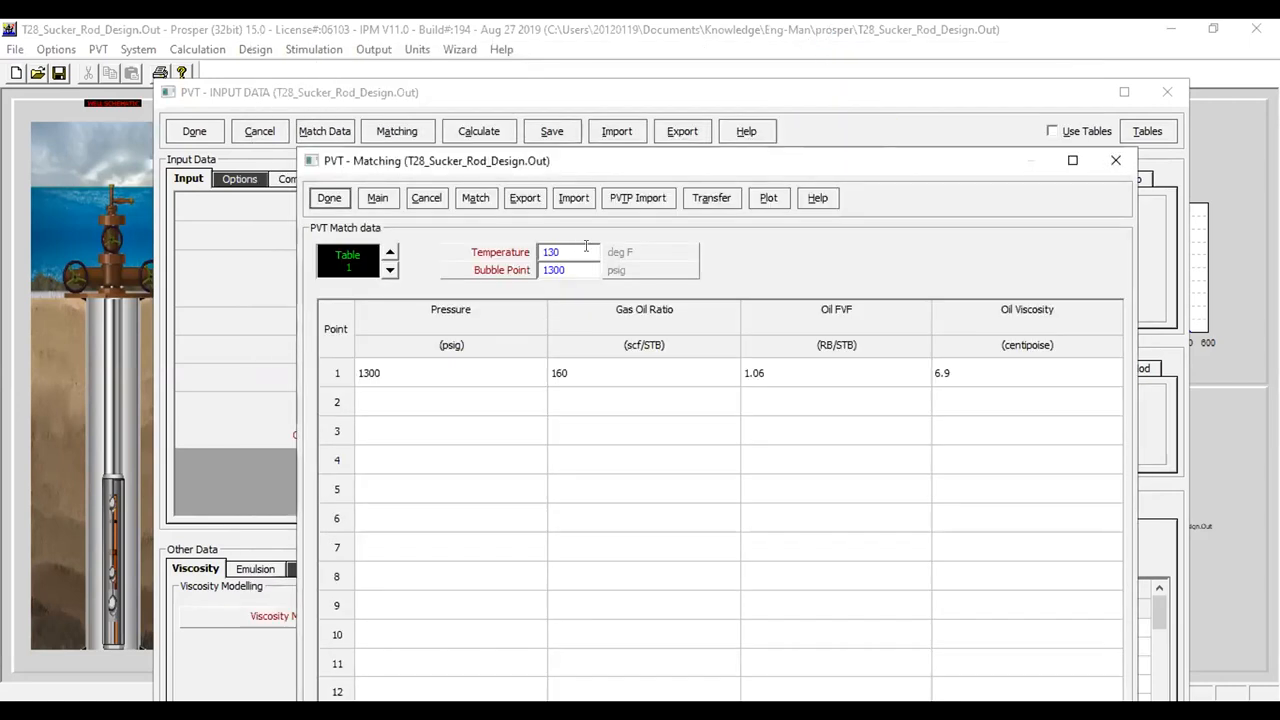
{"action": "left_click", "coordinate": [591, 268]}
{"action": "left_click", "coordinate": [480, 376]}
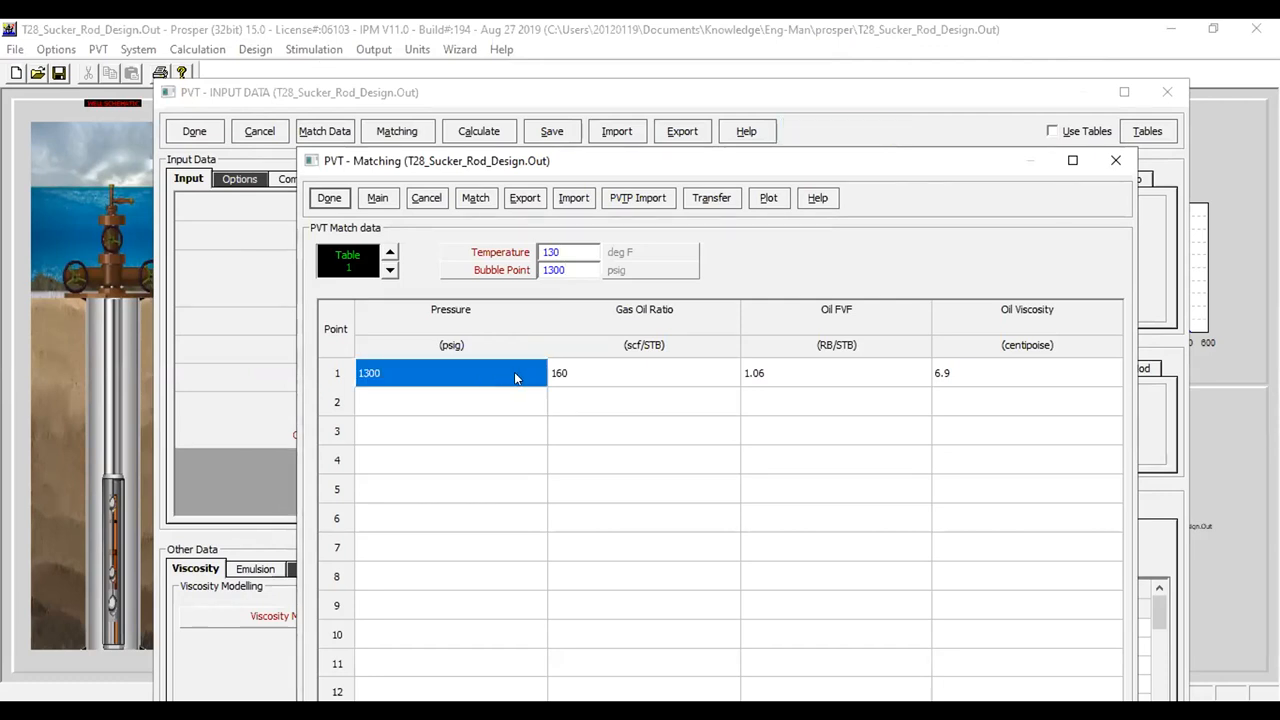
{"action": "left_click", "coordinate": [602, 372]}
{"action": "left_click", "coordinate": [603, 375]}
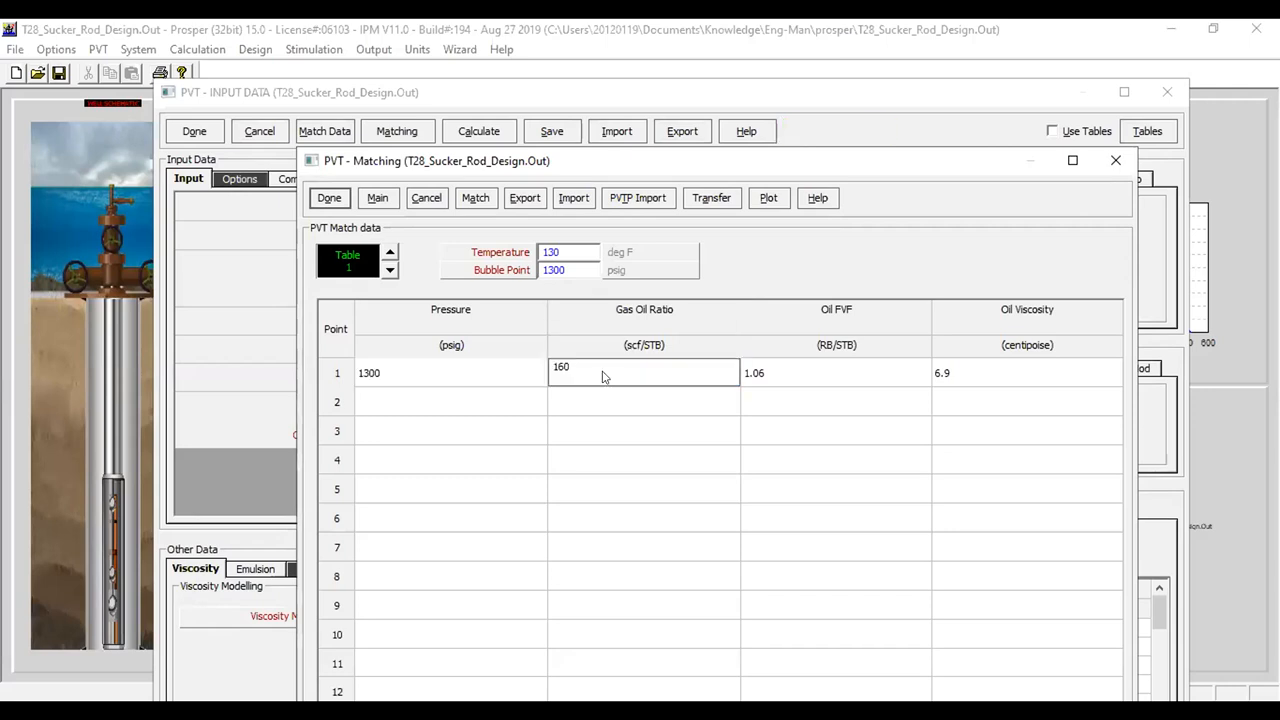
{"action": "left_click", "coordinate": [883, 373]}
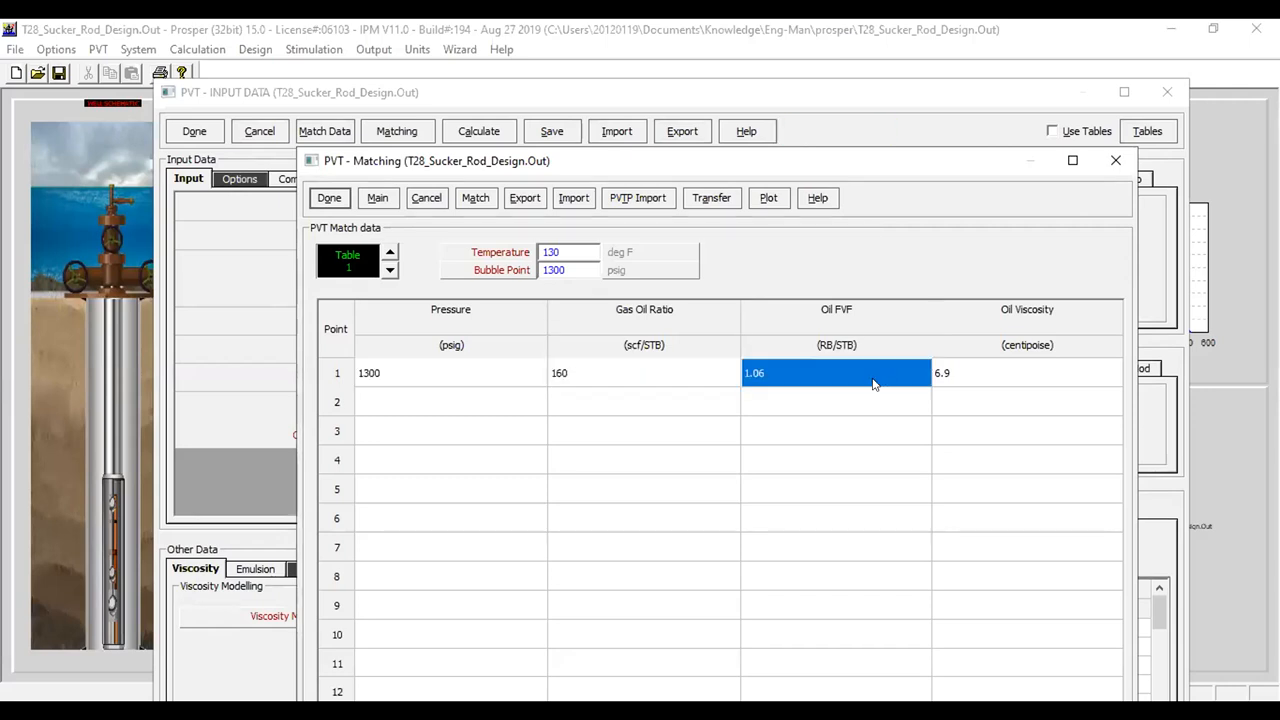
{"action": "left_click", "coordinate": [801, 396]}
{"action": "double_click", "coordinate": [810, 364]}
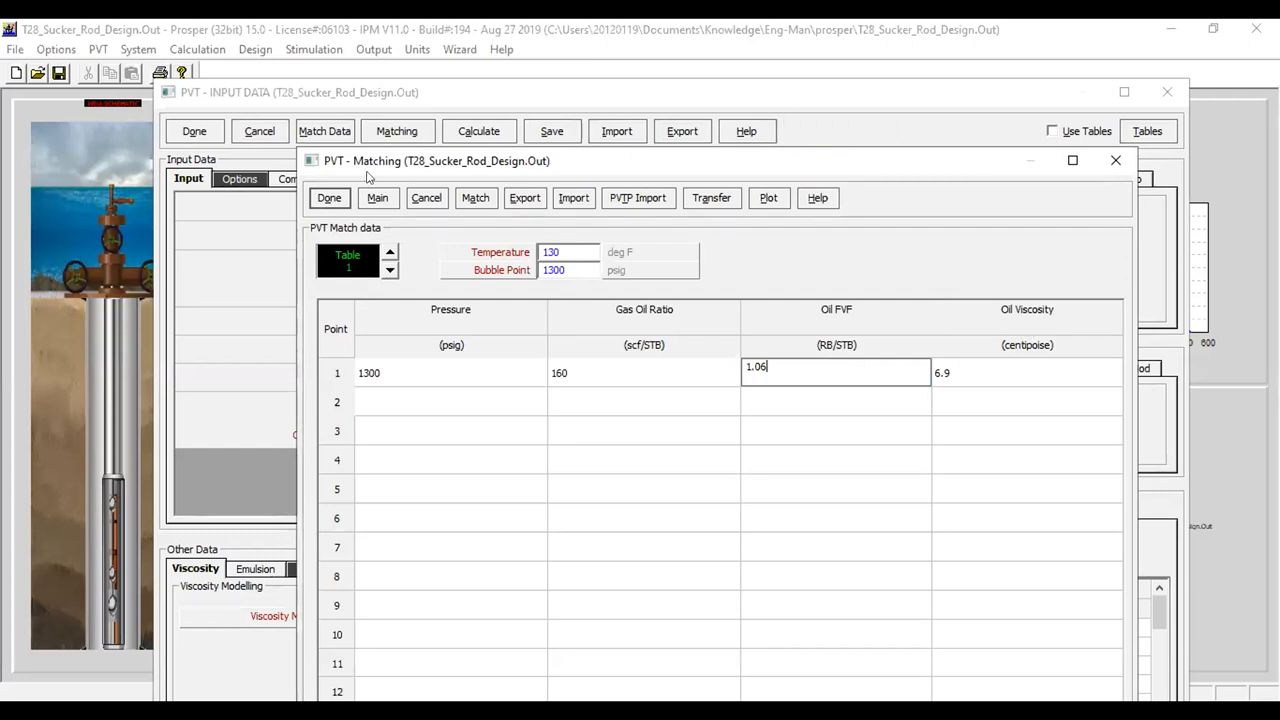
- Open the PVT matching calculation and match all correlations to the PVT match data
{"action": "left_click", "coordinate": [478, 197]}
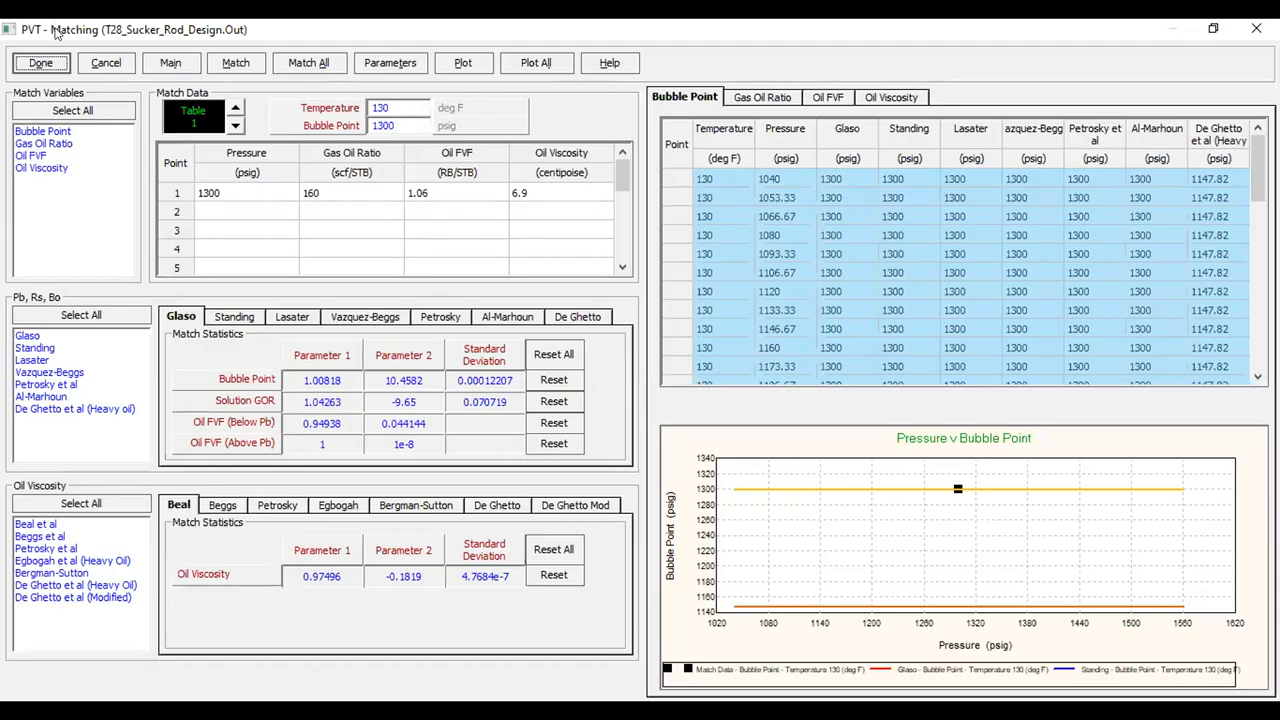
{"action": "double_click", "coordinate": [55, 30]}
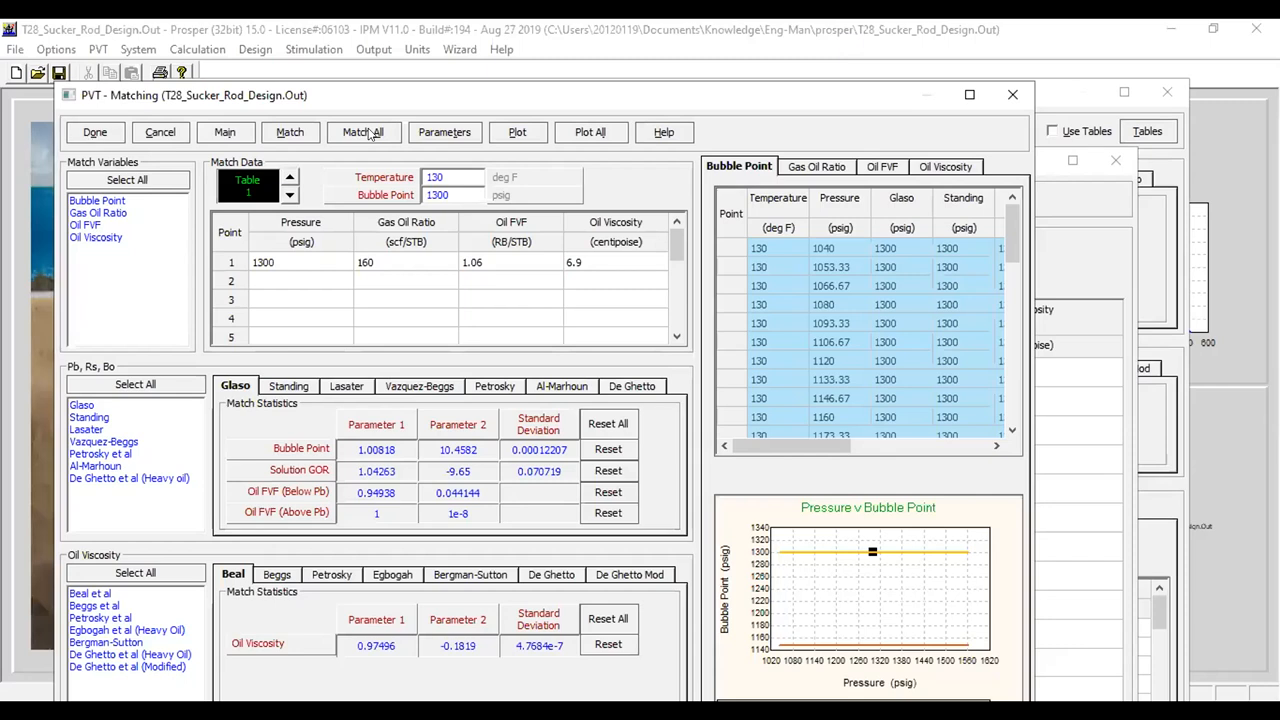
{"action": "left_click", "coordinate": [363, 133]}
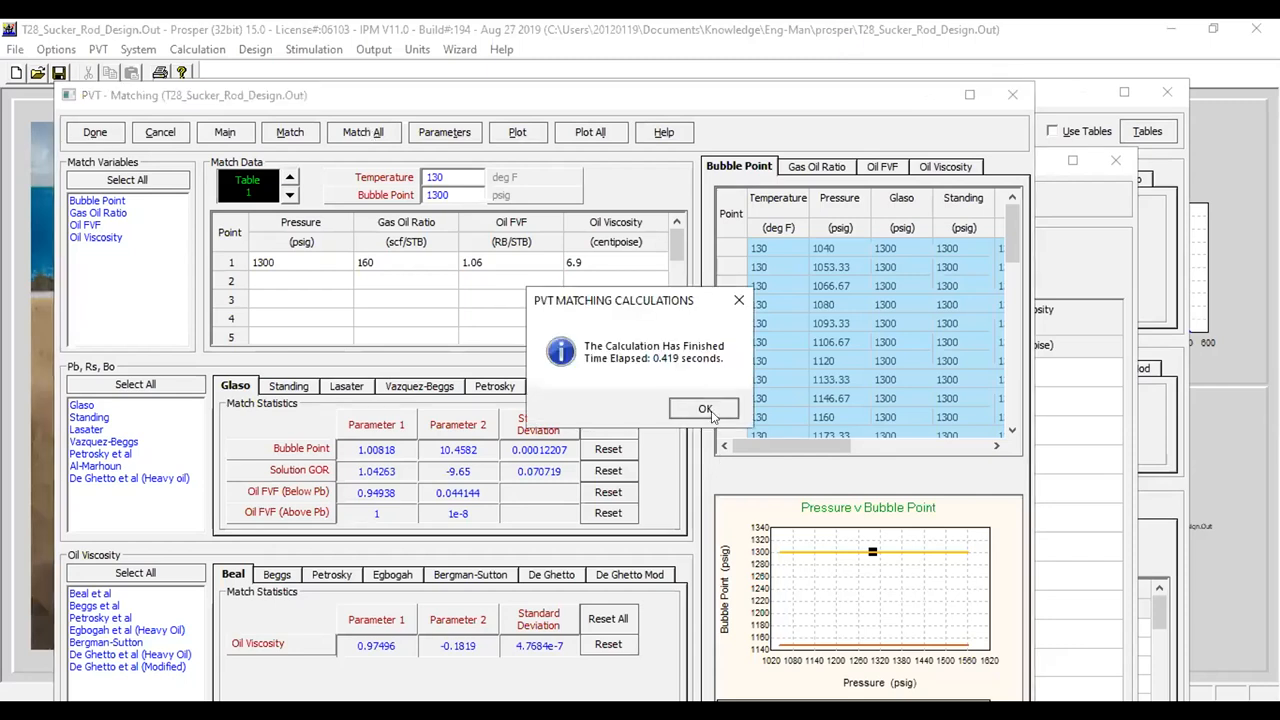
{"action": "left_click", "coordinate": [705, 410]}
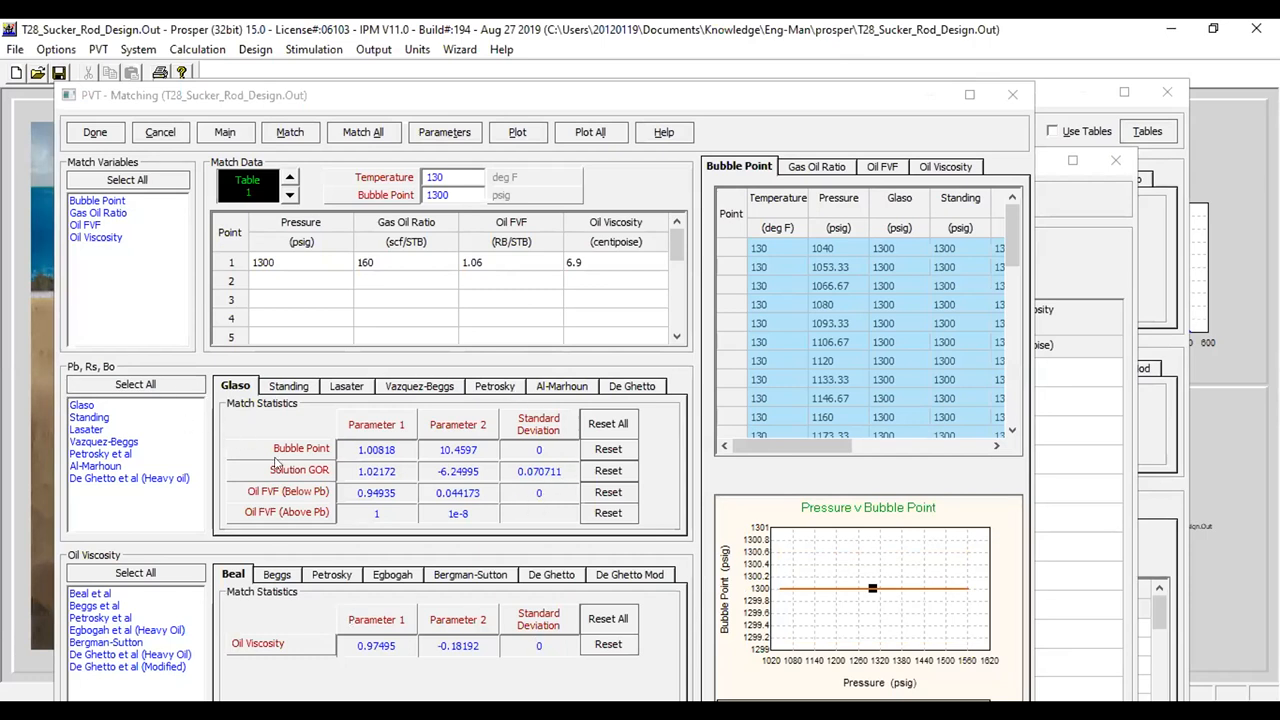
- Compare the match parameters and standard deviations across the Pb, Rs, Bo correlations, from Glaso through De Ghetto
{"action": "left_click", "coordinate": [342, 427]}
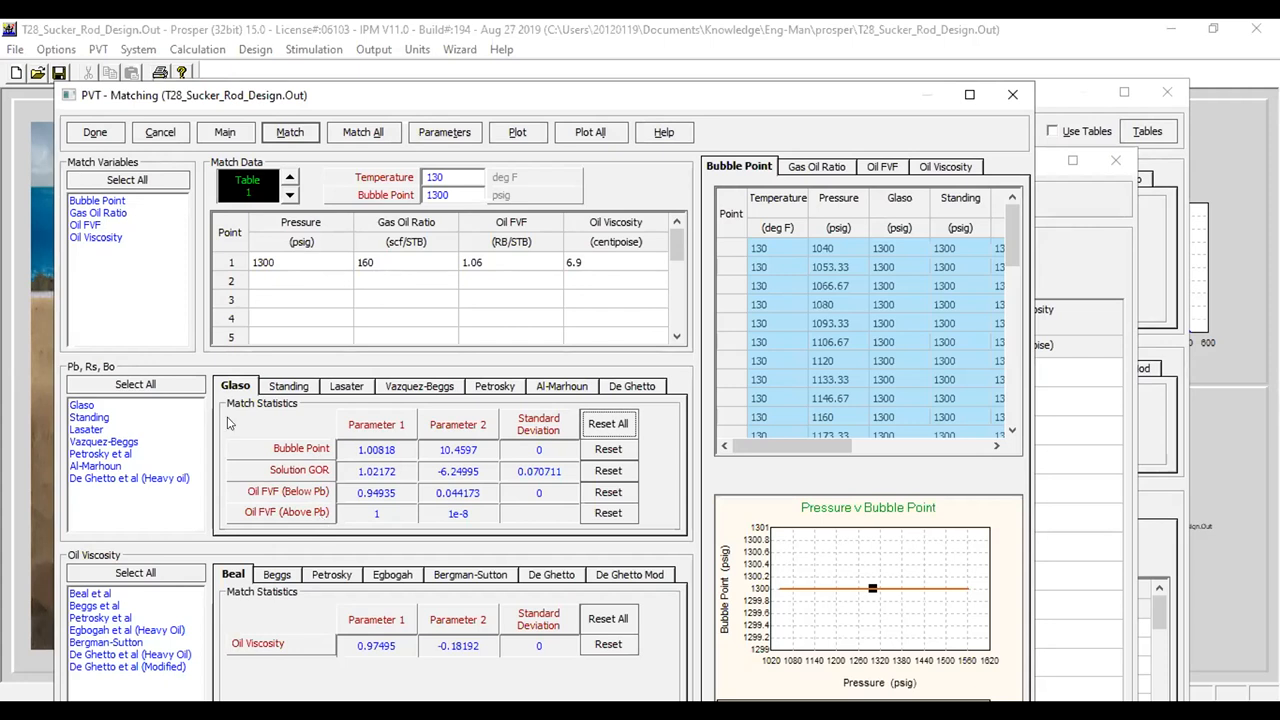
{"action": "left_click", "coordinate": [290, 389]}
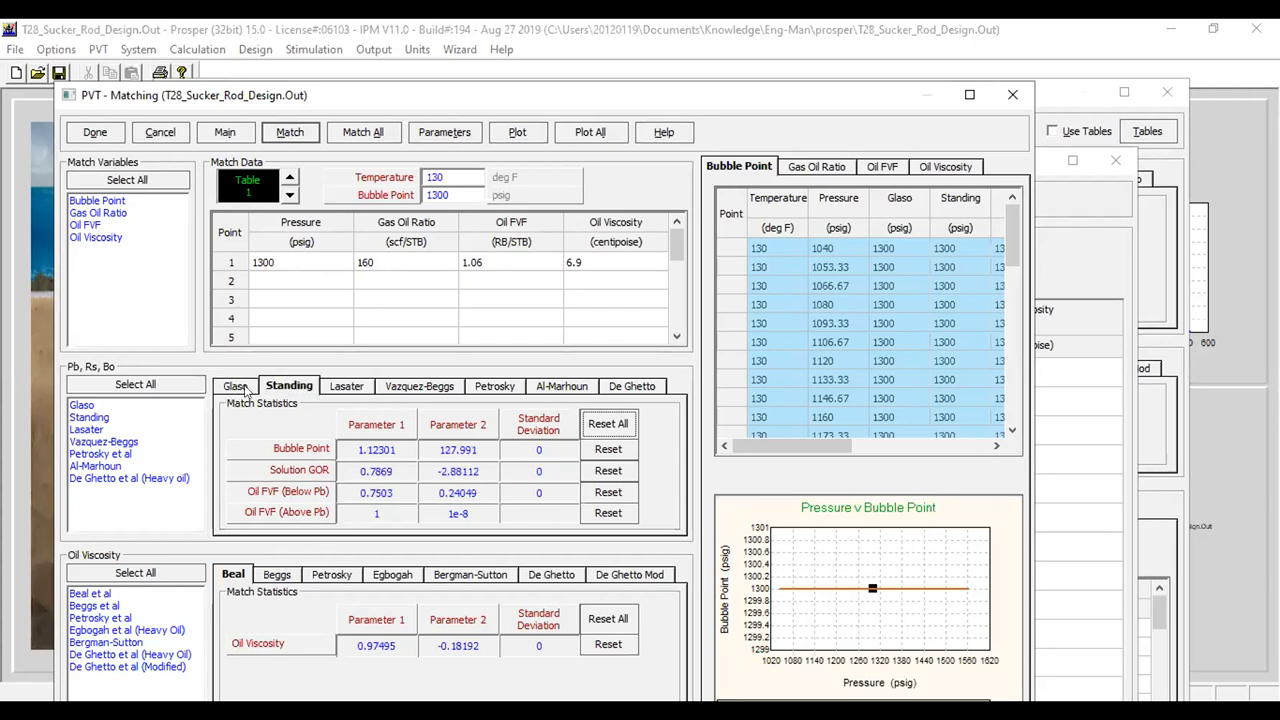
{"action": "left_click", "coordinate": [249, 391]}
{"action": "left_click", "coordinate": [292, 389]}
{"action": "left_click", "coordinate": [366, 391]}
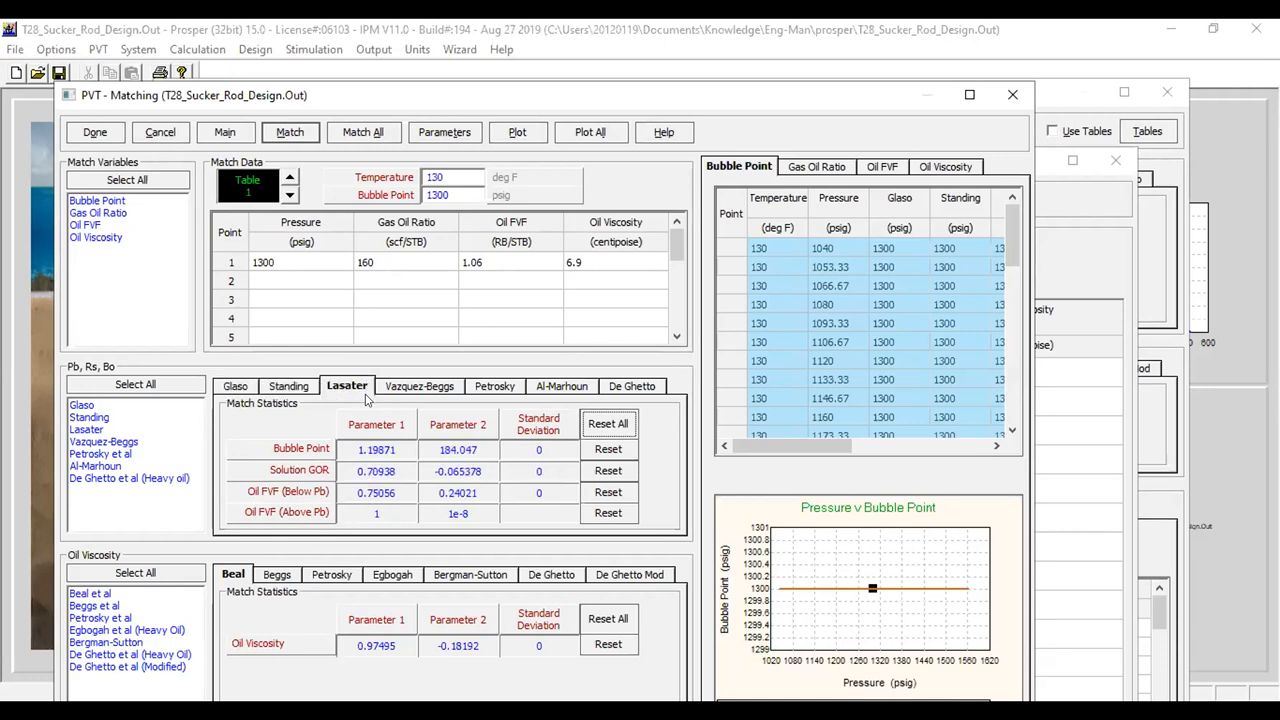
{"action": "left_click", "coordinate": [420, 388]}
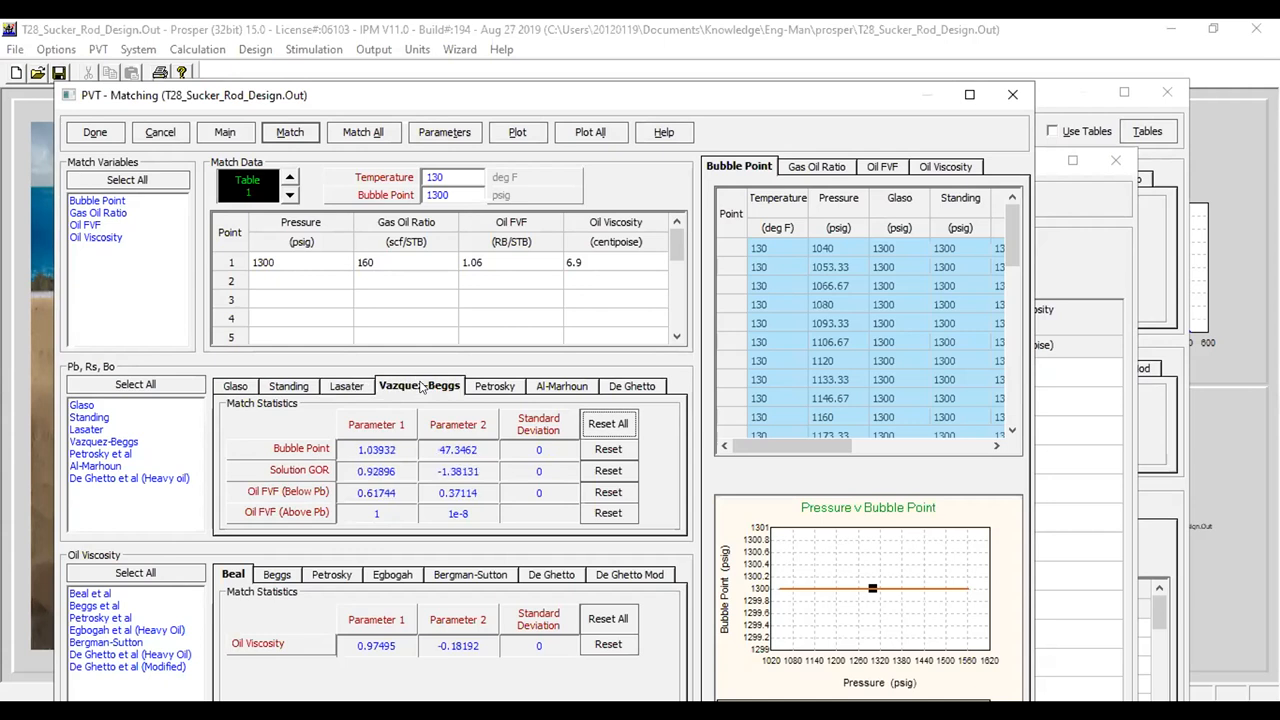
{"action": "left_click", "coordinate": [480, 388]}
{"action": "left_click", "coordinate": [537, 388]}
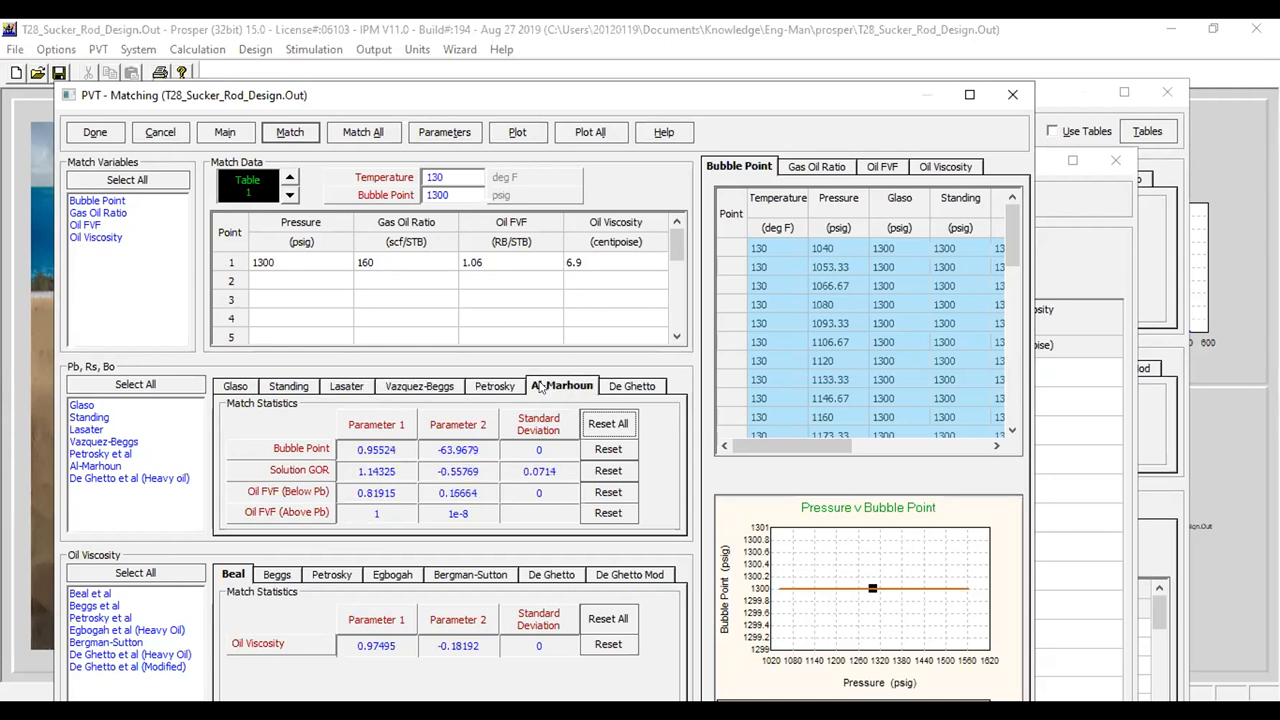
{"action": "left_click", "coordinate": [626, 392]}
{"action": "left_click", "coordinate": [290, 388]}
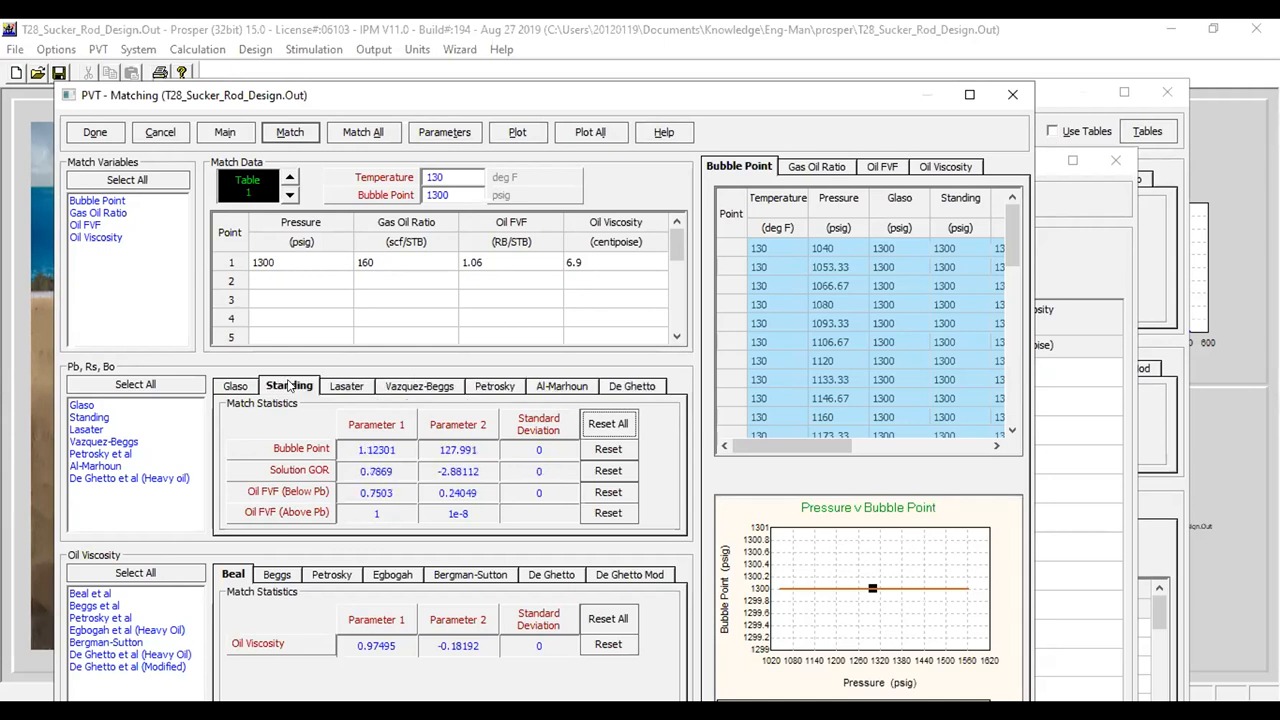
{"action": "left_click", "coordinate": [240, 387]}
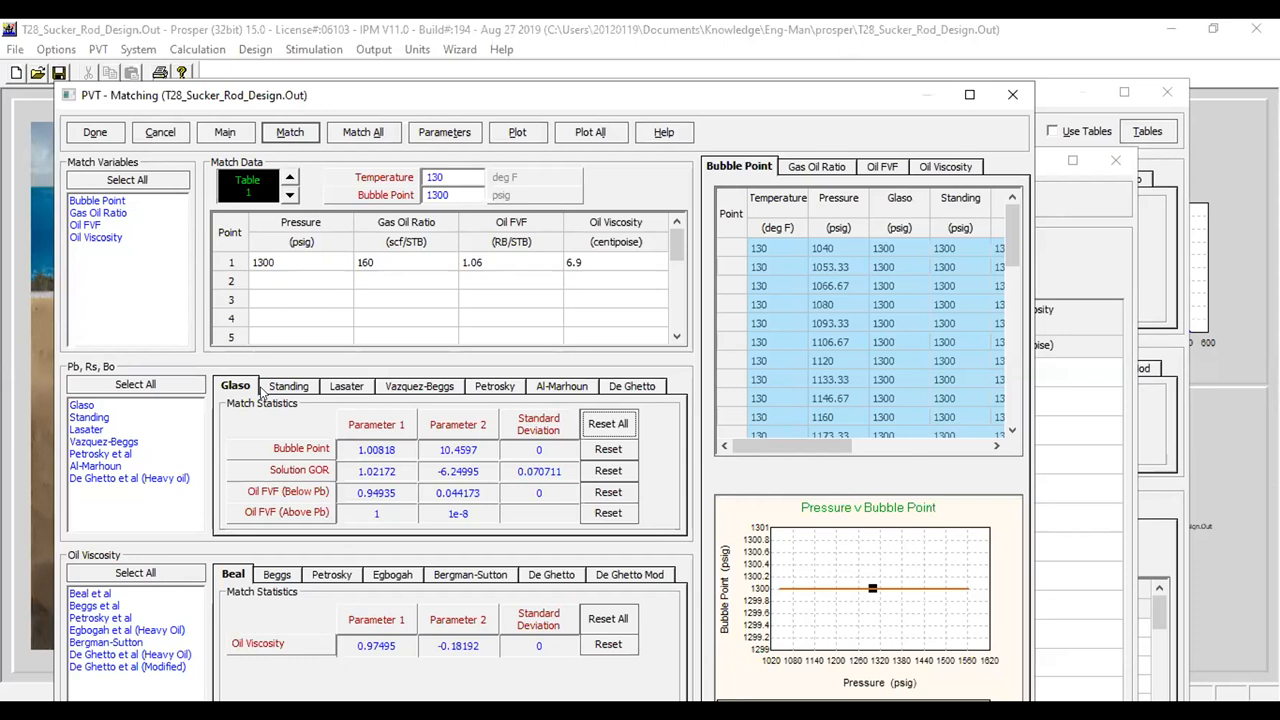
{"action": "left_click", "coordinate": [290, 386]}
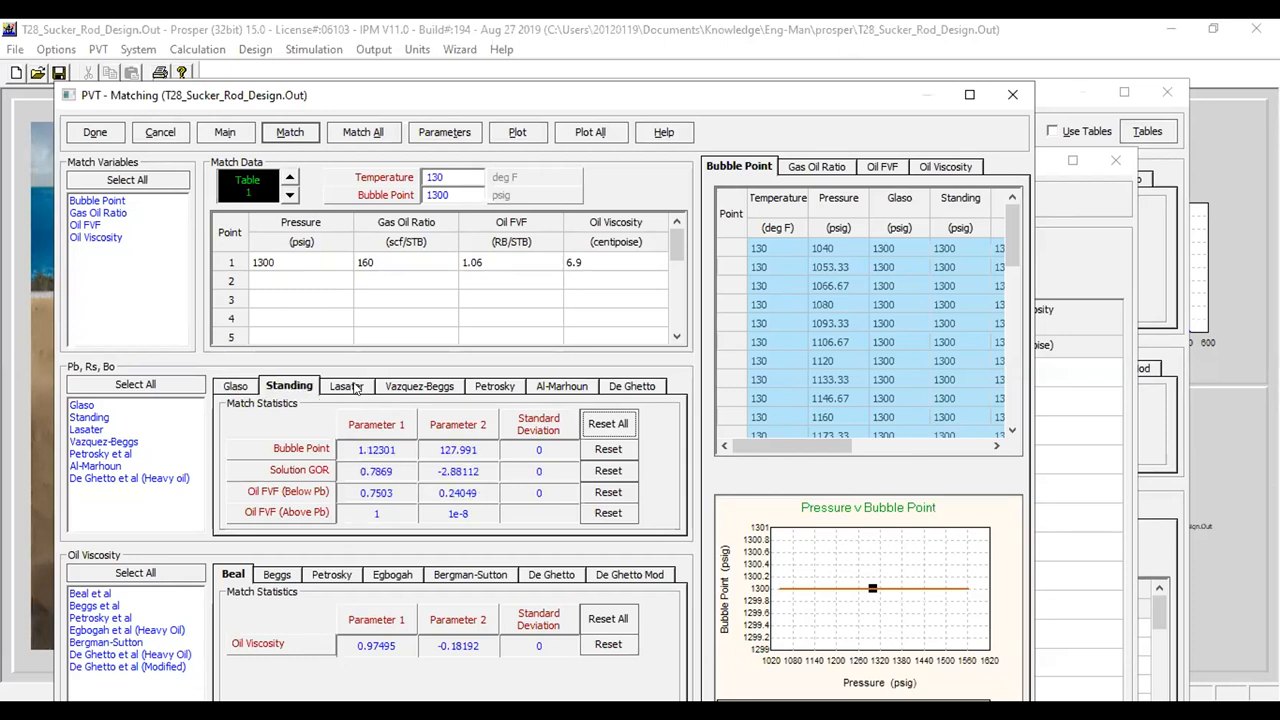
{"action": "left_click", "coordinate": [350, 387]}
{"action": "left_click", "coordinate": [237, 387]}
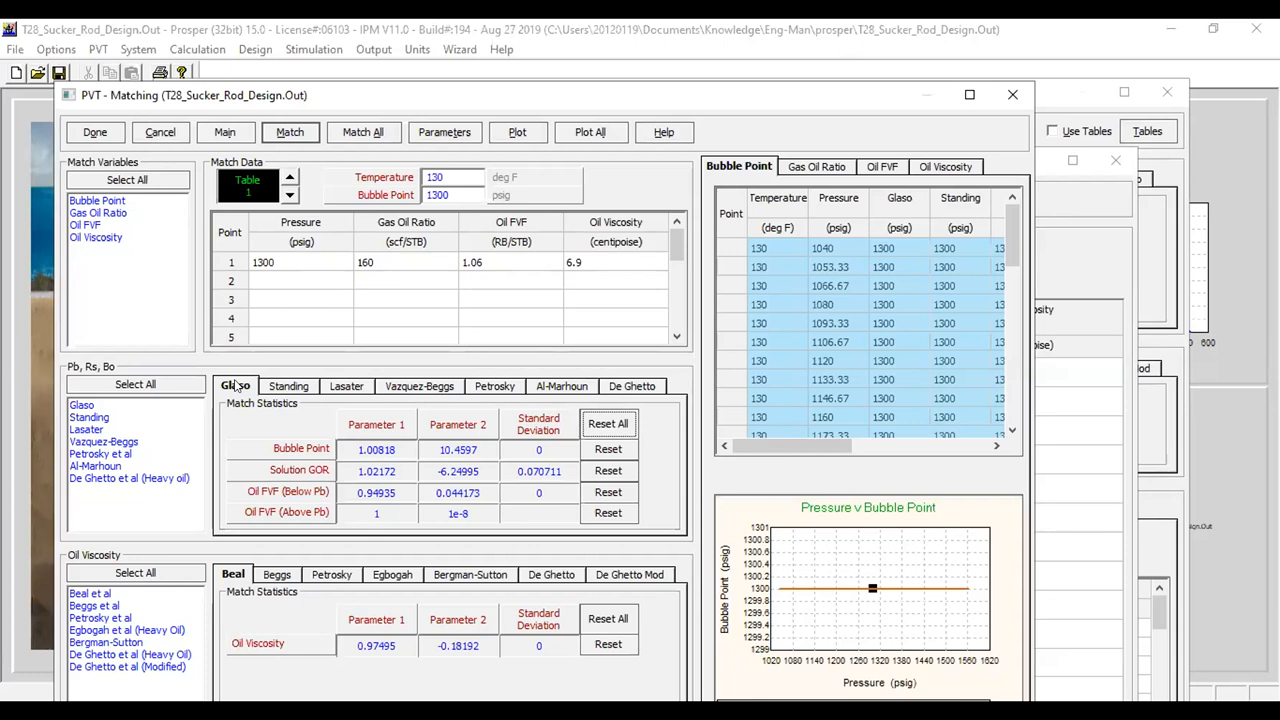
- Compare the Parameter 1 and standard deviation match statistics of the Glaso, Standing and Lasater correlations
{"action": "left_click", "coordinate": [275, 388]}
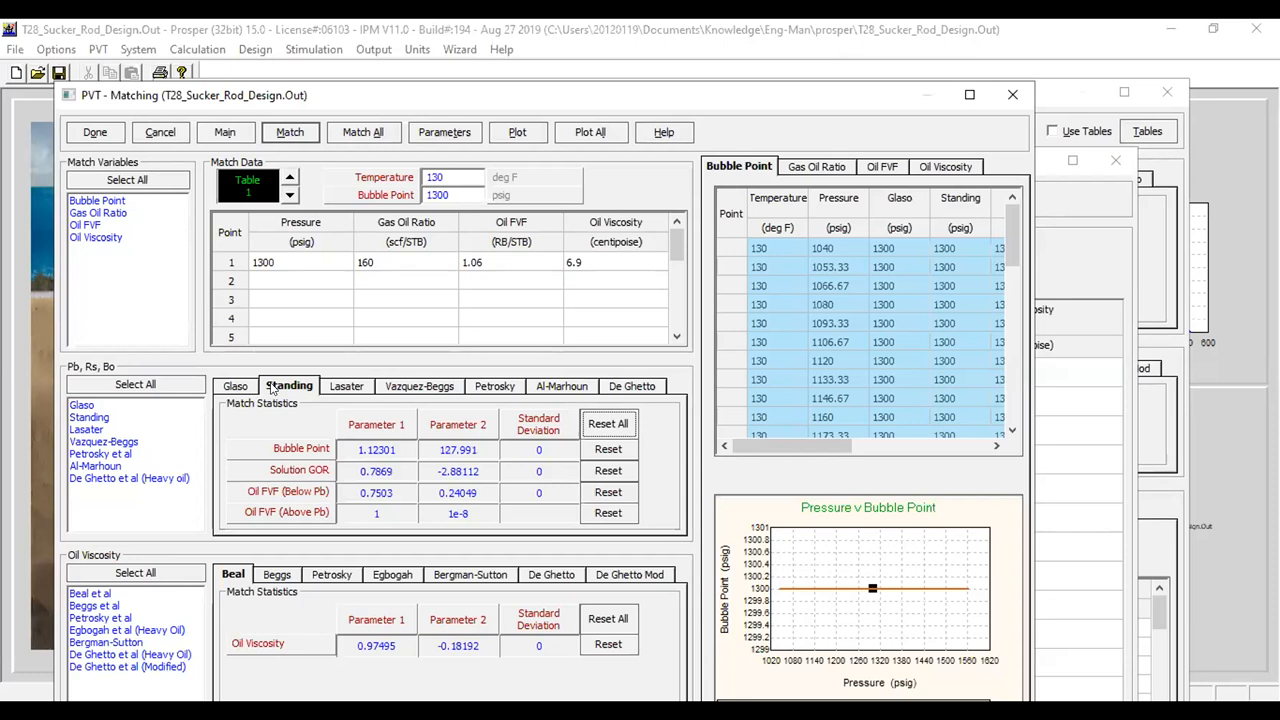
{"action": "left_click", "coordinate": [242, 388]}
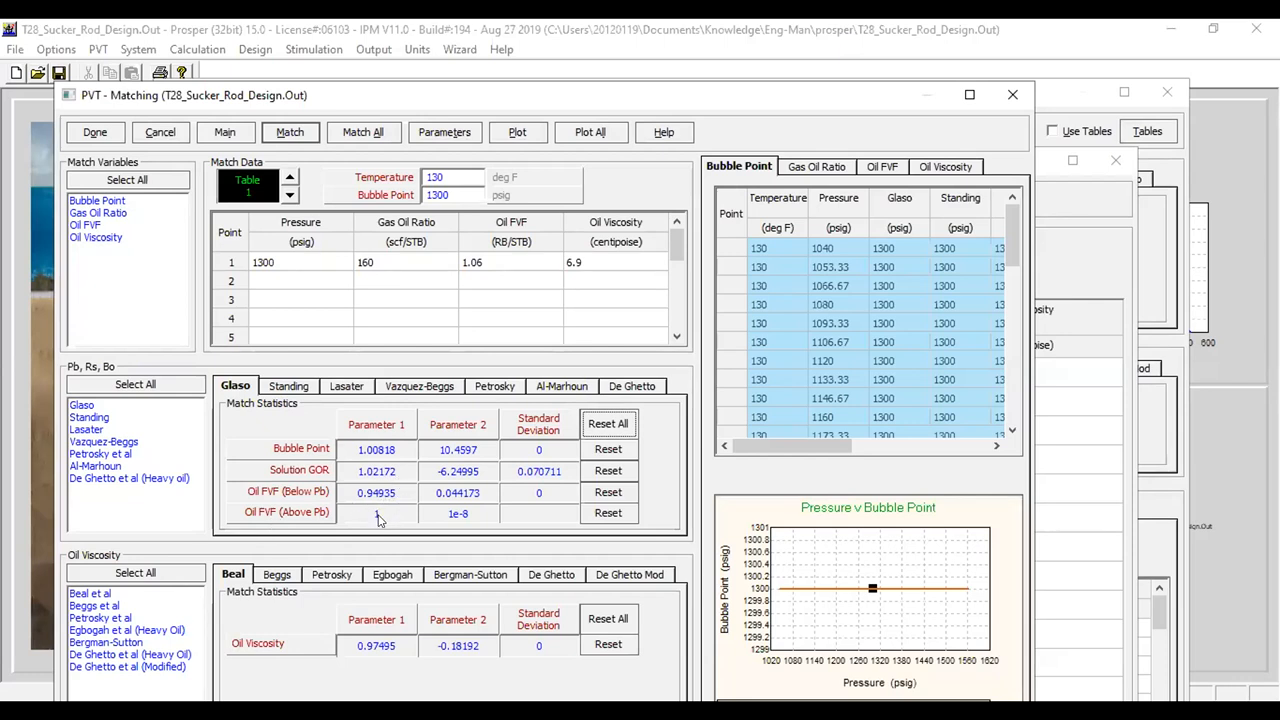
{"action": "left_click", "coordinate": [292, 390]}
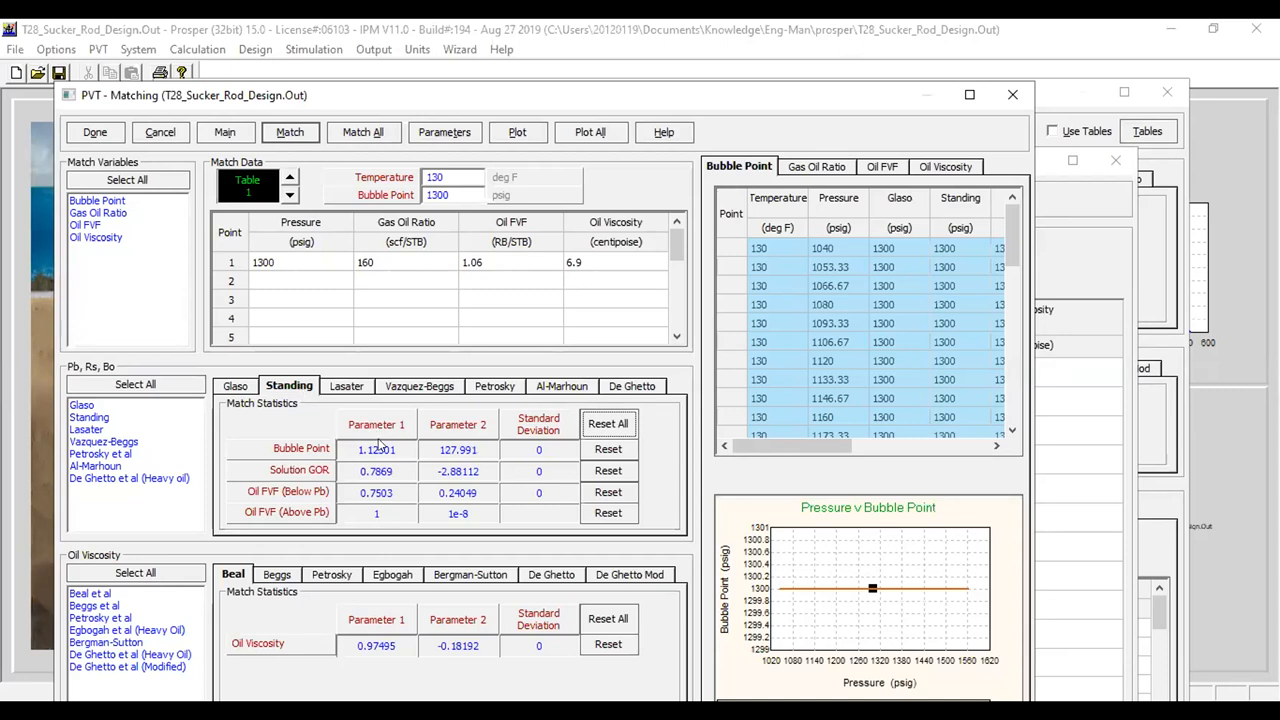
{"action": "left_click", "coordinate": [336, 390]}
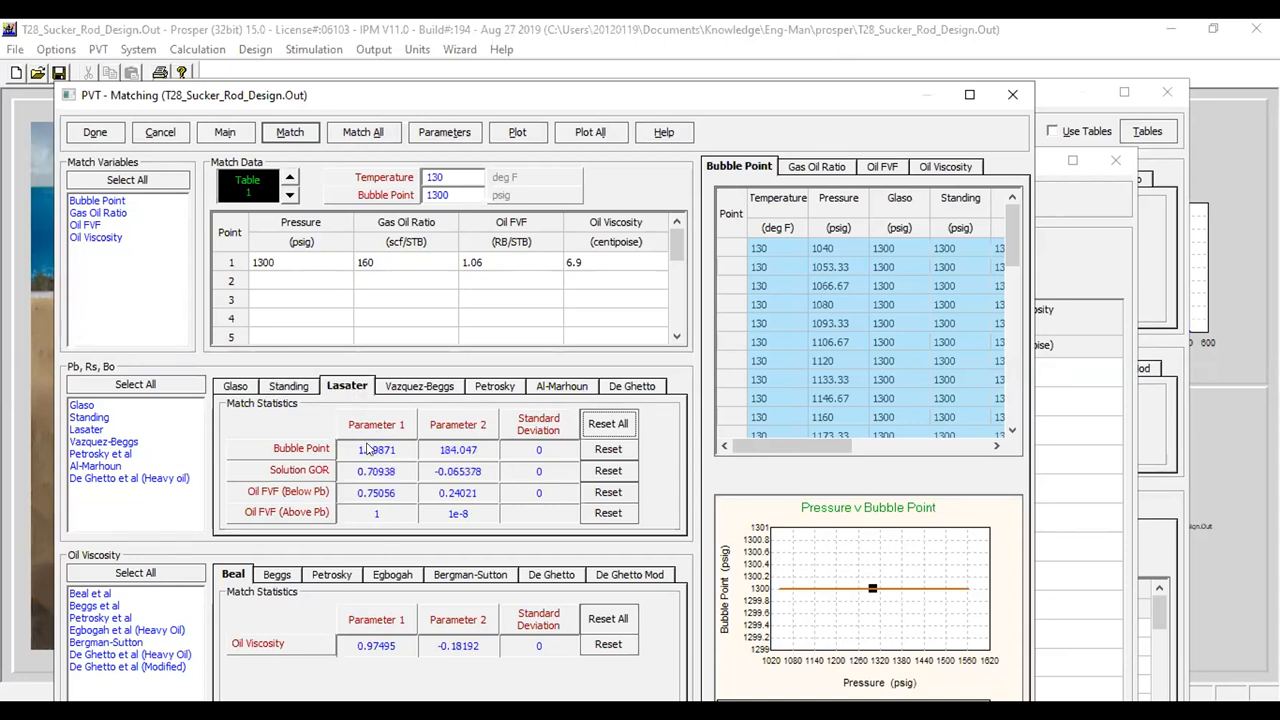
{"action": "left_click", "coordinate": [237, 388]}
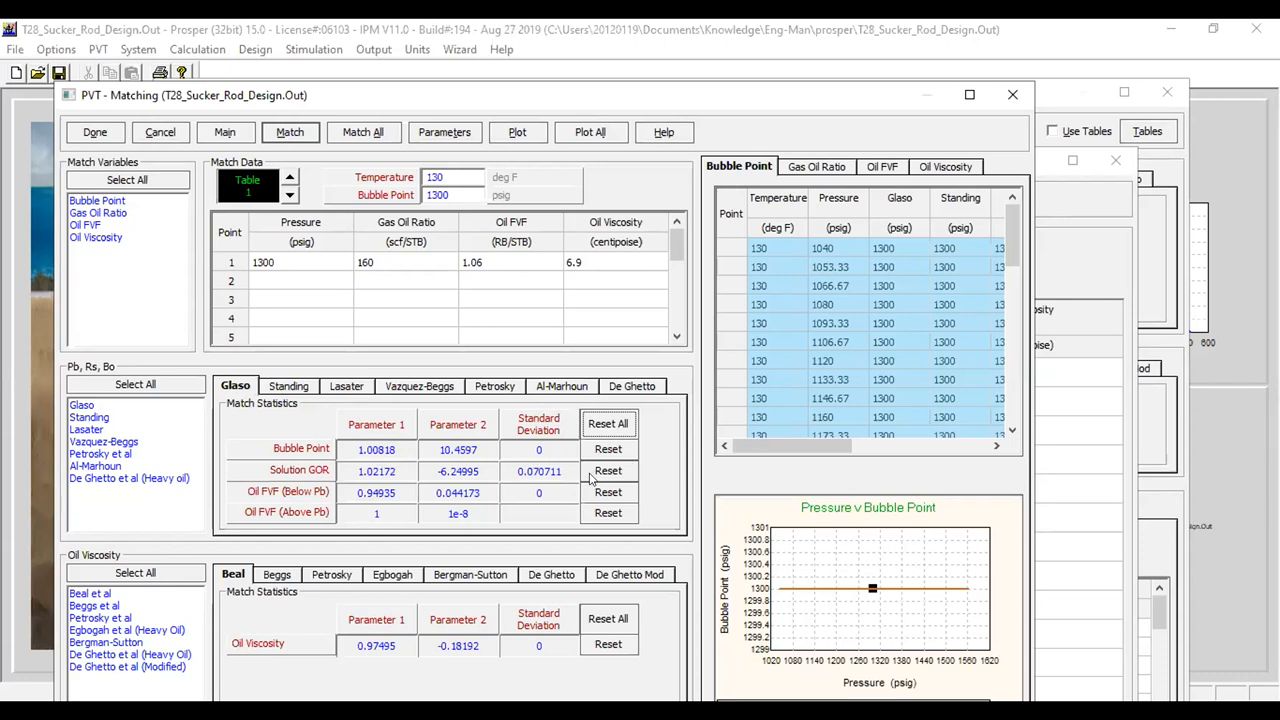
{"action": "left_click", "coordinate": [284, 386]}
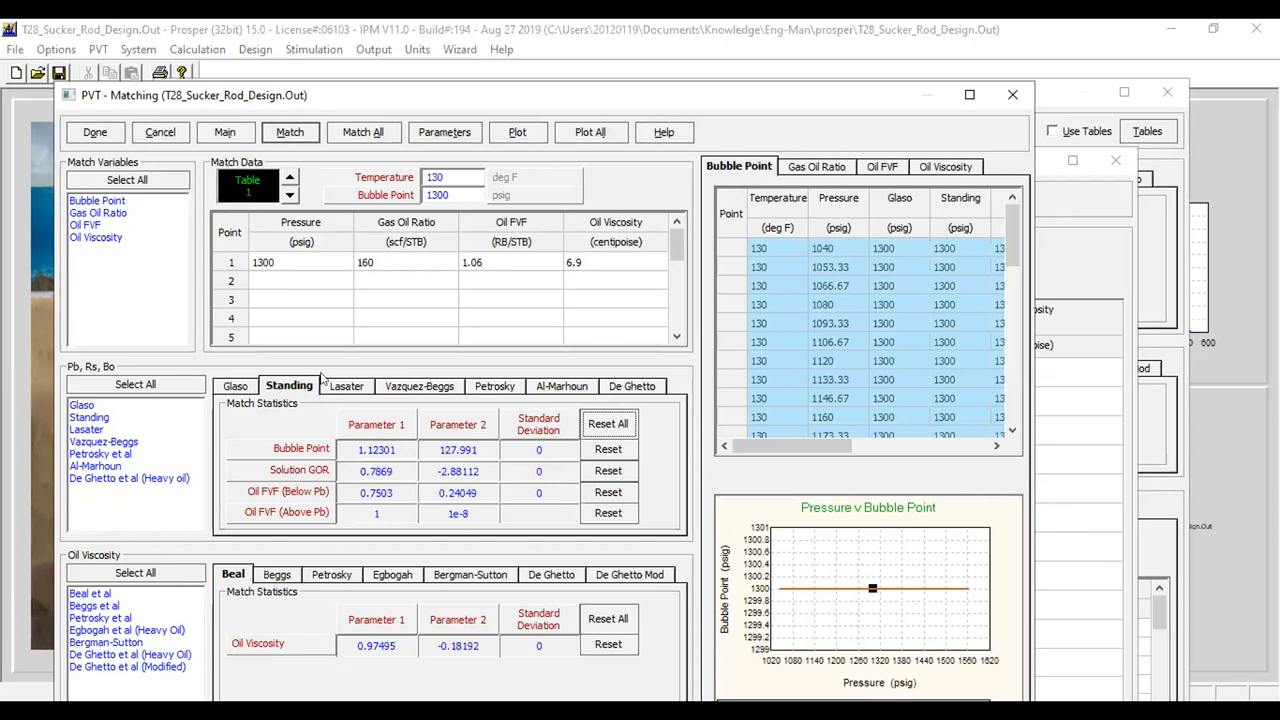
{"action": "left_click", "coordinate": [341, 386]}
{"action": "left_click", "coordinate": [250, 388]}
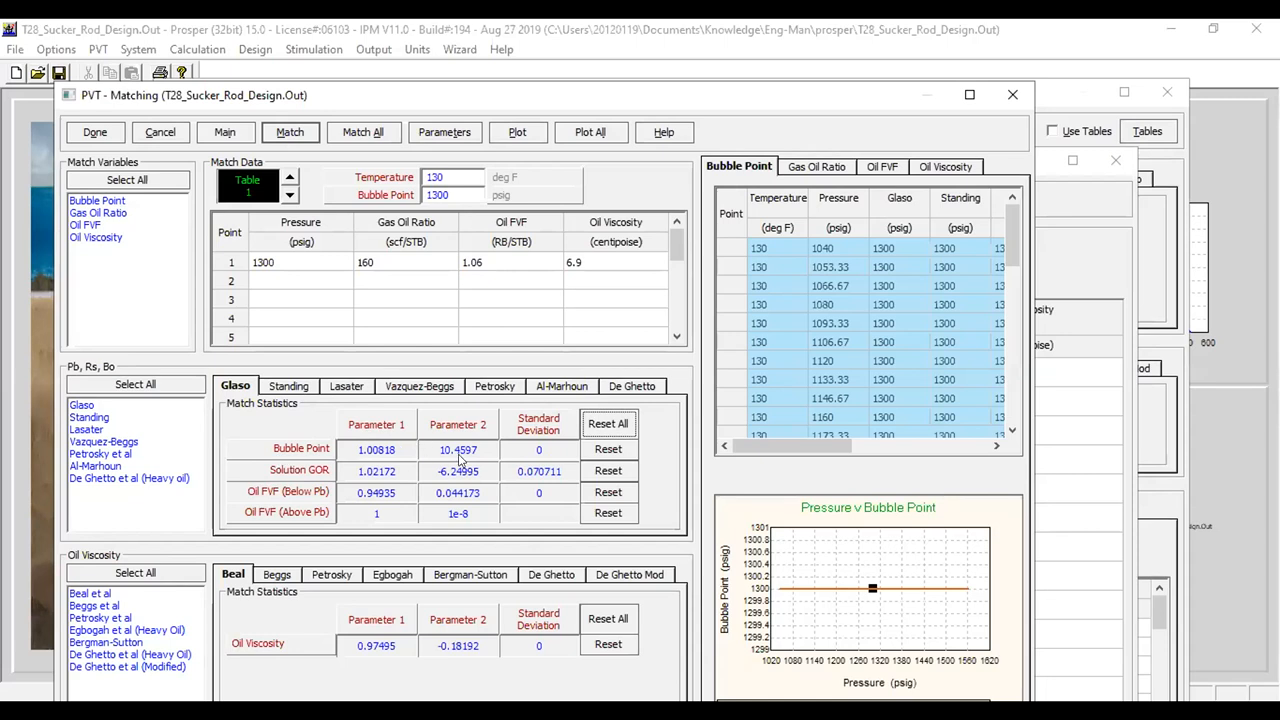
- Compare the Parameter 2 match statistics from Standing through Petrosky and return to the Glaso correlation
{"action": "left_click", "coordinate": [294, 391]}
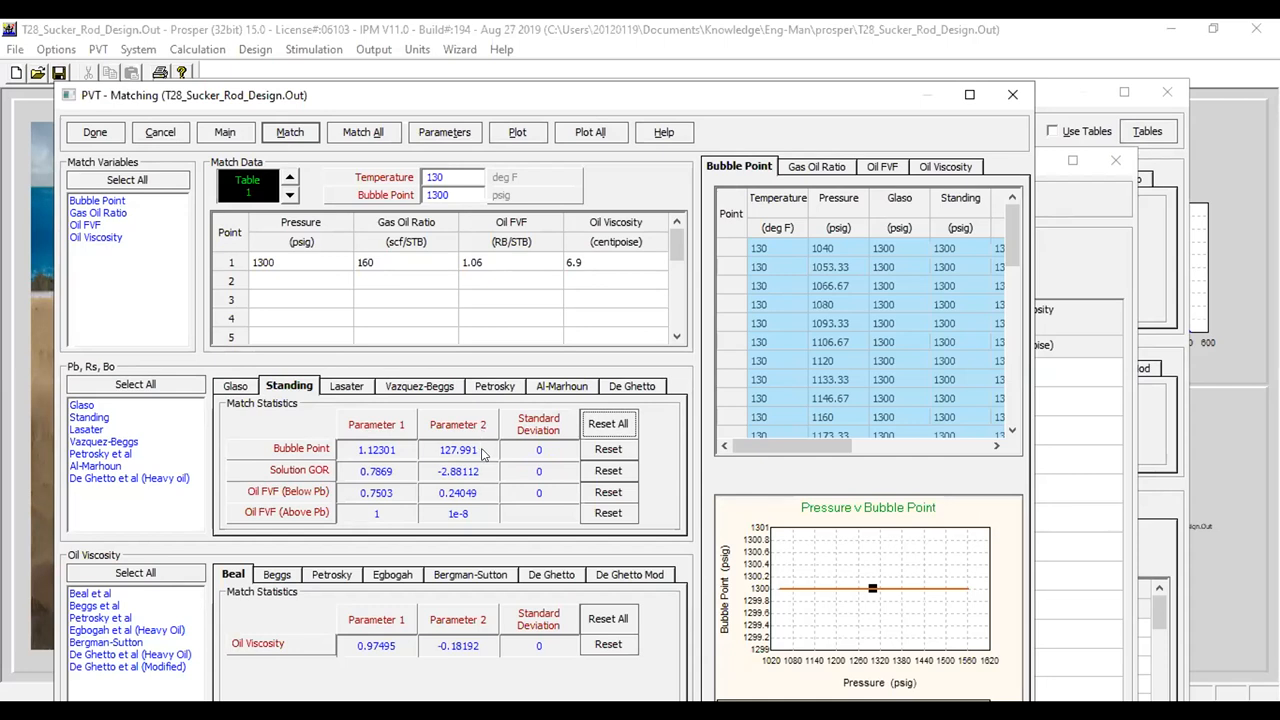
{"action": "left_click", "coordinate": [346, 392]}
{"action": "left_click", "coordinate": [400, 390]}
{"action": "left_click", "coordinate": [495, 390]}
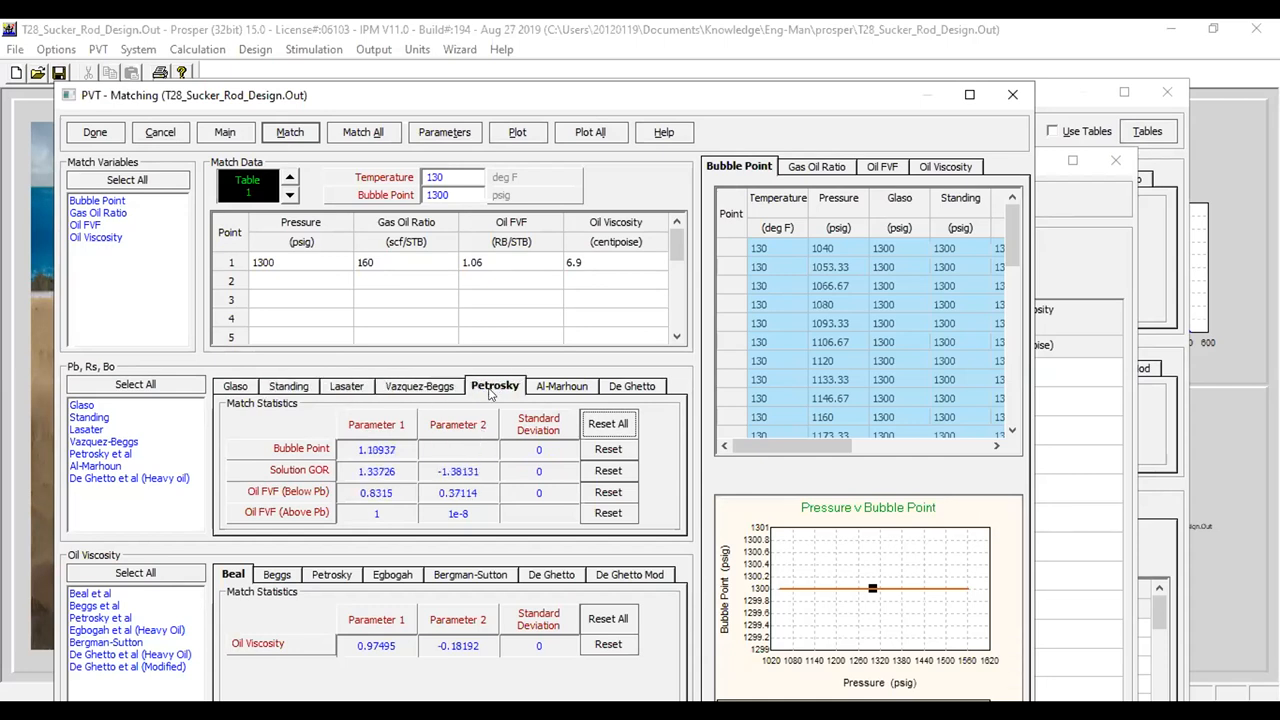
{"action": "left_click", "coordinate": [240, 386]}
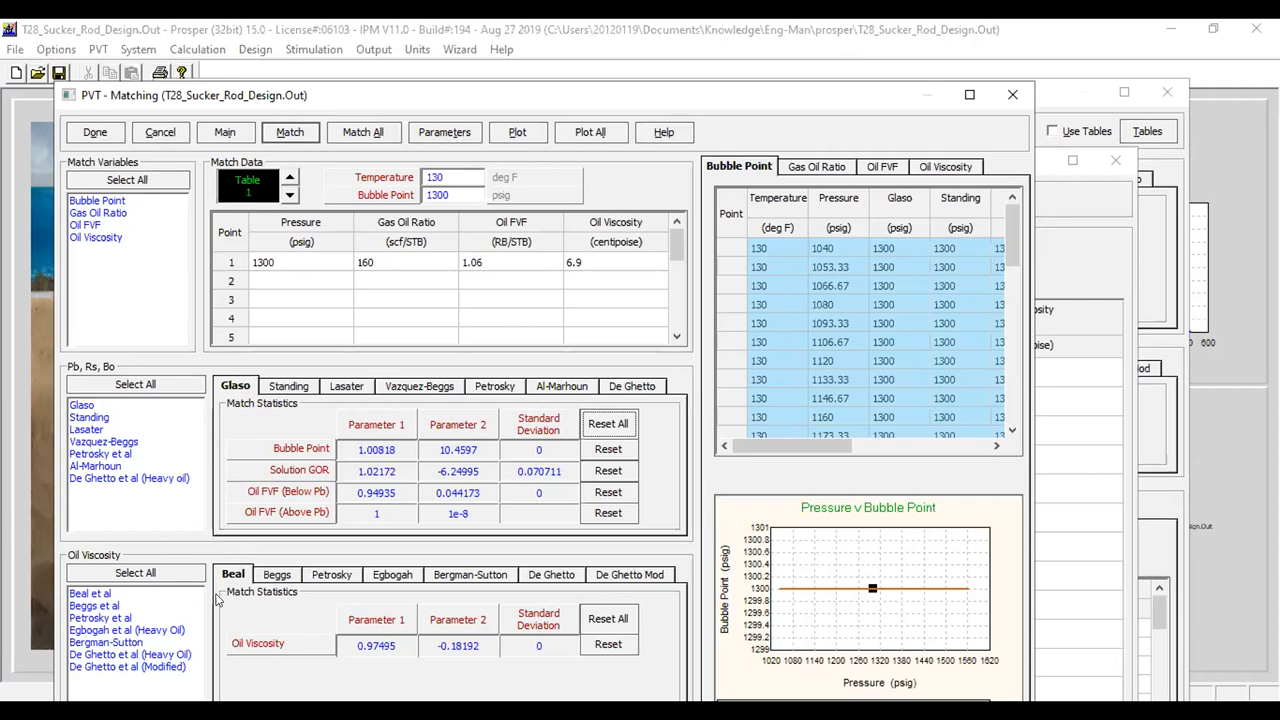
- Compare the oil viscosity match statistics of the Beggs, Petrosky and Beal correlations
{"action": "left_click", "coordinate": [115, 605]}
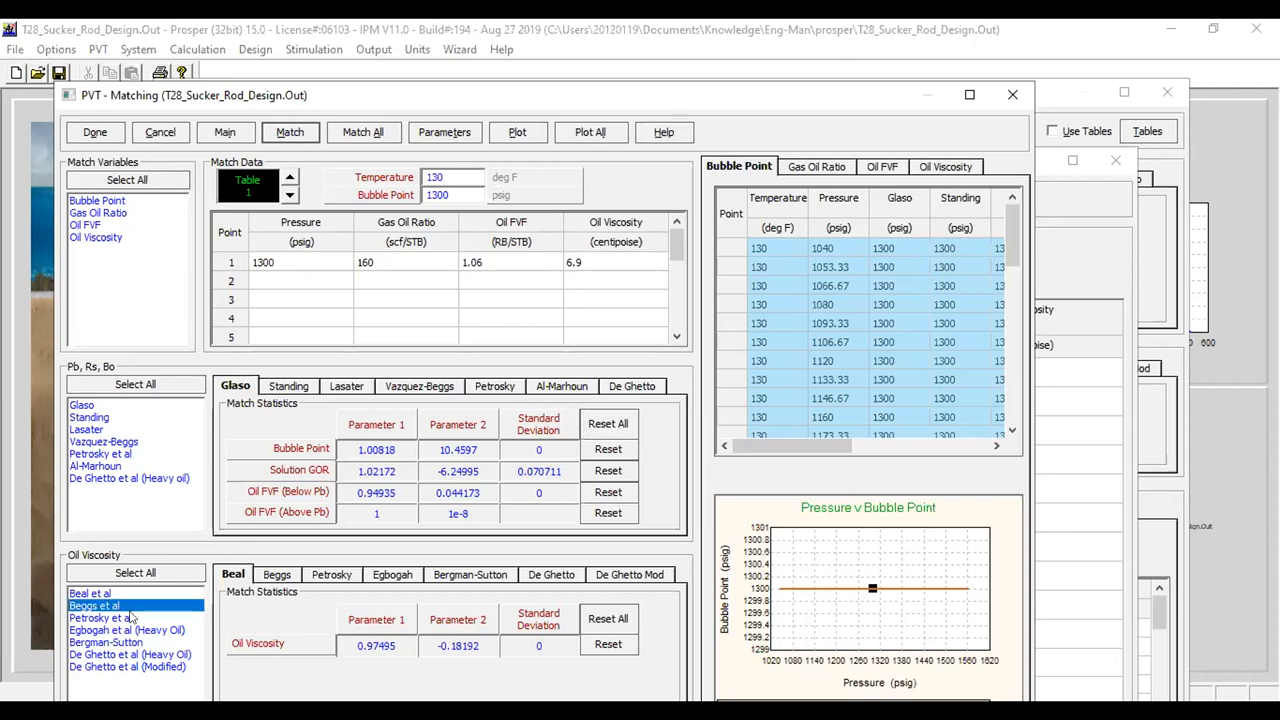
{"action": "left_click", "coordinate": [126, 616]}
{"action": "left_click", "coordinate": [115, 606]}
{"action": "left_click", "coordinate": [277, 576]}
{"action": "left_click", "coordinate": [335, 573]}
{"action": "left_click", "coordinate": [231, 578]}
- Accept the PVT match and use Glaso for Pb, Rs, Bo and Beal et al for oil viscosity in the PVT input data
{"action": "left_click", "coordinate": [82, 133]}
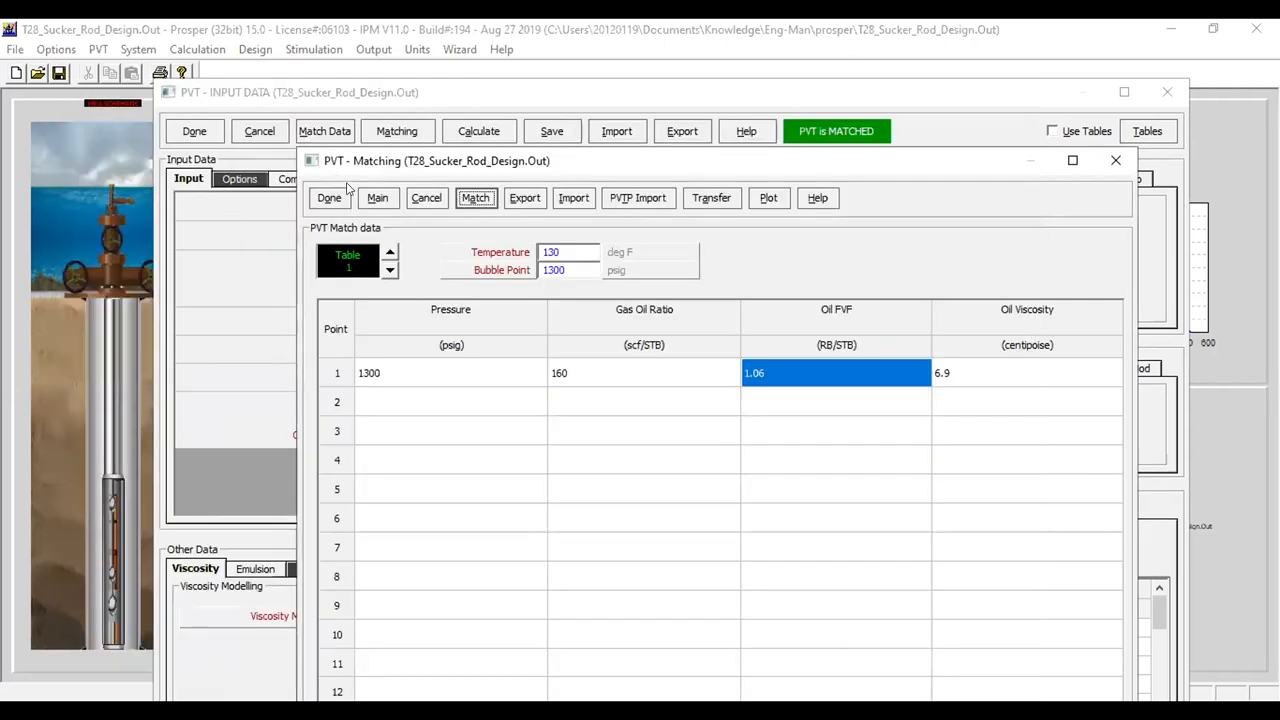
{"action": "left_click", "coordinate": [334, 195]}
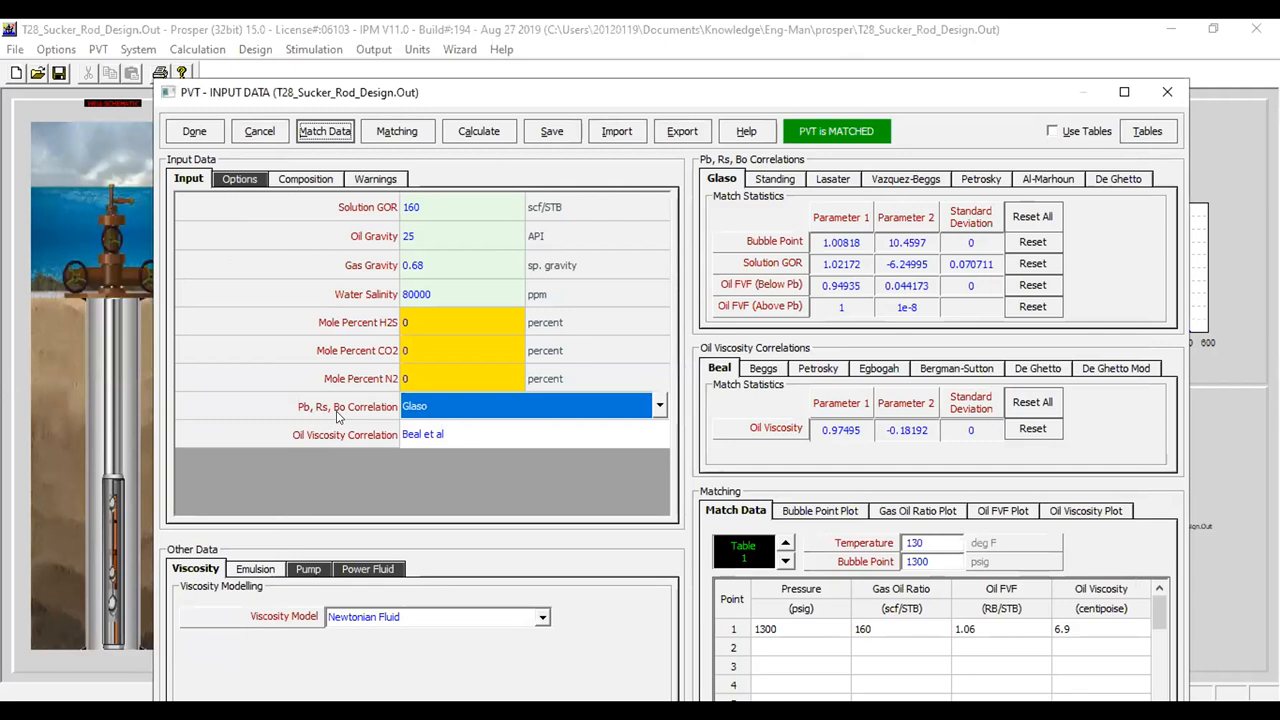
{"action": "left_click", "coordinate": [455, 403]}
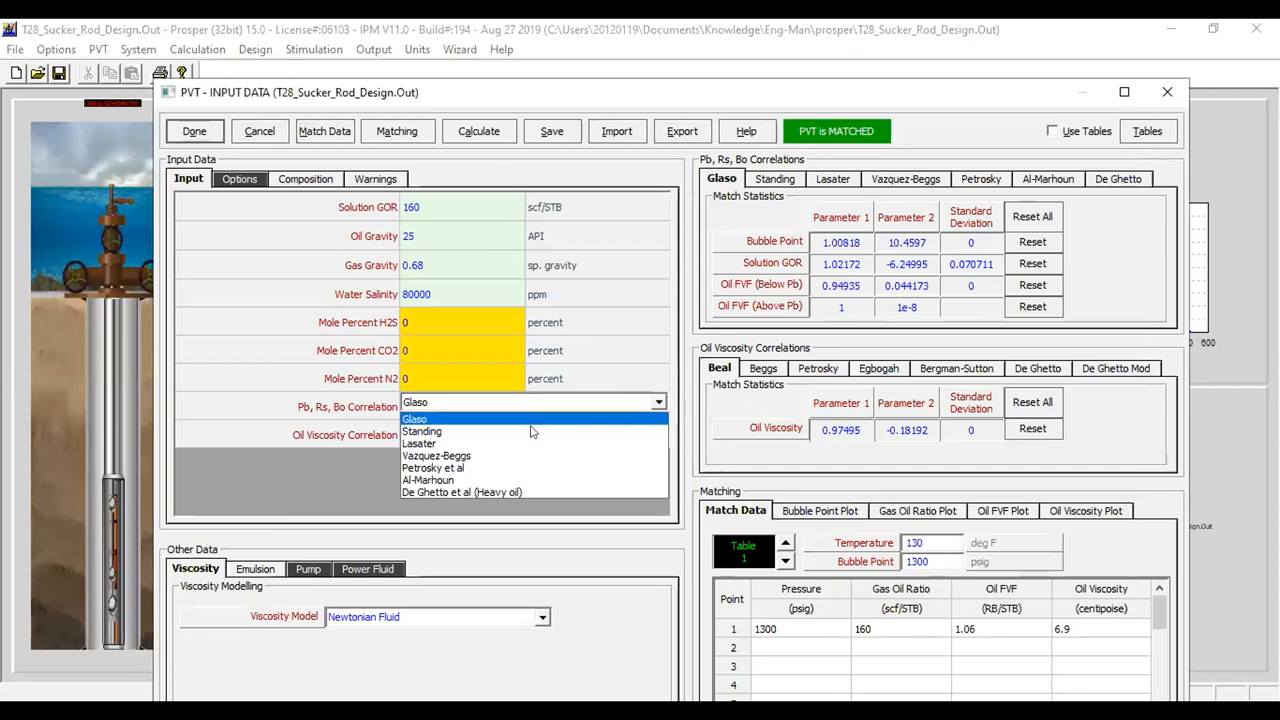
{"action": "left_click", "coordinate": [507, 420]}
{"action": "left_click", "coordinate": [556, 430]}
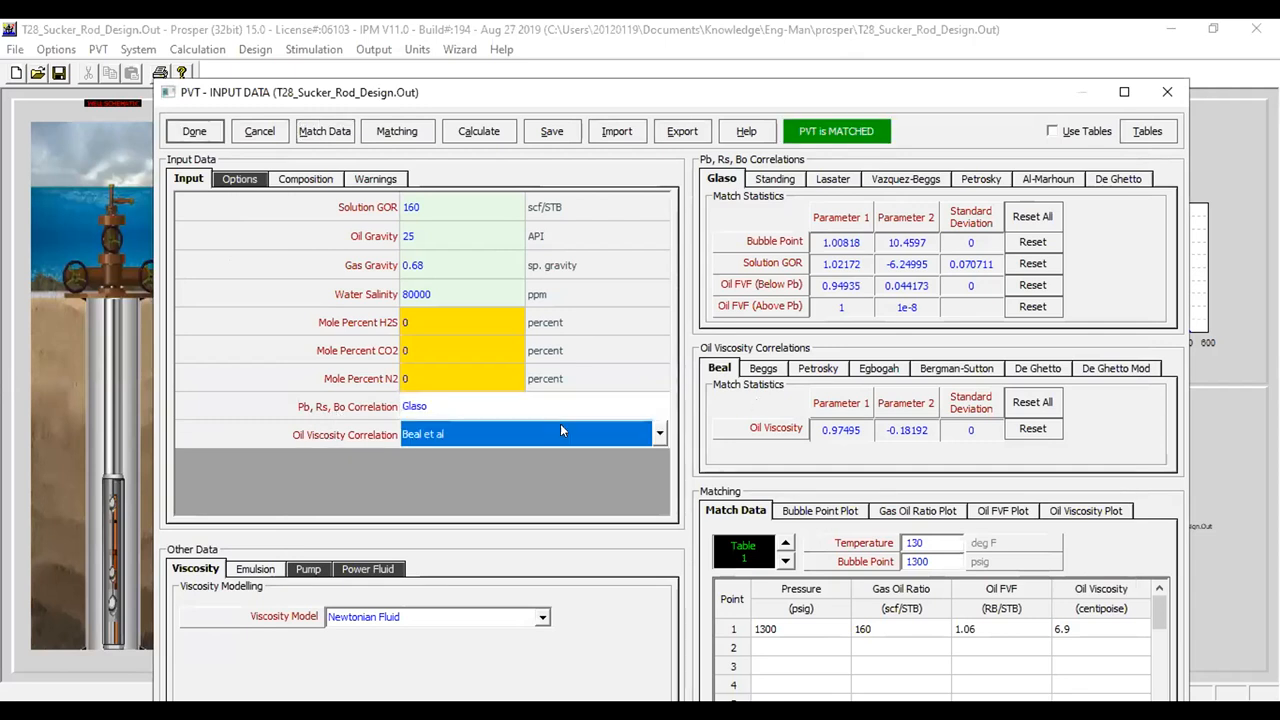
{"action": "left_click", "coordinate": [513, 440]}
{"action": "left_click", "coordinate": [468, 444]}
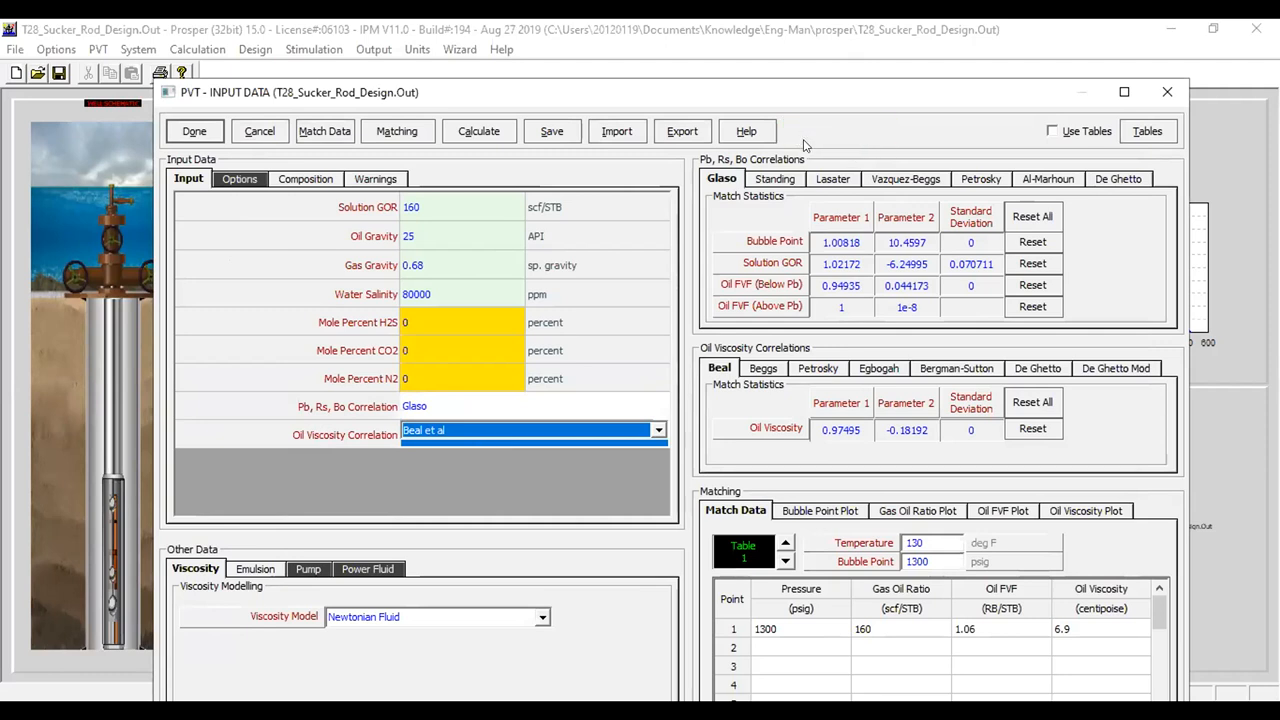
{"action": "left_click", "coordinate": [215, 133]}
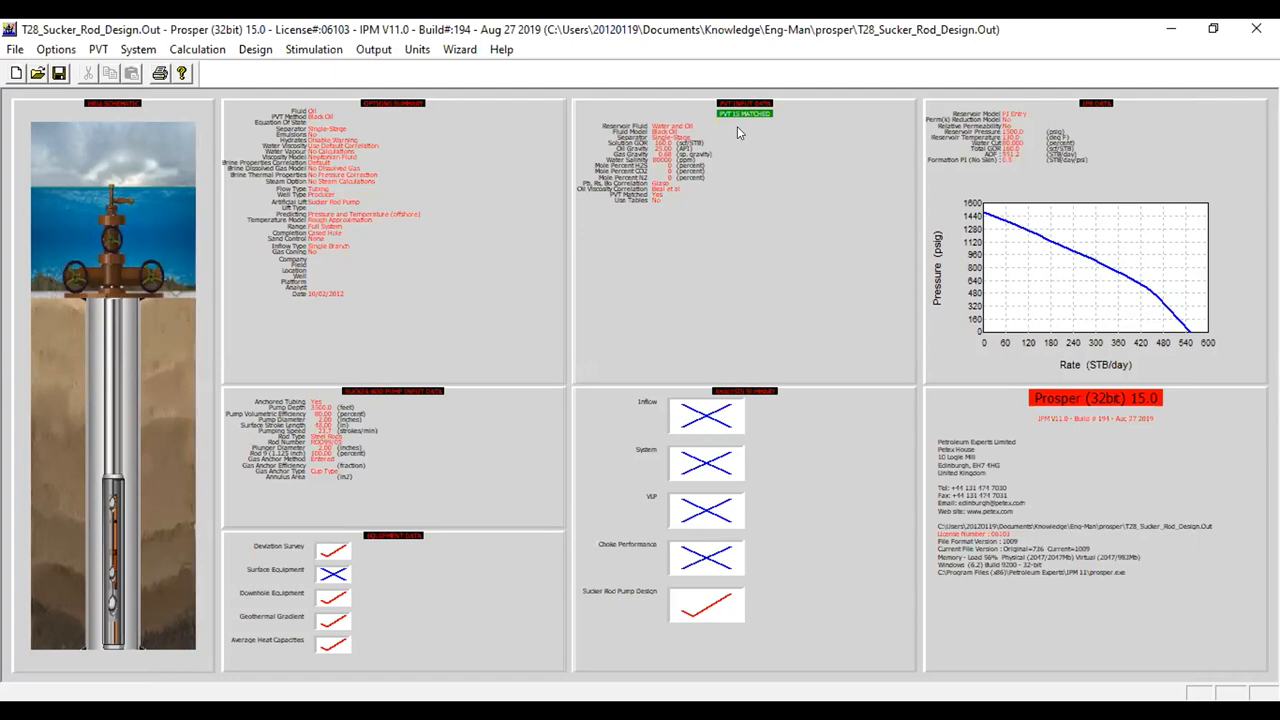
- Open the IPR input data and review the reservoir pressure, temperature, water cut, total GOR and productivity index
{"action": "double_click", "coordinate": [1215, 153]}
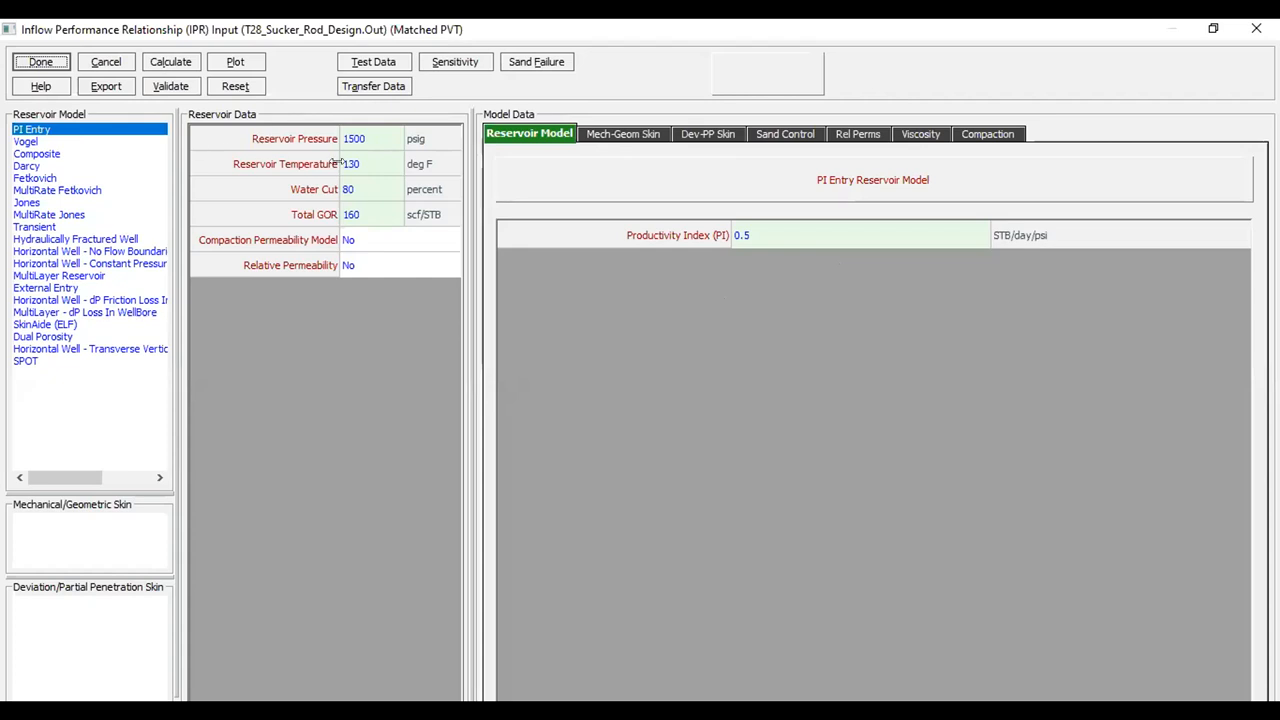
{"action": "left_click", "coordinate": [360, 140]}
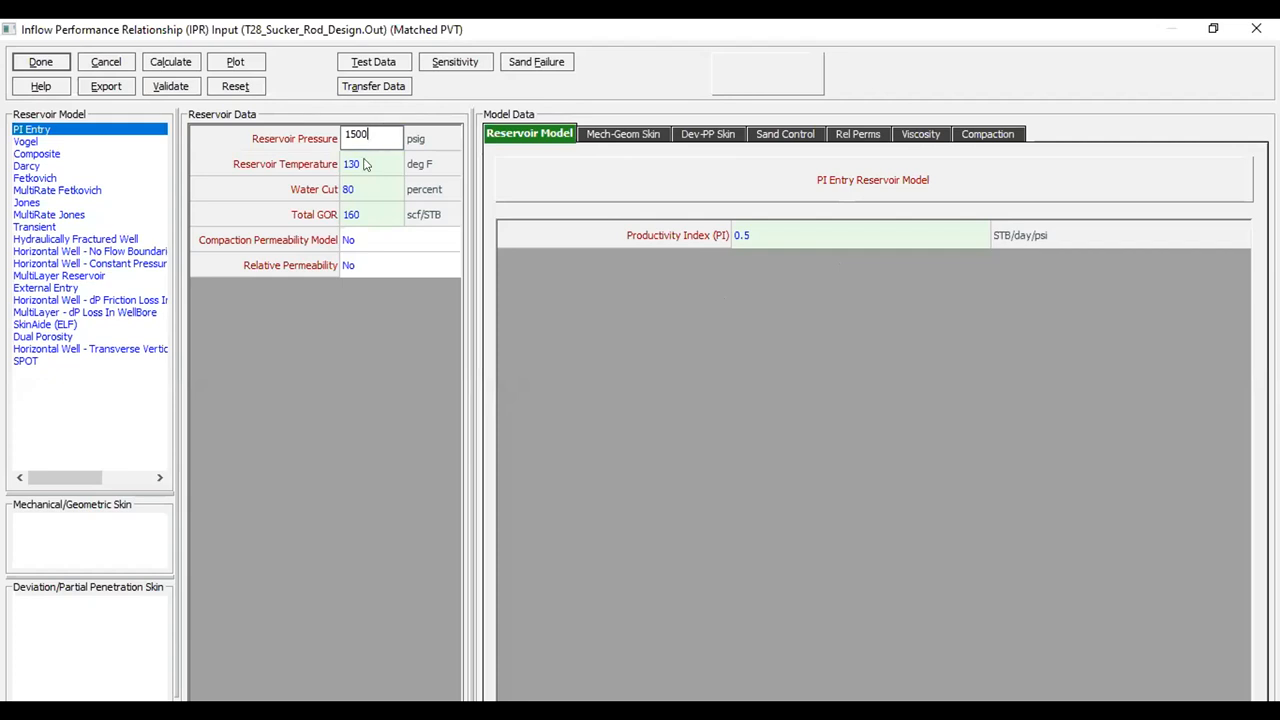
{"action": "left_click", "coordinate": [365, 164]}
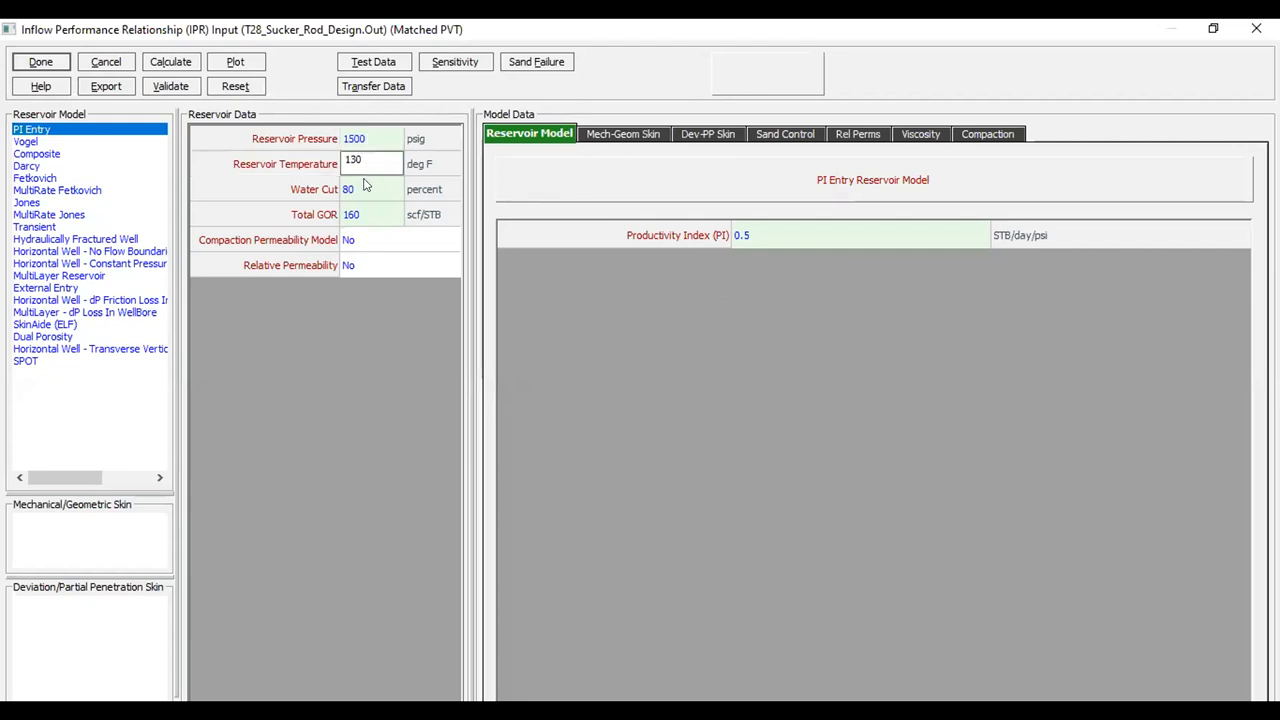
{"action": "left_click", "coordinate": [366, 186]}
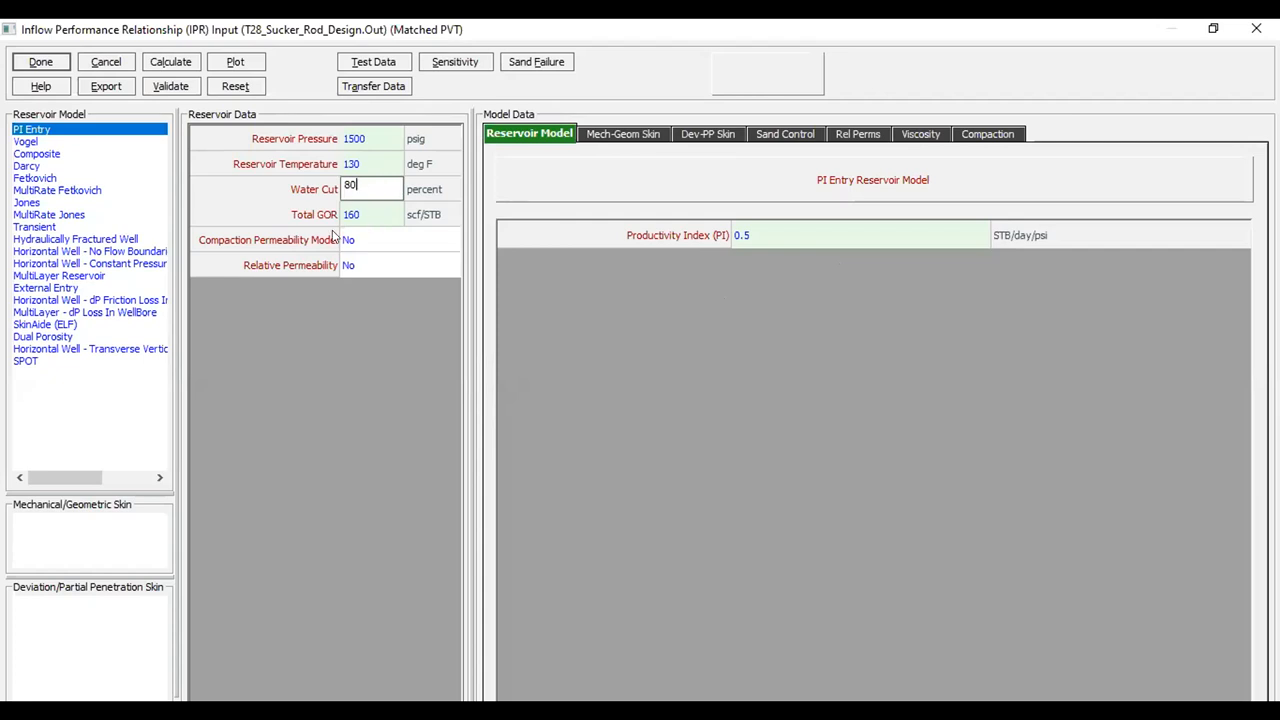
{"action": "left_click", "coordinate": [390, 222]}
{"action": "left_click", "coordinate": [390, 220]}
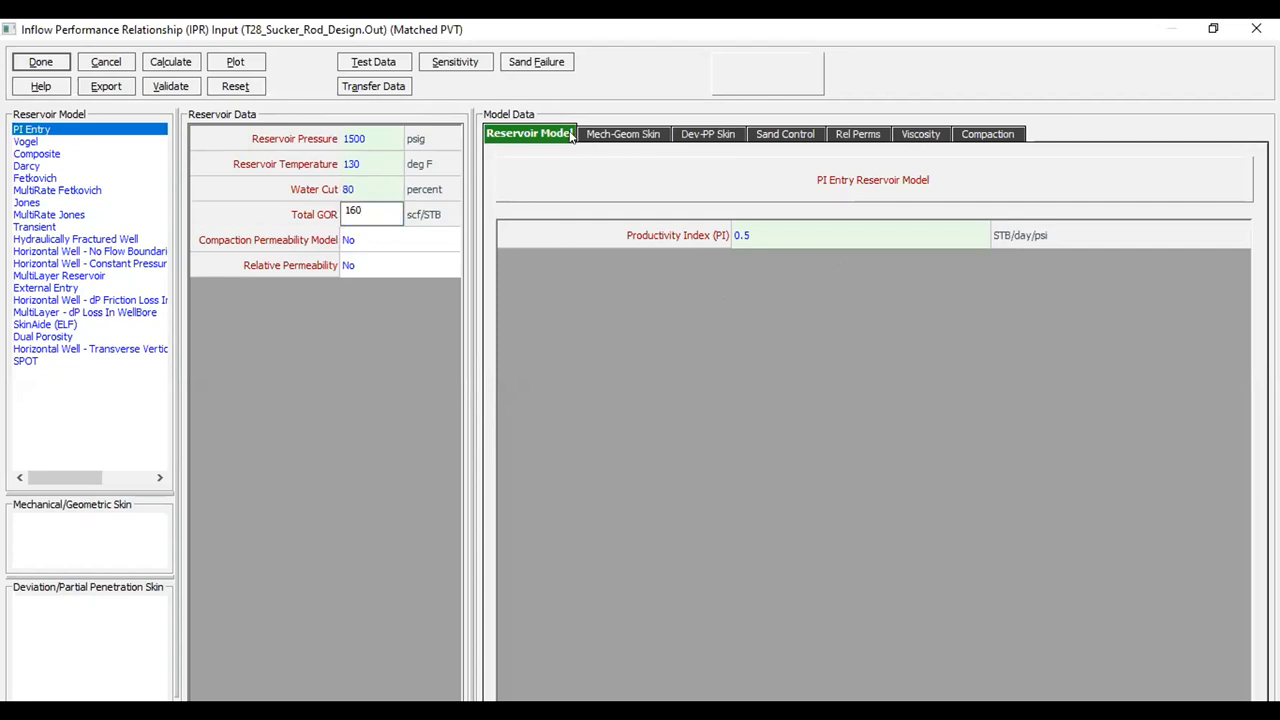
{"action": "left_click", "coordinate": [770, 240]}
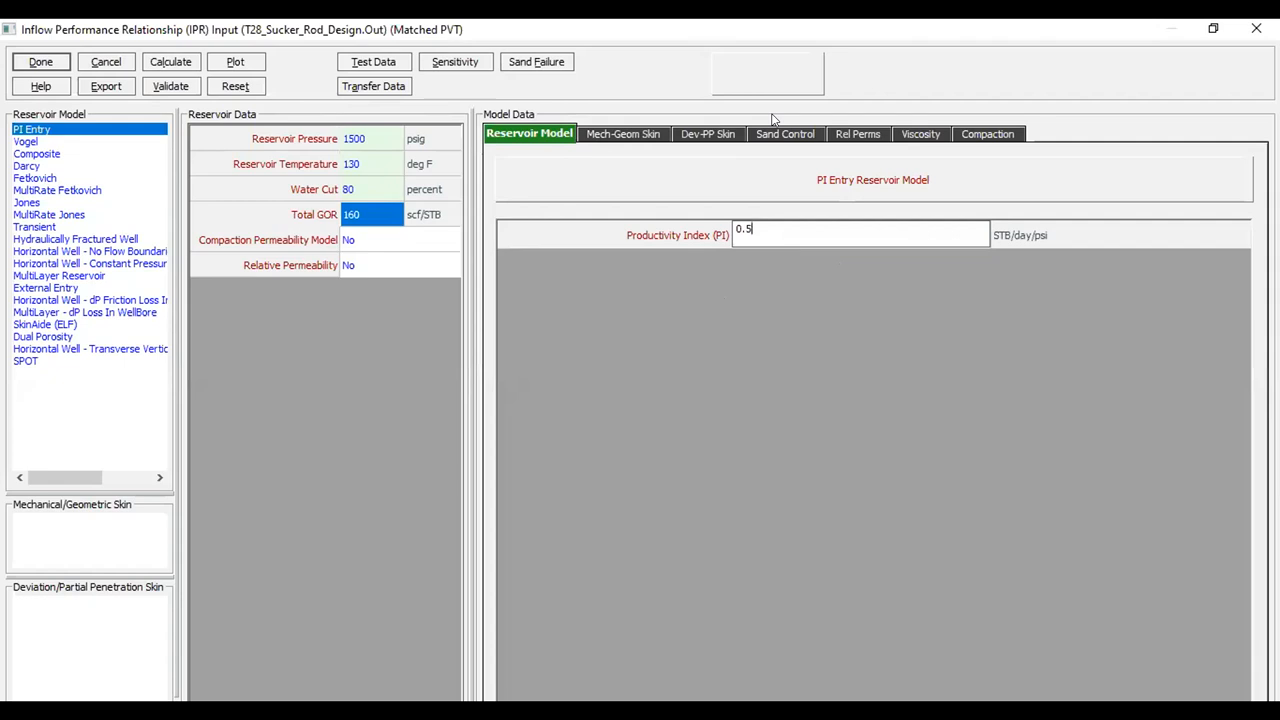
- Calculate the inflow performance with the PI Entry model, plot pressure against rate, and close the IPR input
{"action": "left_click", "coordinate": [194, 67]}
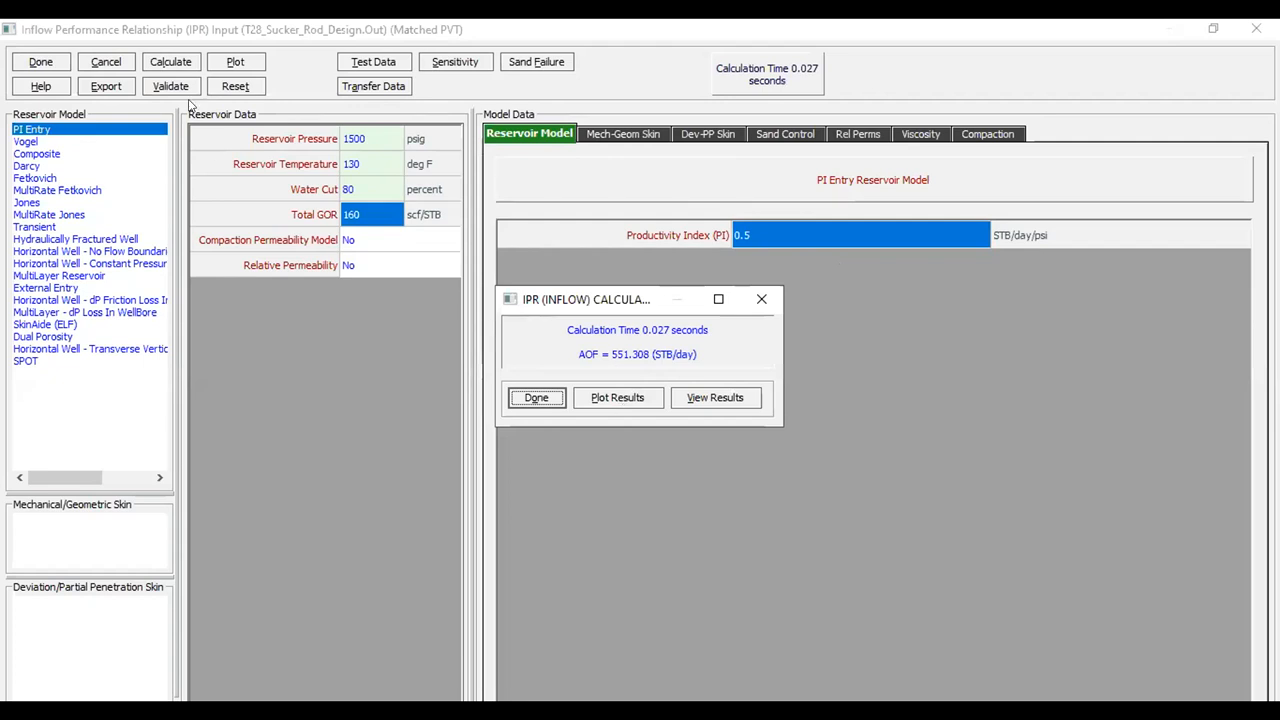
{"action": "left_click", "coordinate": [610, 398]}
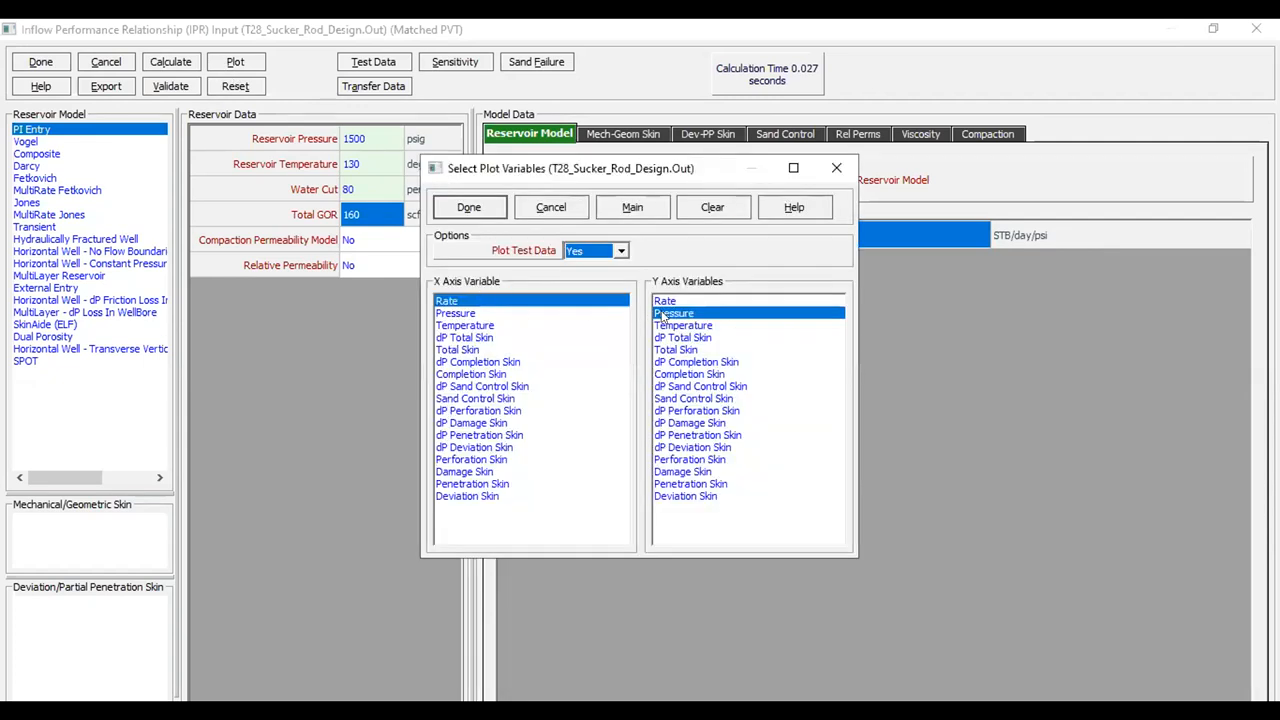
{"action": "left_click", "coordinate": [446, 210]}
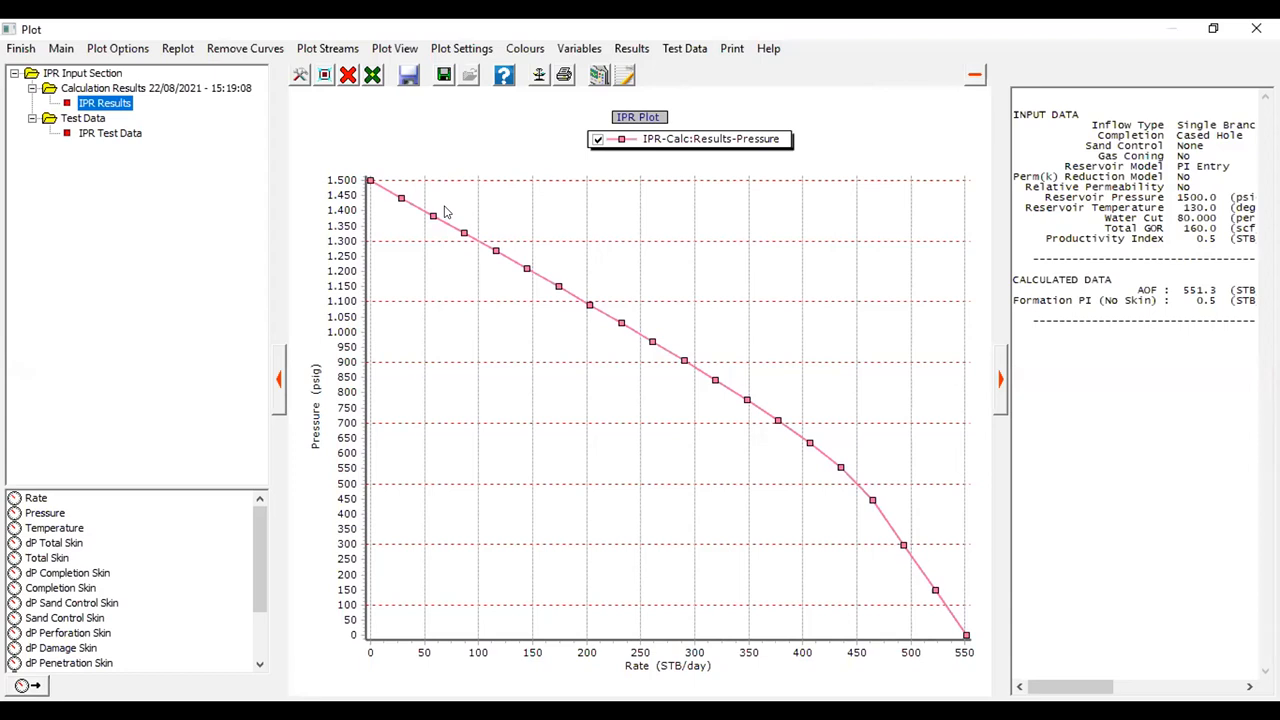
{"action": "left_click", "coordinate": [32, 47]}
{"action": "left_click", "coordinate": [536, 397]}
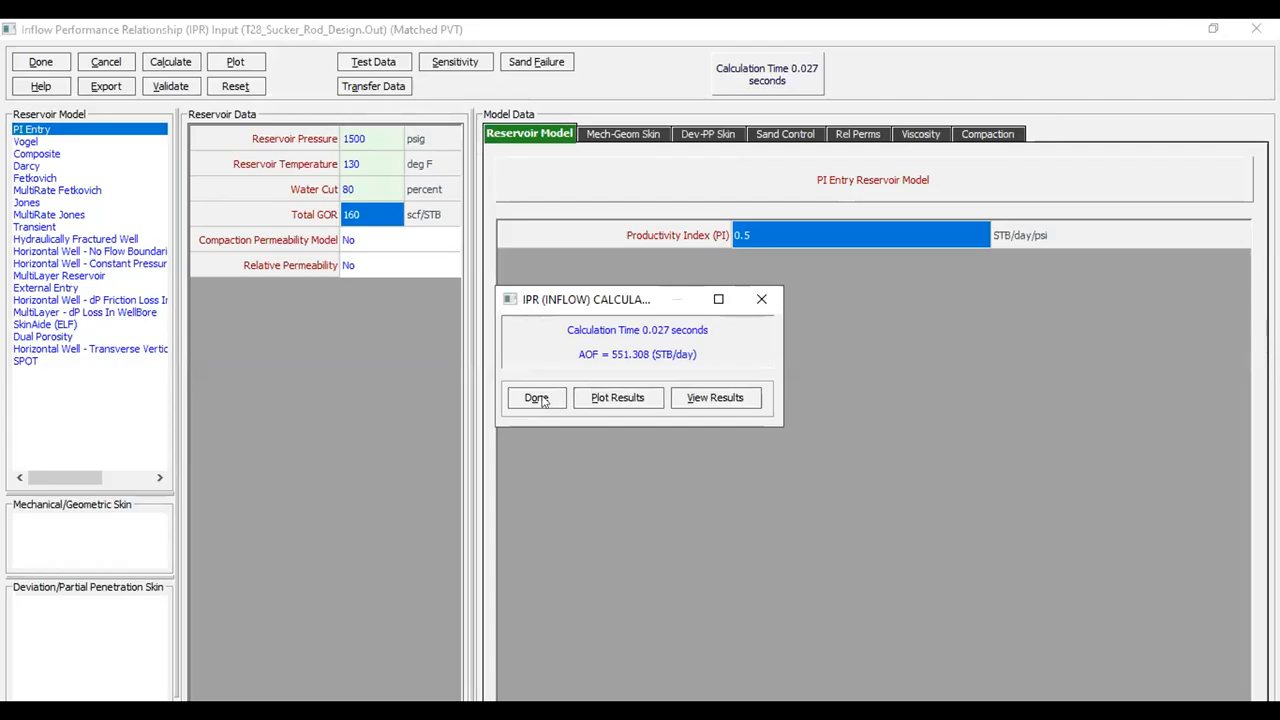
{"action": "left_click", "coordinate": [49, 66]}
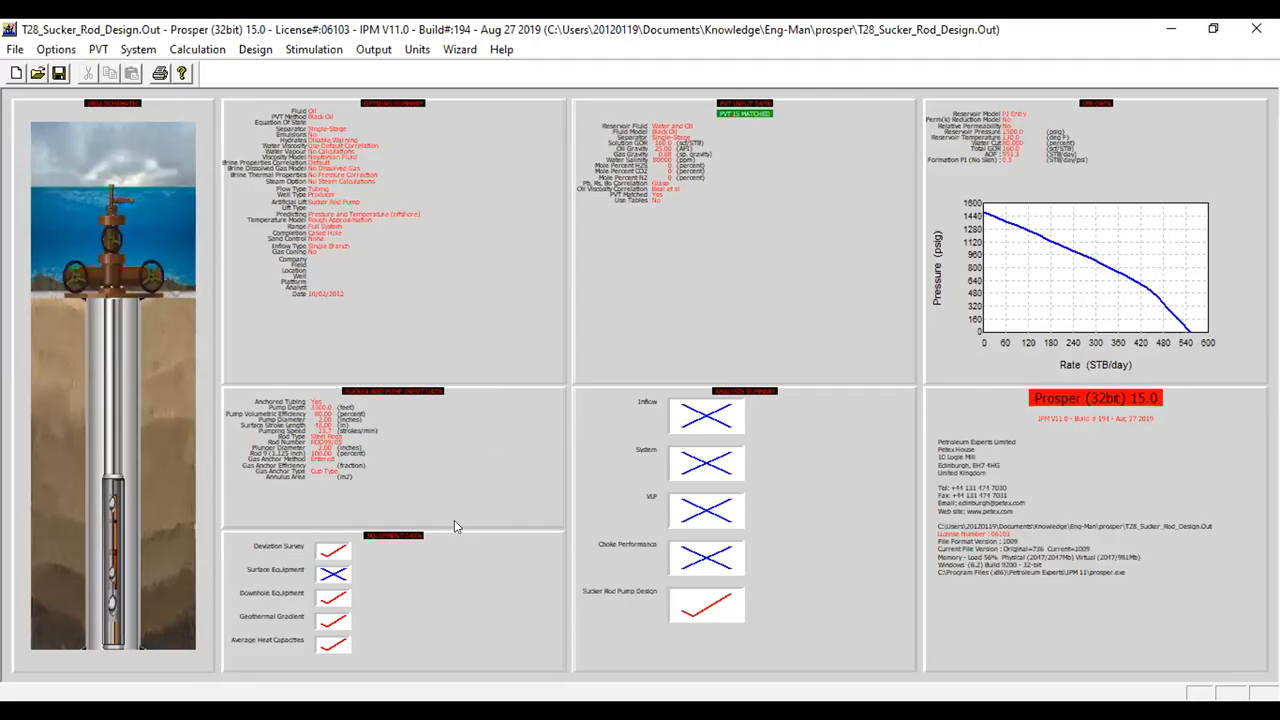
- Open the equipment data for editing with Deviation Survey, Downhole Equipment, Geothermal Gradient and Average Heat Capacities selected
{"action": "left_click", "coordinate": [423, 565]}
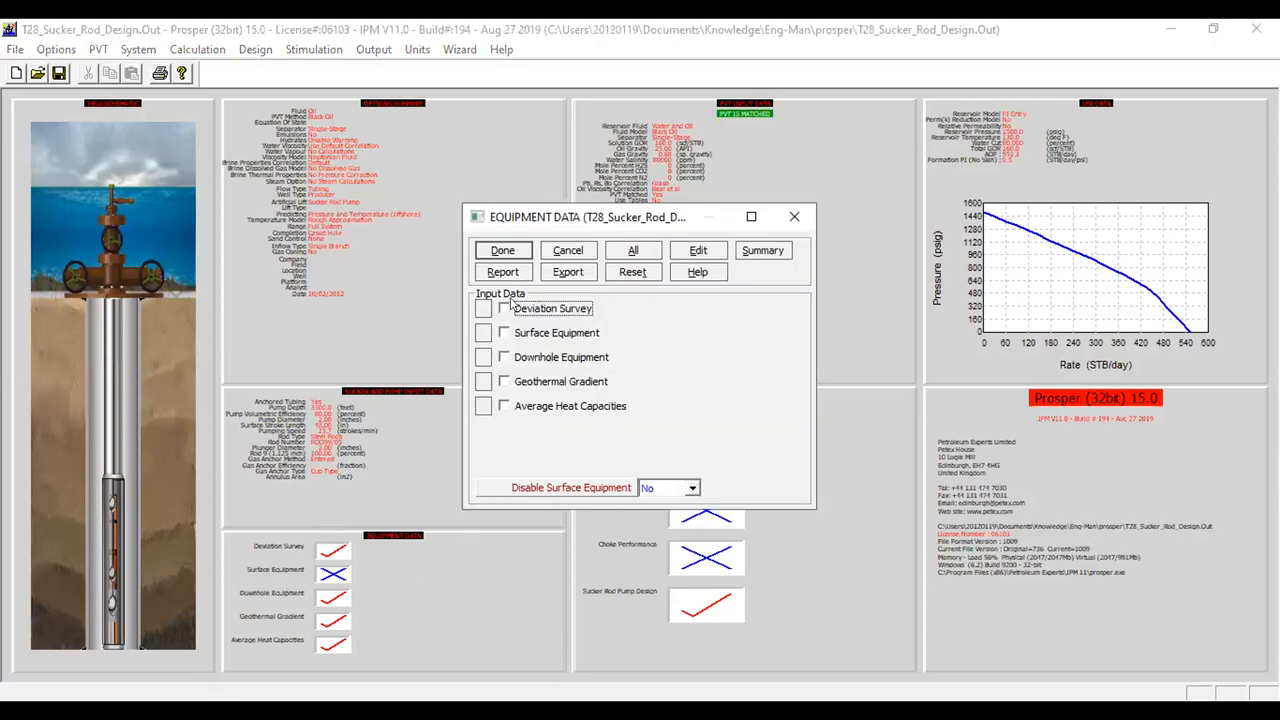
{"action": "left_click", "coordinate": [506, 309]}
{"action": "left_click", "coordinate": [504, 358]}
{"action": "left_click", "coordinate": [505, 383]}
{"action": "left_click", "coordinate": [514, 405]}
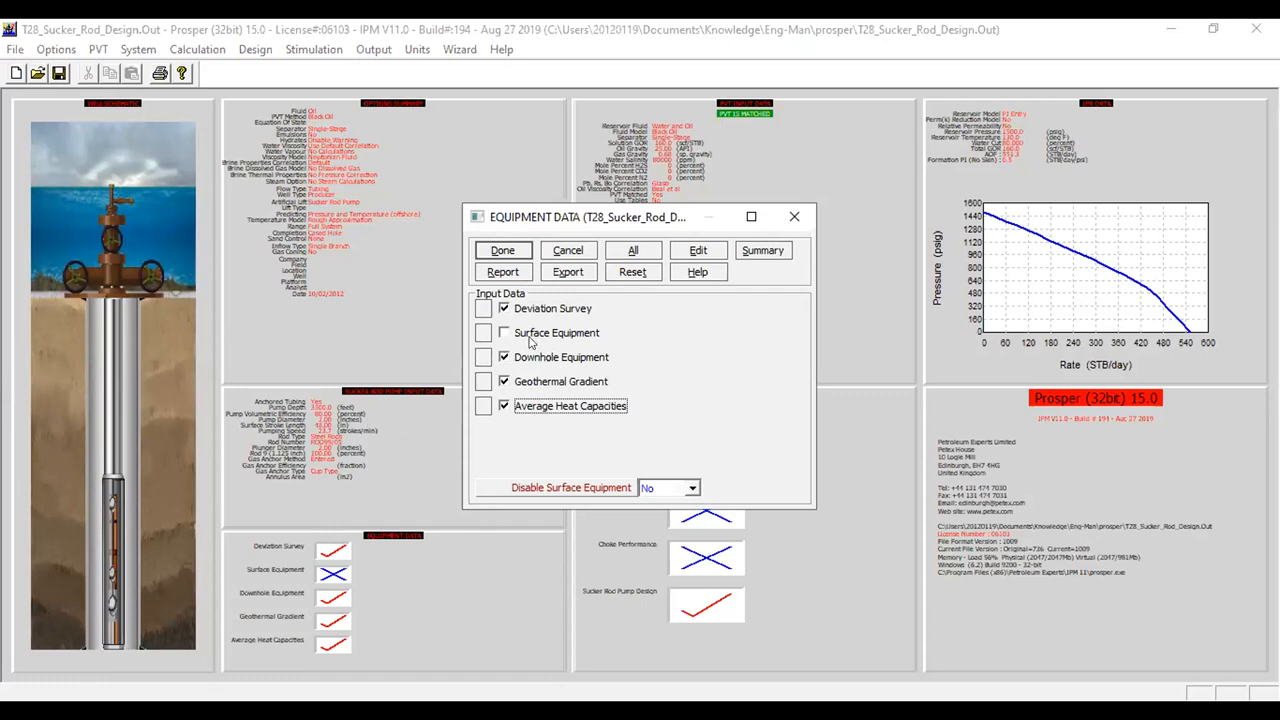
{"action": "left_click", "coordinate": [705, 253]}
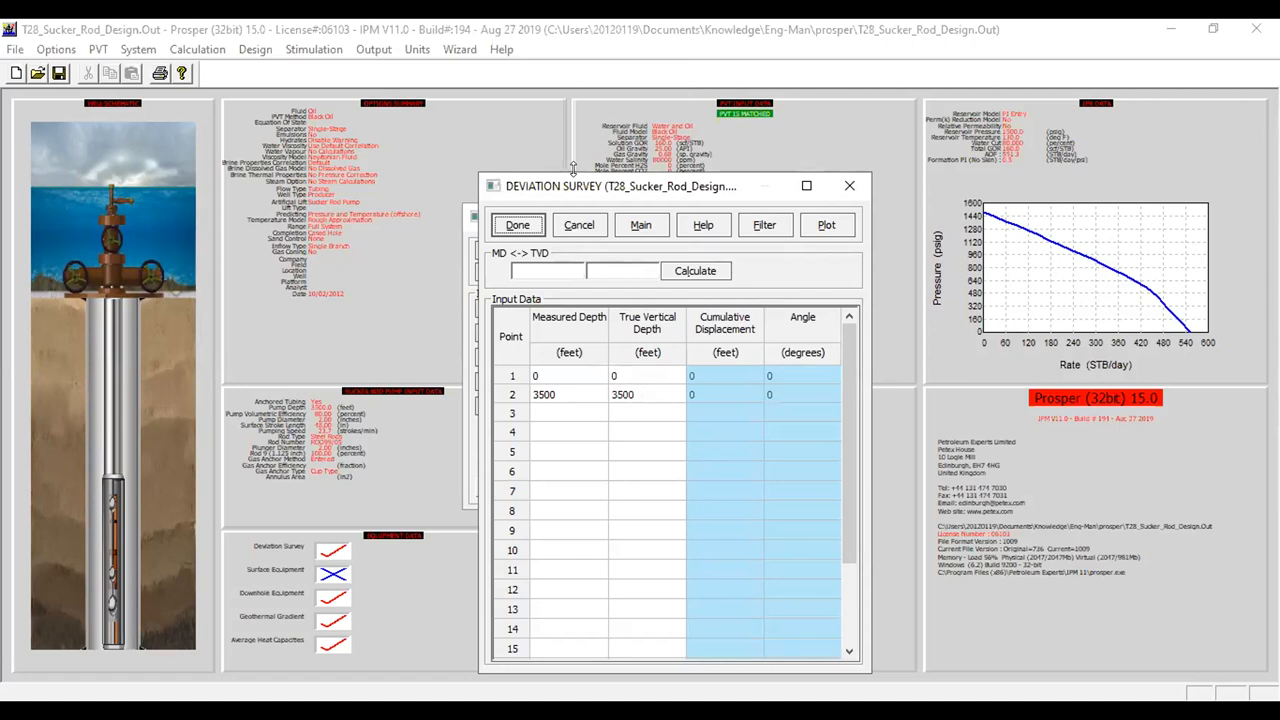
- Review the deviation survey depths and plot measured and true vertical depth against cumulative displacement
{"action": "left_click", "coordinate": [558, 396]}
{"action": "left_click", "coordinate": [558, 398]}
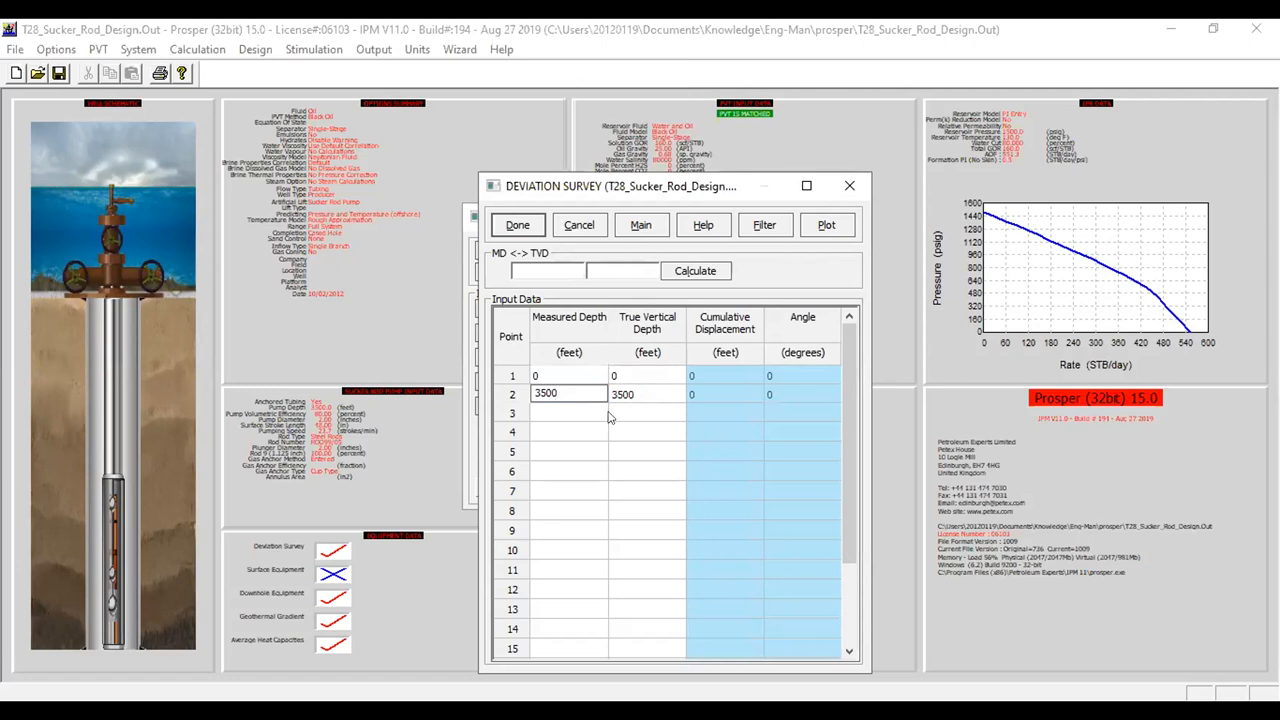
{"action": "left_click", "coordinate": [587, 412]}
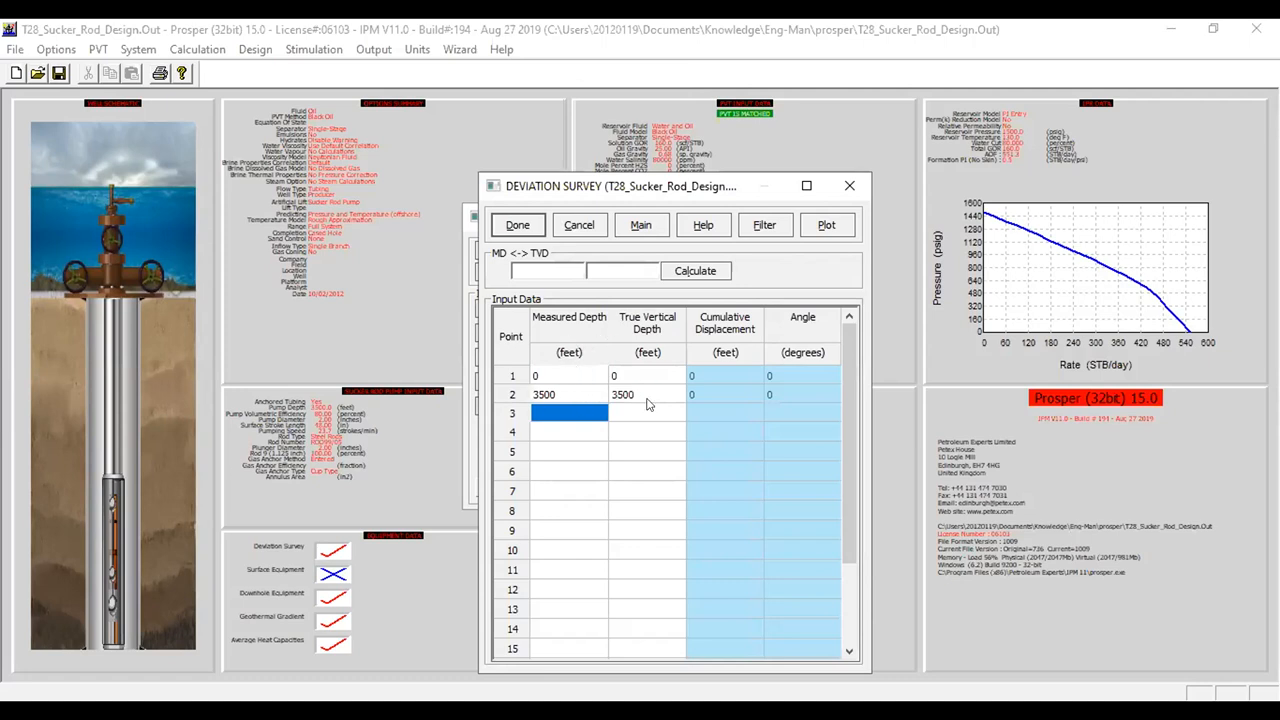
{"action": "left_click", "coordinate": [826, 226]}
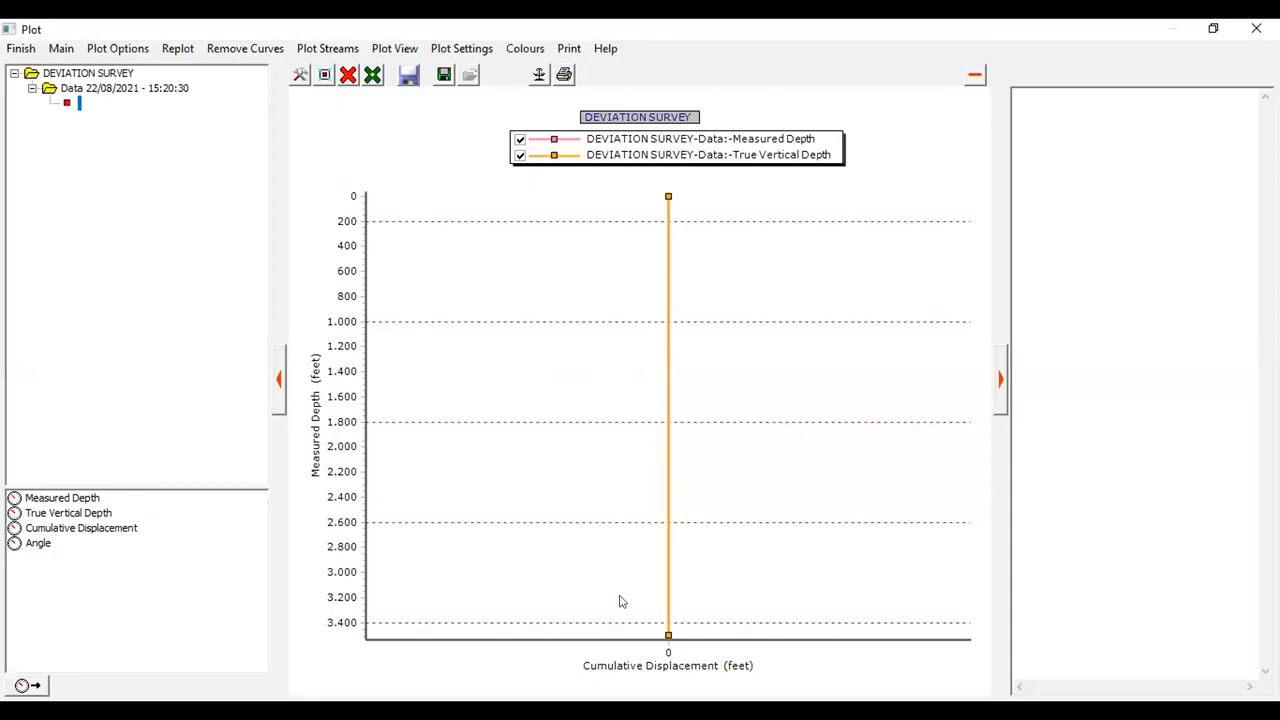
{"action": "left_click", "coordinate": [20, 48]}
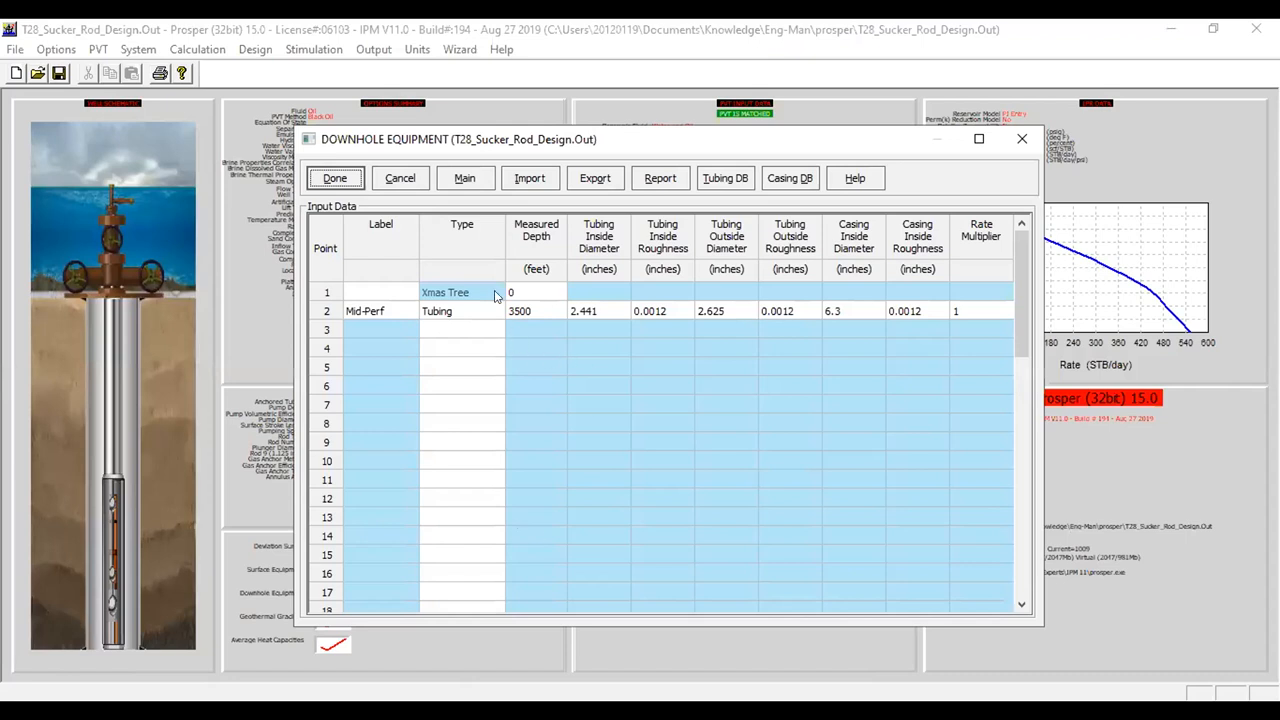
- Review the label, the Tubing equipment type and the measured depth of the Mid-Perf row in the downhole equipment
{"action": "left_click", "coordinate": [472, 317]}
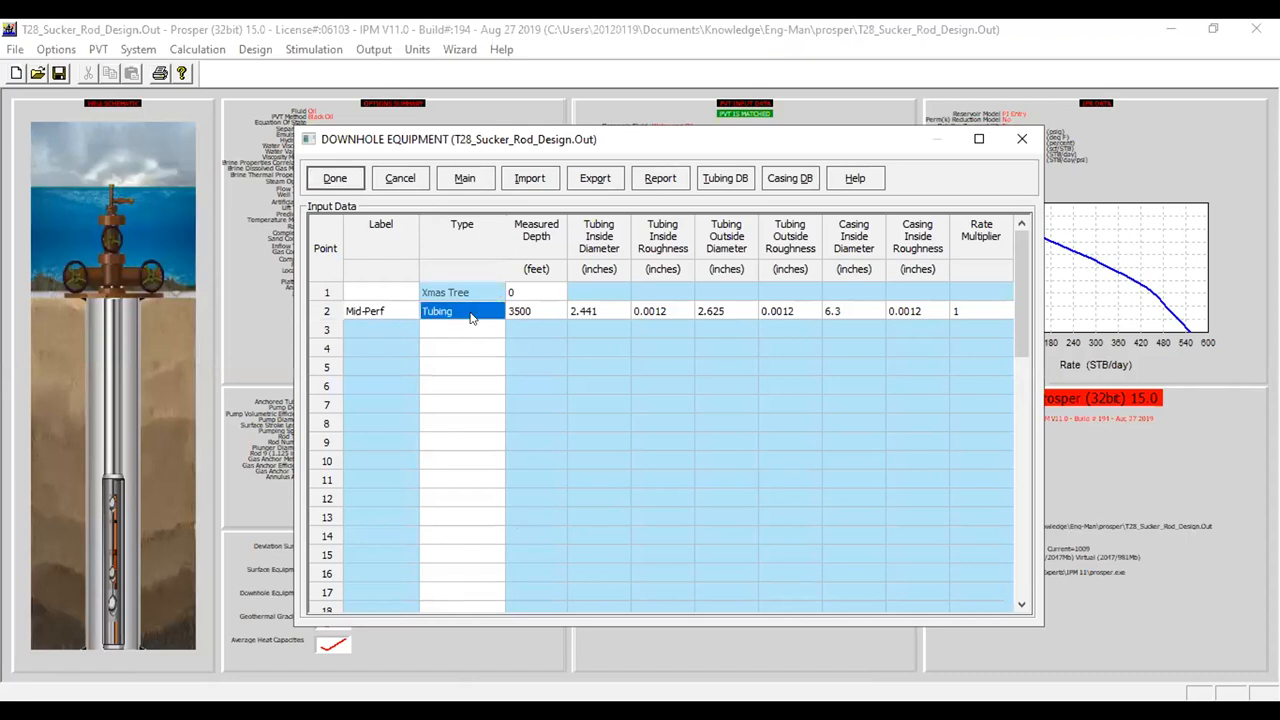
{"action": "left_click", "coordinate": [498, 311]}
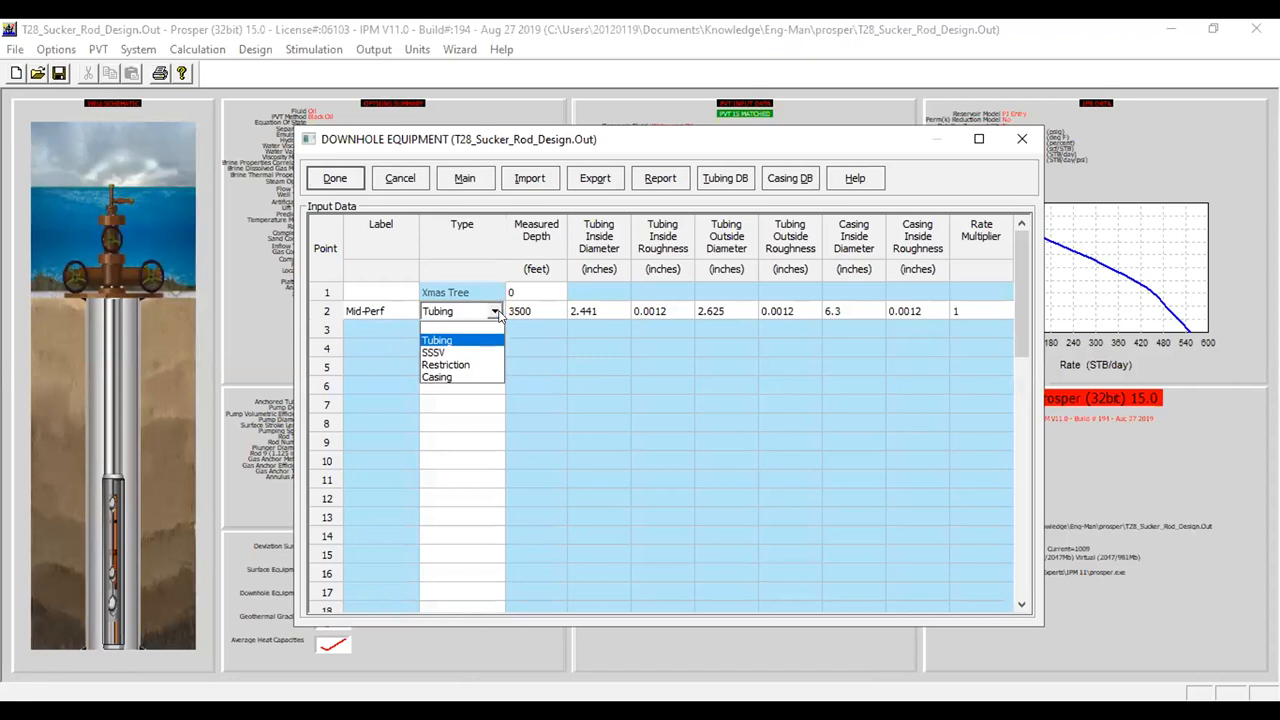
{"action": "left_click", "coordinate": [437, 342]}
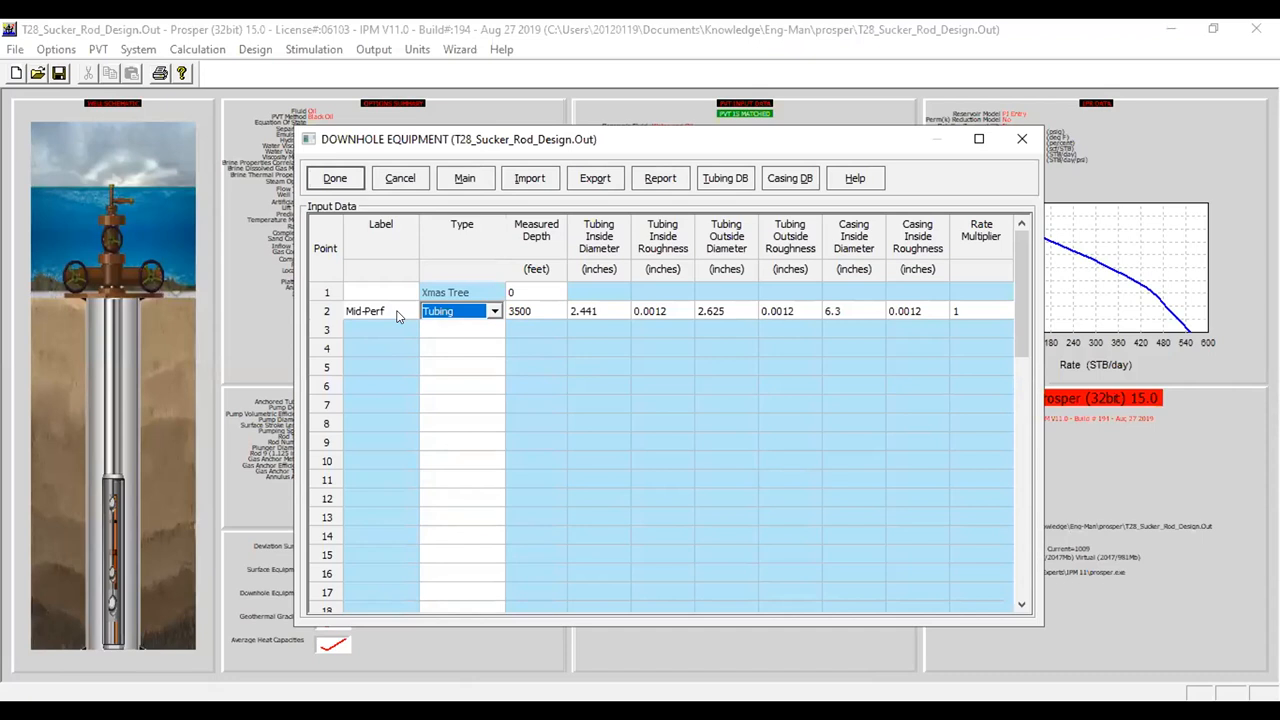
{"action": "left_click", "coordinate": [395, 310]}
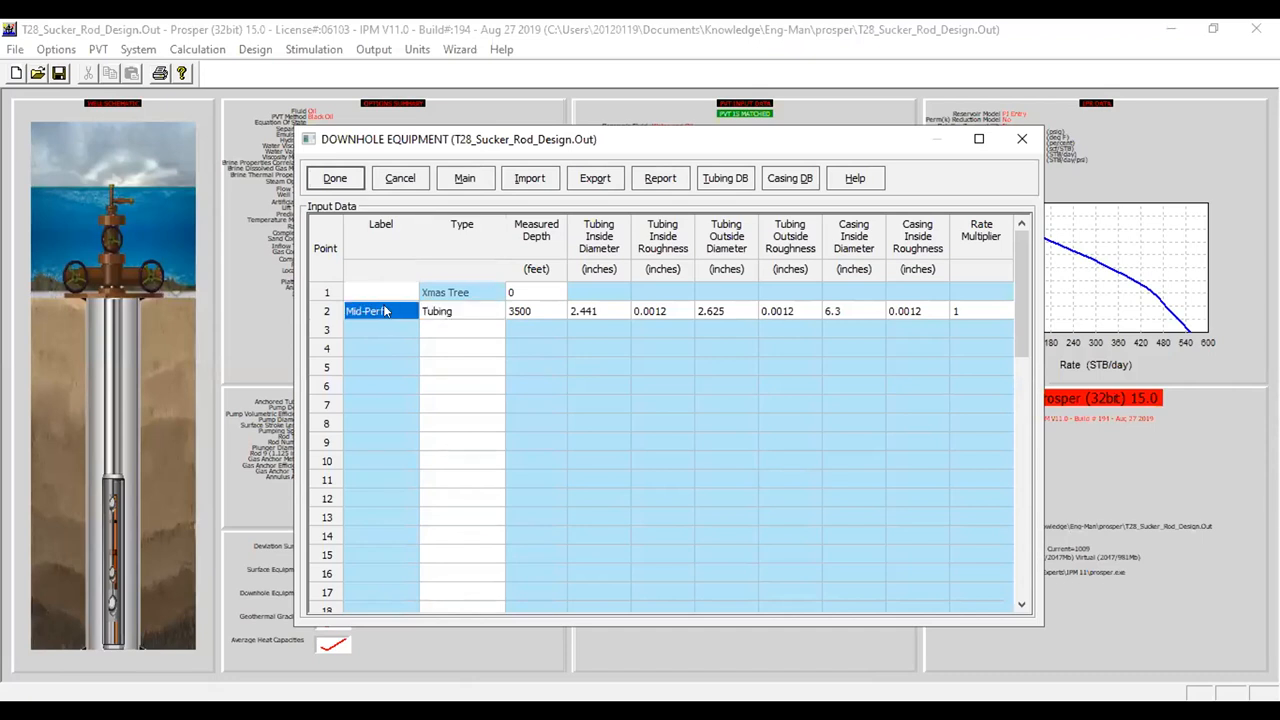
{"action": "left_click", "coordinate": [550, 368]}
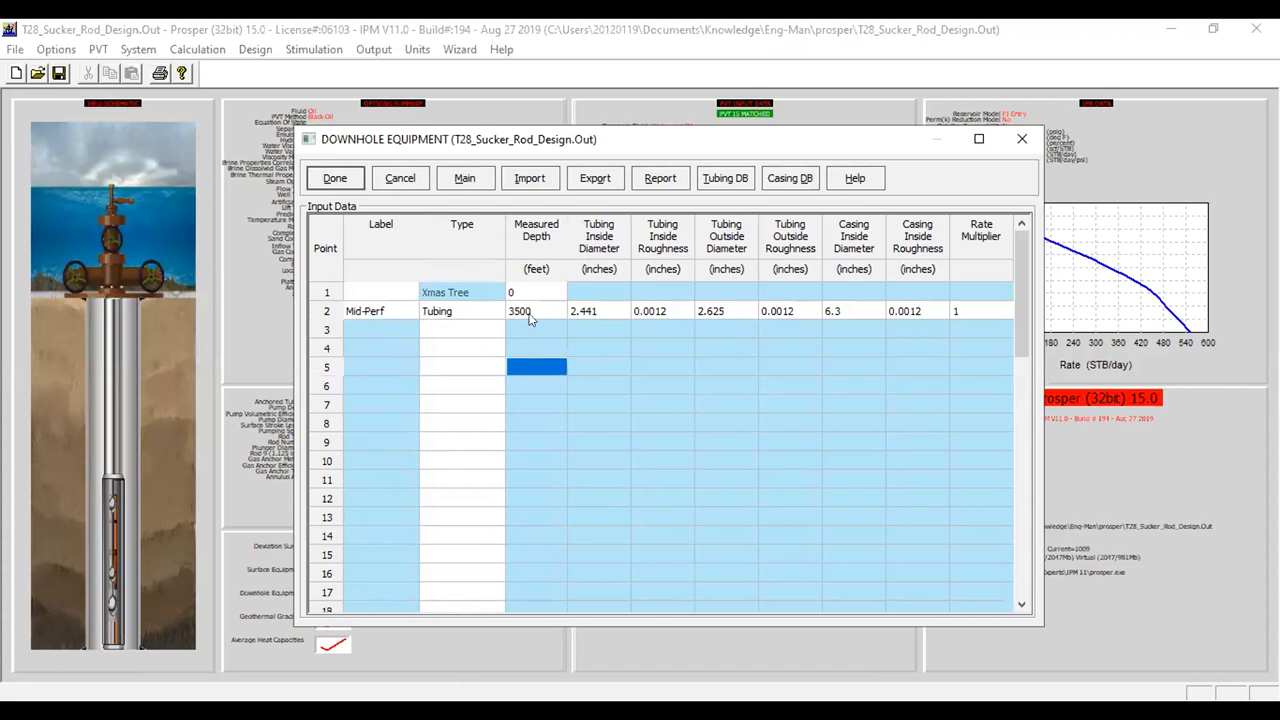
{"action": "left_click", "coordinate": [535, 313]}
{"action": "left_click", "coordinate": [535, 313]}
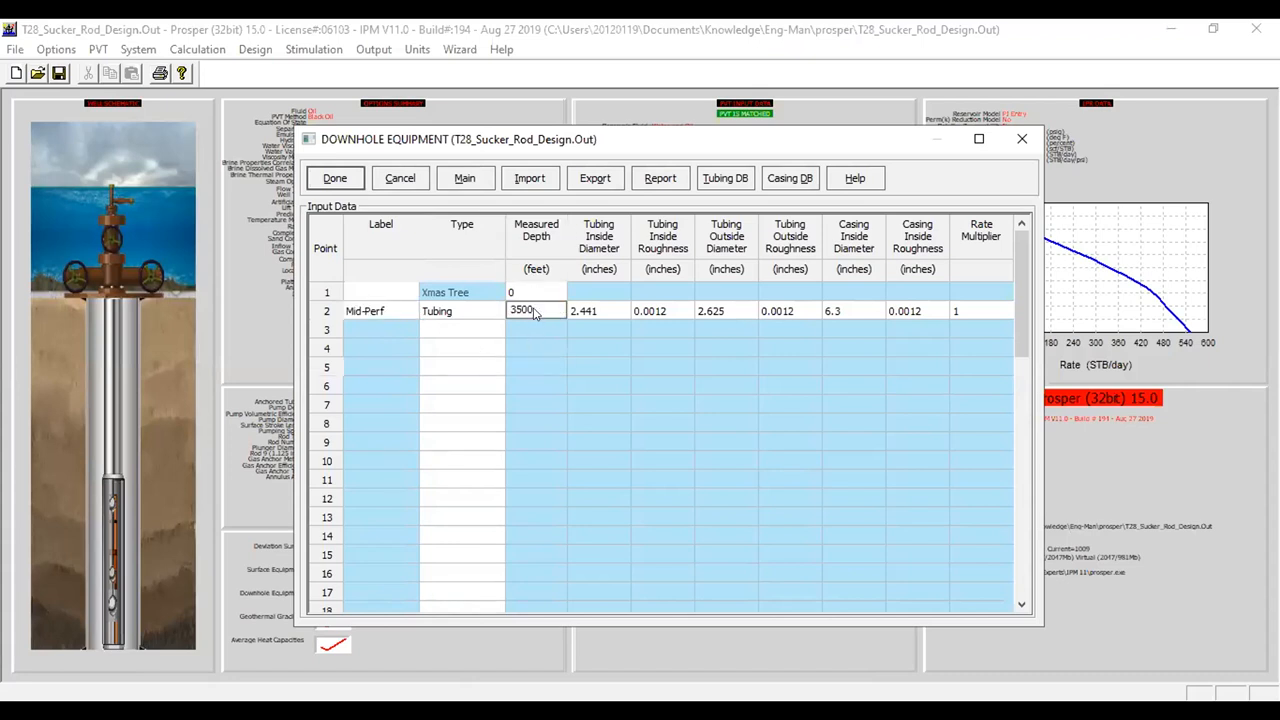
{"action": "left_click", "coordinate": [541, 335]}
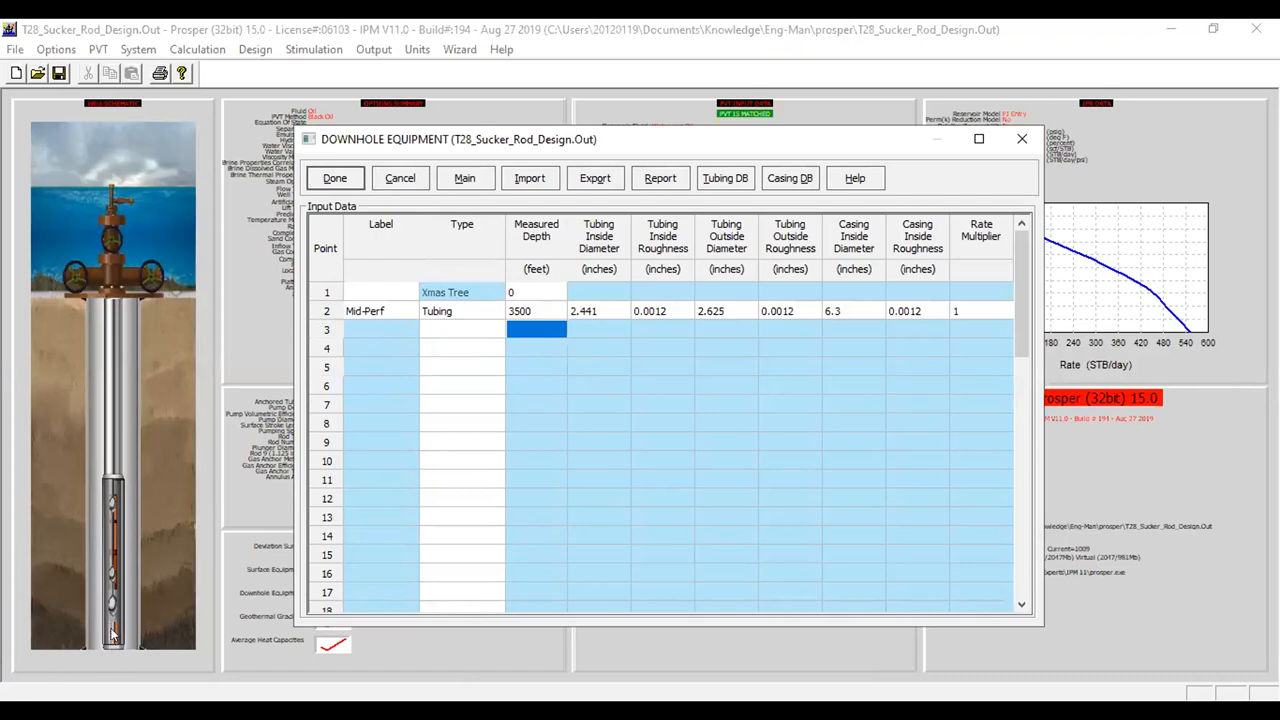
- Check the tubing inside diameter of the Mid-Perf row
{"action": "left_click", "coordinate": [574, 461]}
{"action": "left_click", "coordinate": [588, 316]}
{"action": "left_click", "coordinate": [617, 318]}
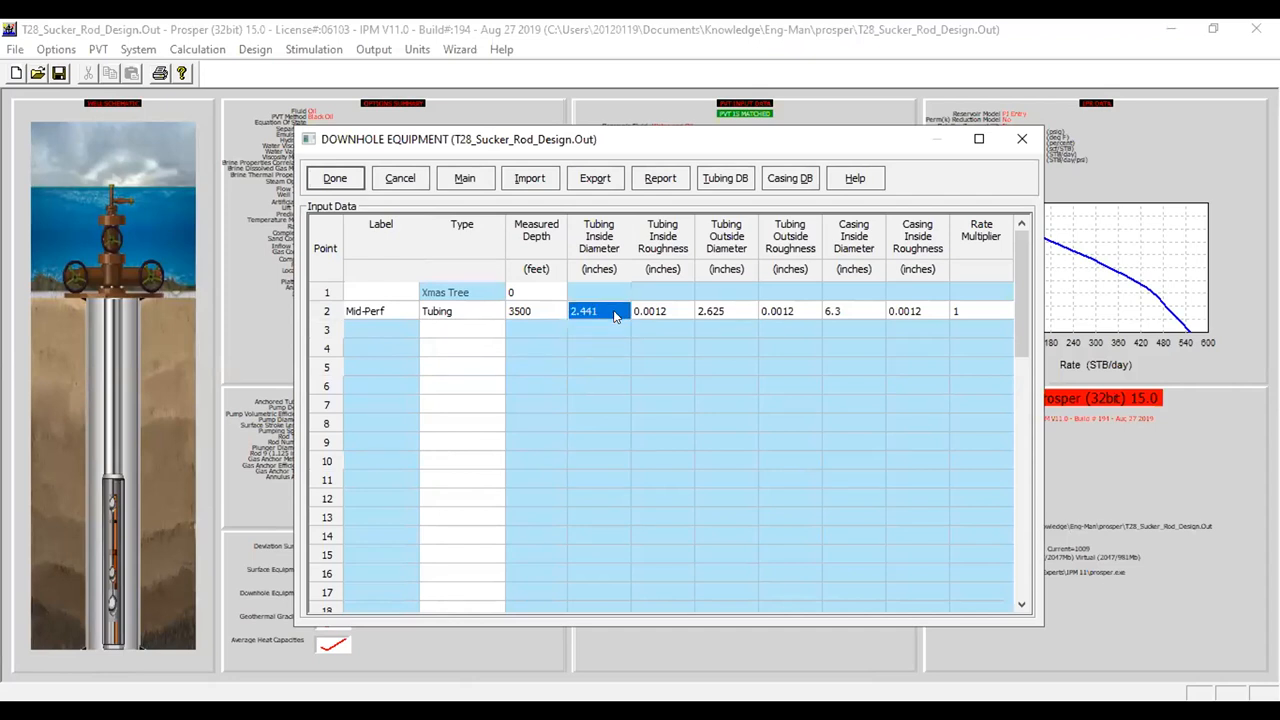
{"action": "left_click", "coordinate": [615, 316]}
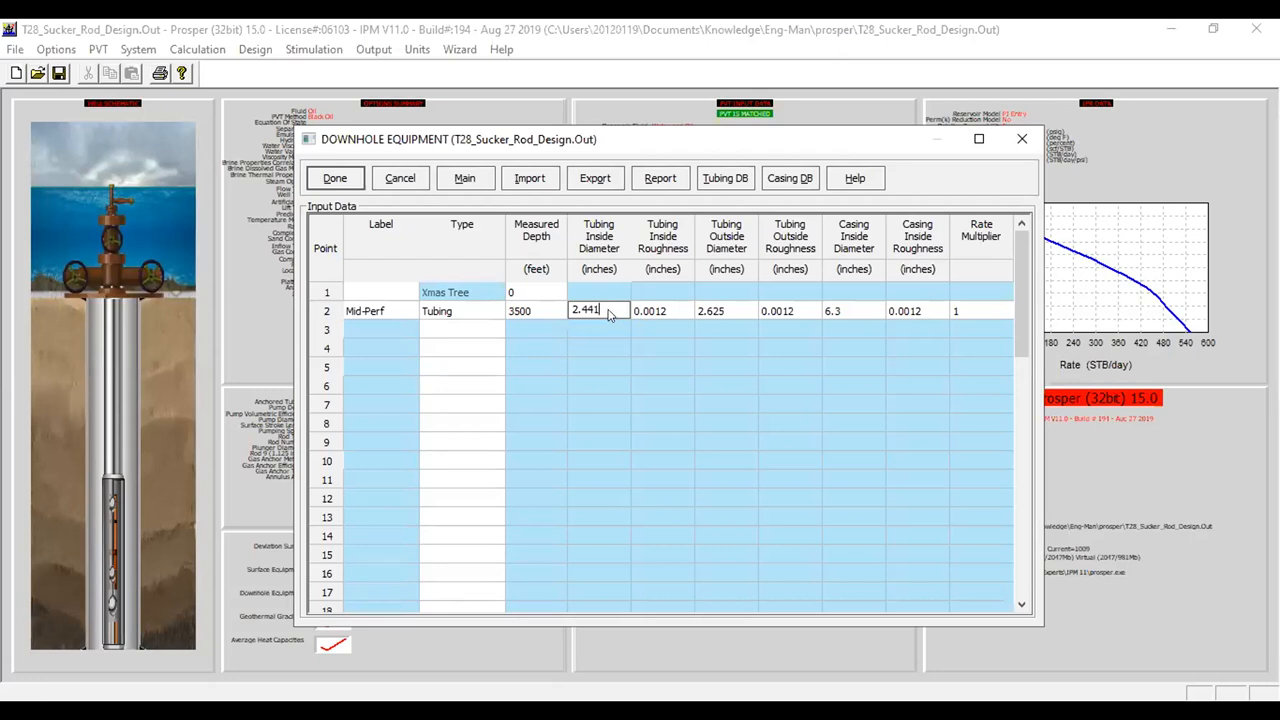
{"action": "left_click_drag", "start_coordinate": [579, 314], "coordinate": [601, 316]}
{"action": "left_click", "coordinate": [620, 348]}
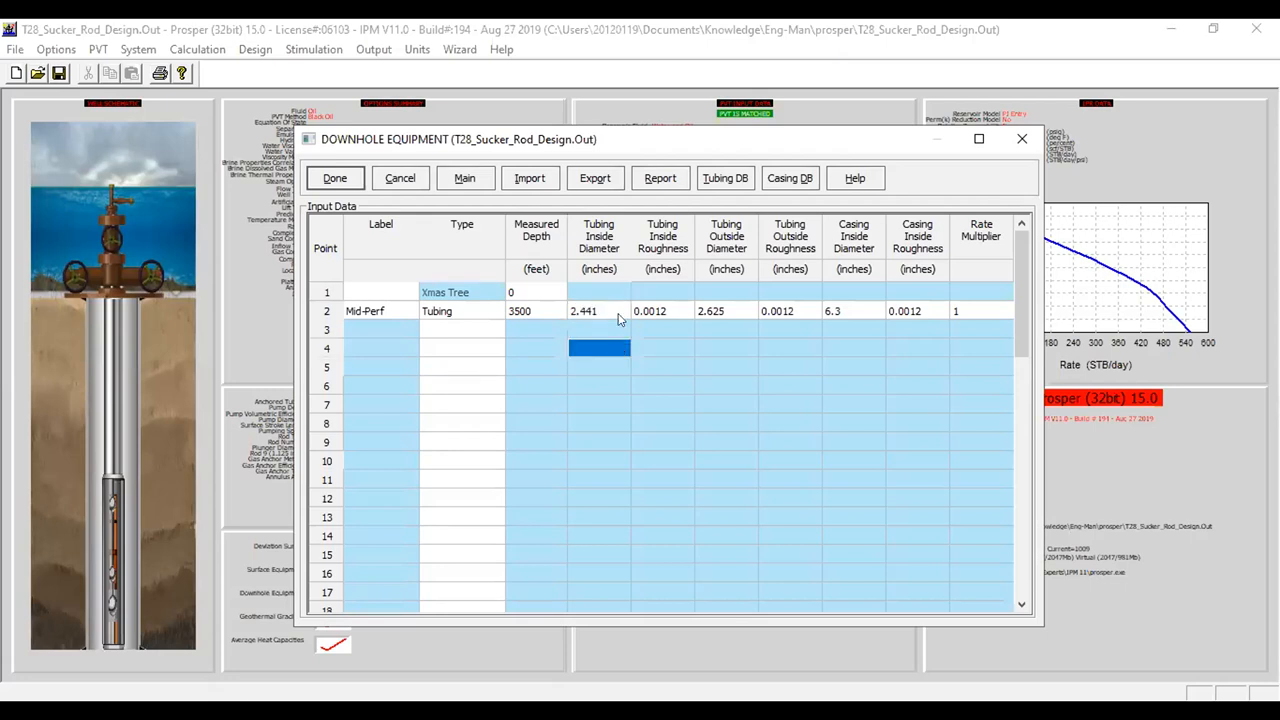
- Check the tubing roughness, tubing outside diameter, casing inside diameter and casing roughness, and accept the downhole equipment data
{"action": "left_click", "coordinate": [653, 312]}
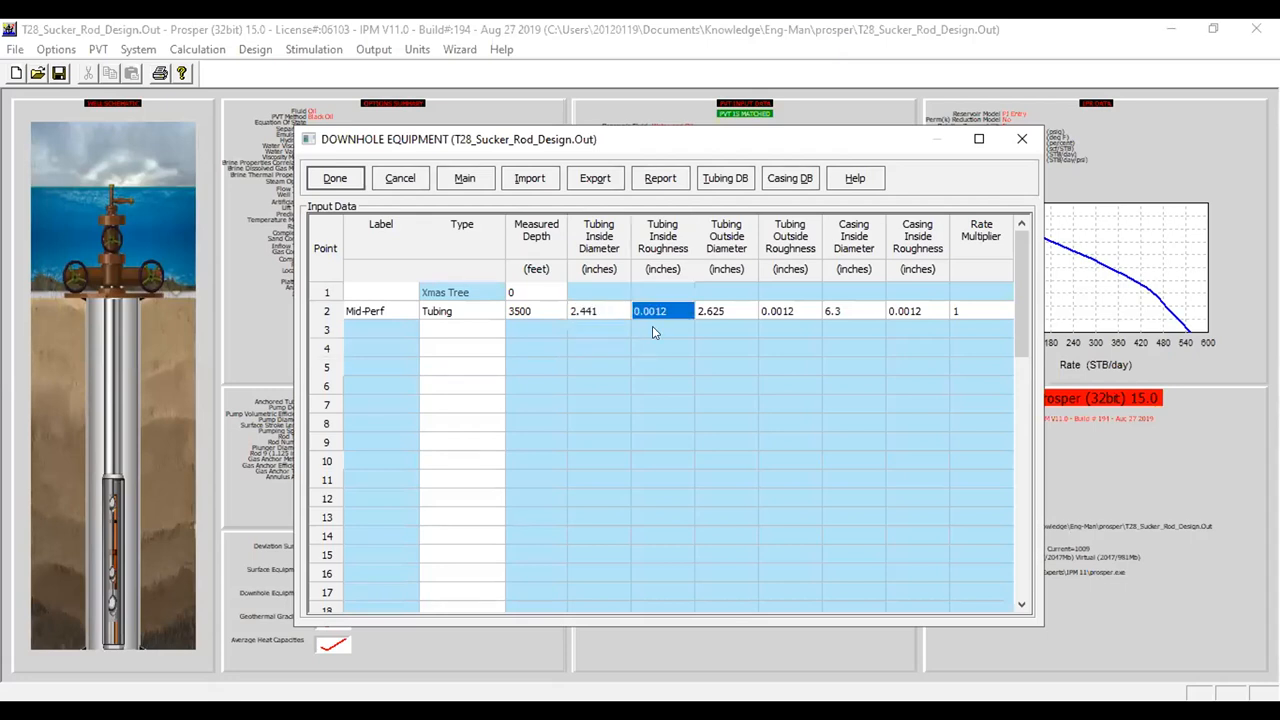
{"action": "double_click", "coordinate": [741, 313]}
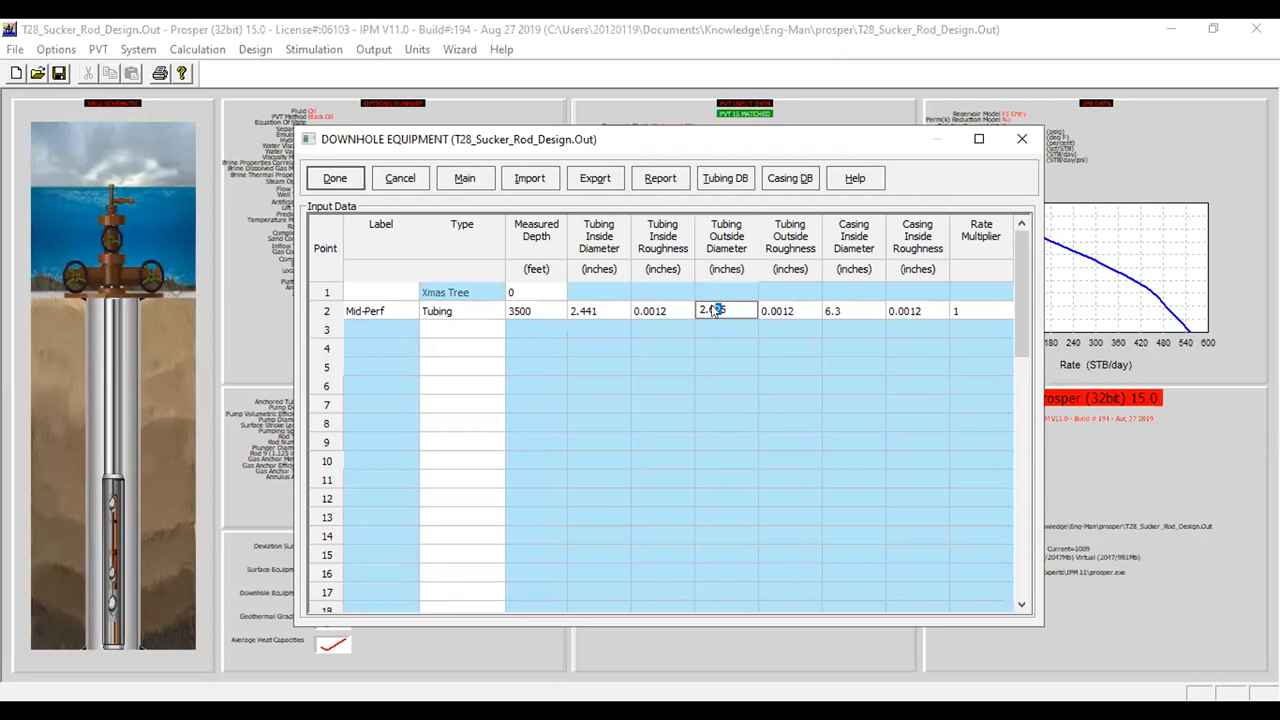
{"action": "left_click", "coordinate": [760, 346]}
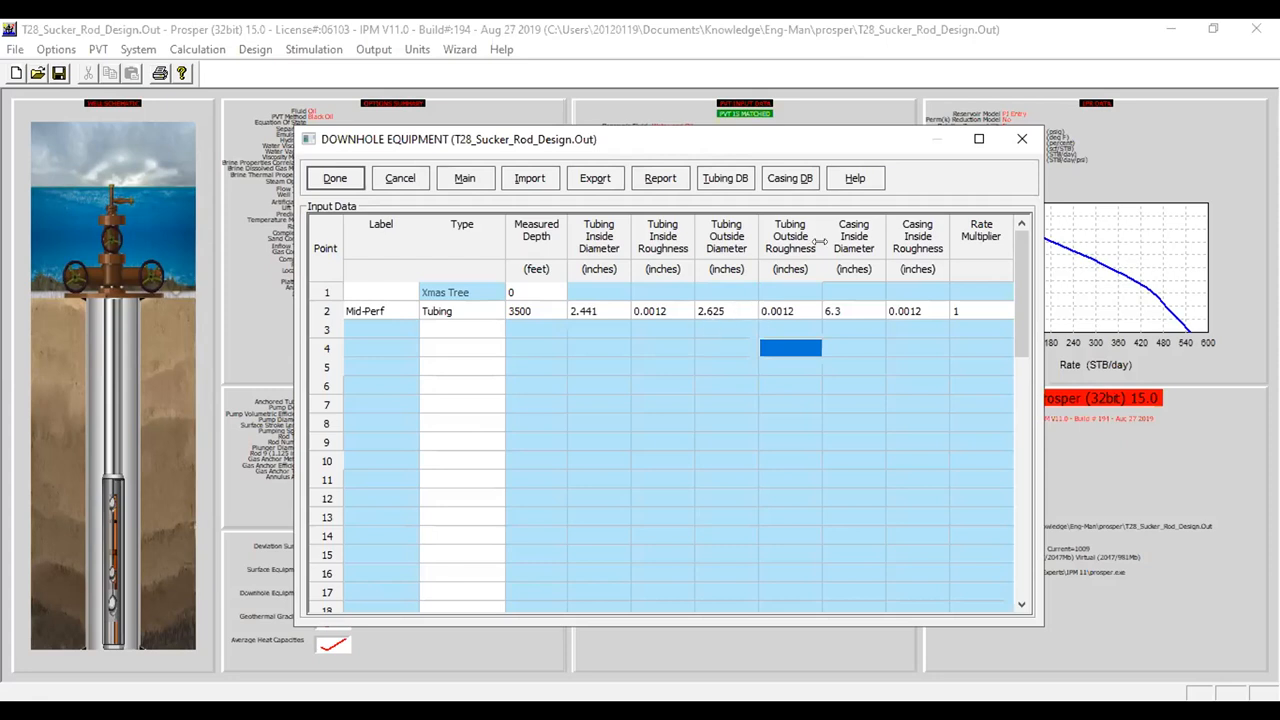
{"action": "left_click", "coordinate": [835, 310]}
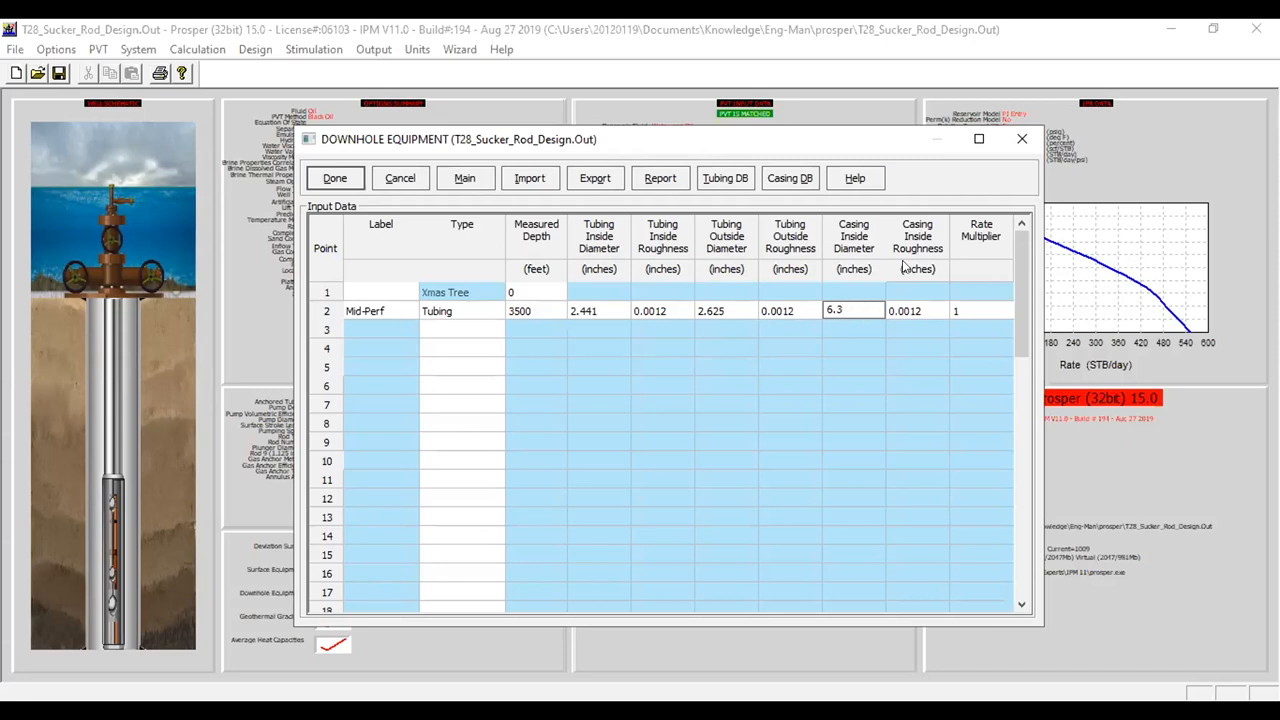
{"action": "left_click", "coordinate": [924, 311]}
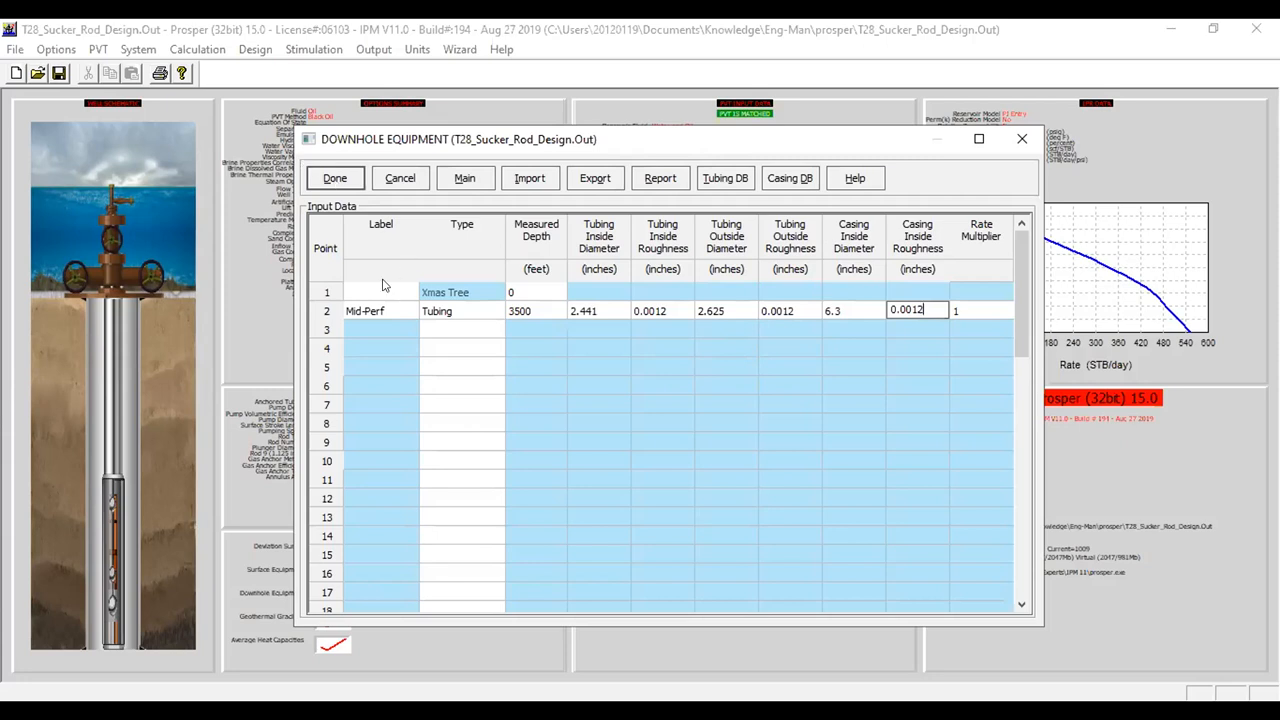
{"action": "left_click", "coordinate": [712, 382]}
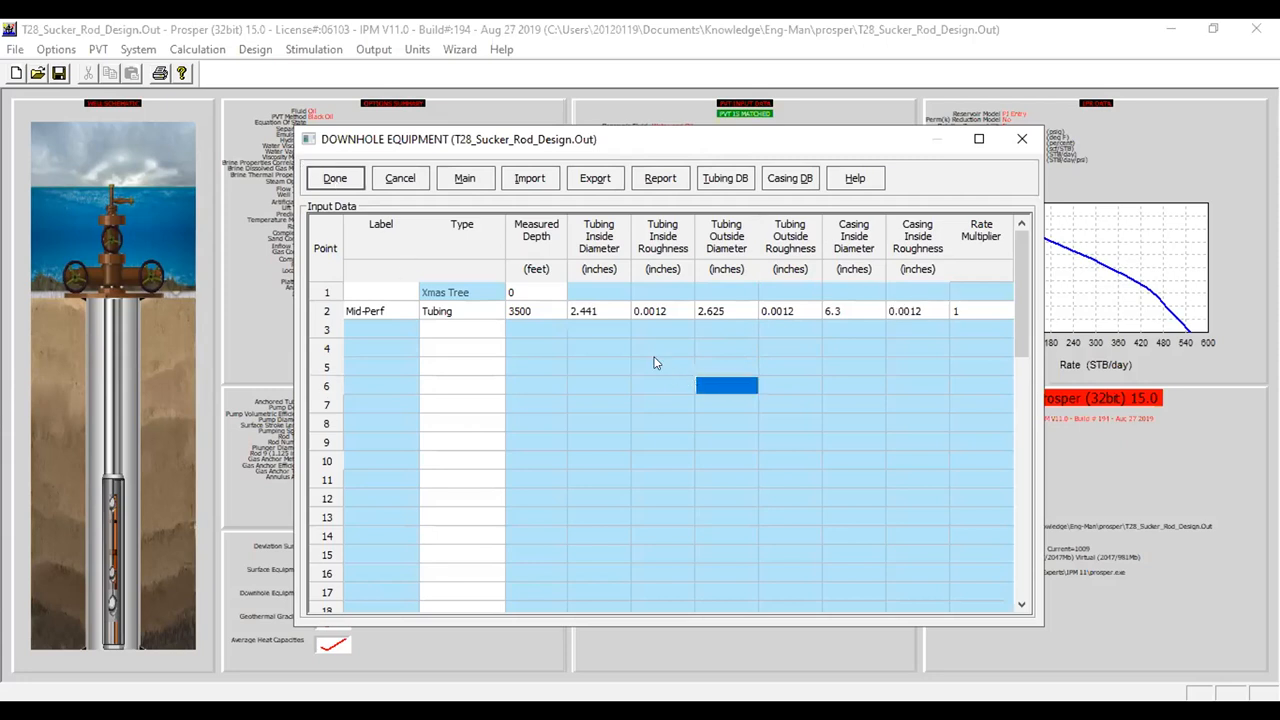
{"action": "left_click", "coordinate": [325, 184]}
- Review the formation measured depths, formation temperatures and overall heat transfer coefficient, and accept the geothermal gradient
{"action": "left_click_drag", "start_coordinate": [623, 343], "coordinate": [723, 360]}
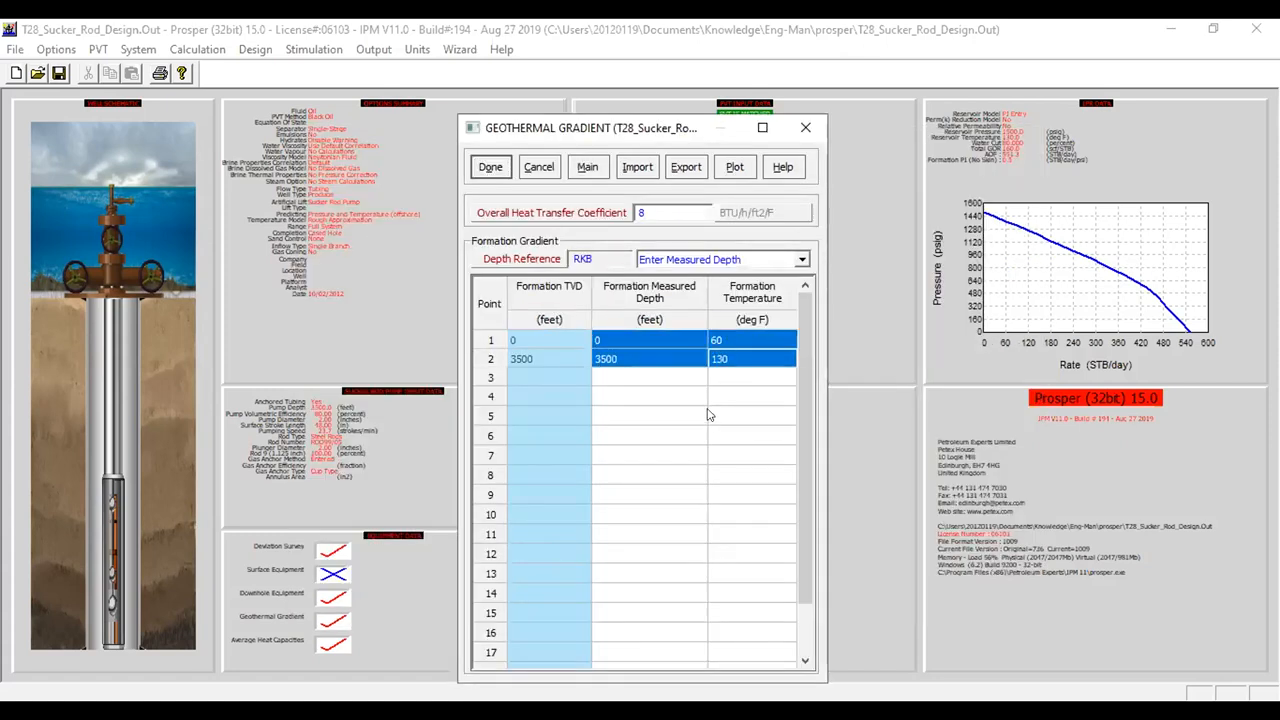
{"action": "left_click", "coordinate": [711, 415]}
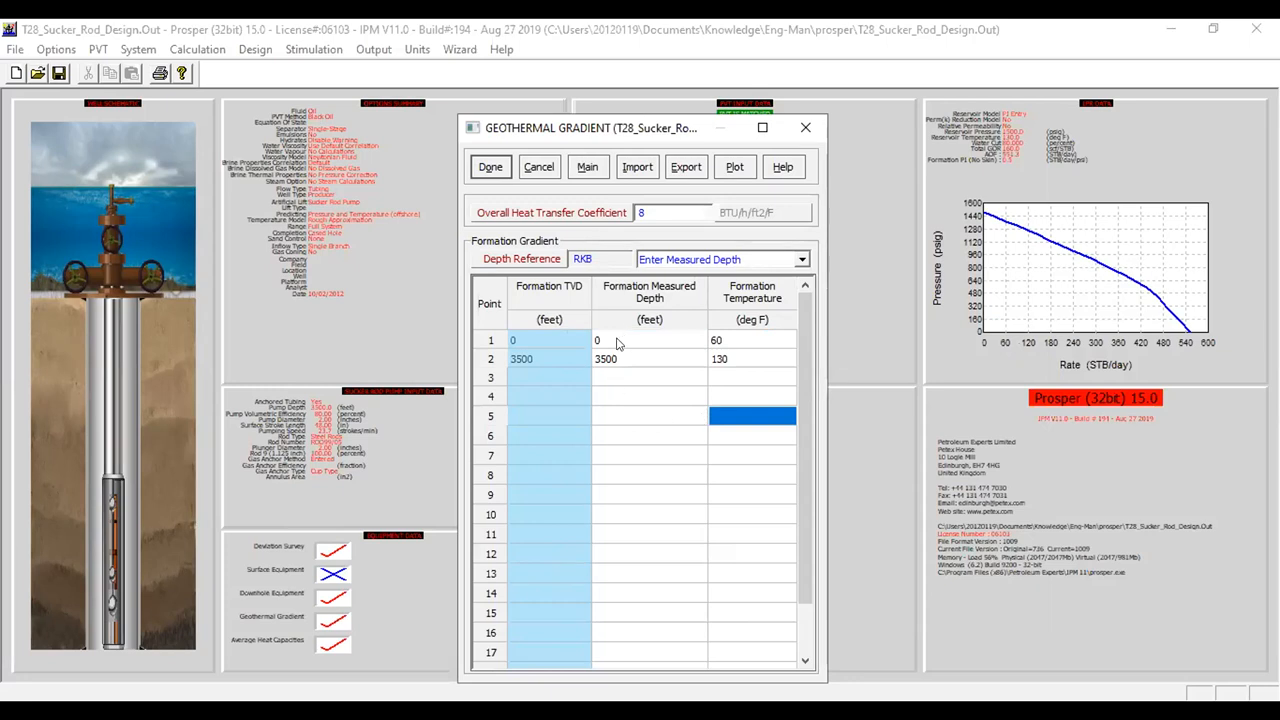
{"action": "left_click_drag", "start_coordinate": [619, 341], "coordinate": [743, 343]}
{"action": "left_click", "coordinate": [743, 345]}
{"action": "left_click", "coordinate": [717, 341]}
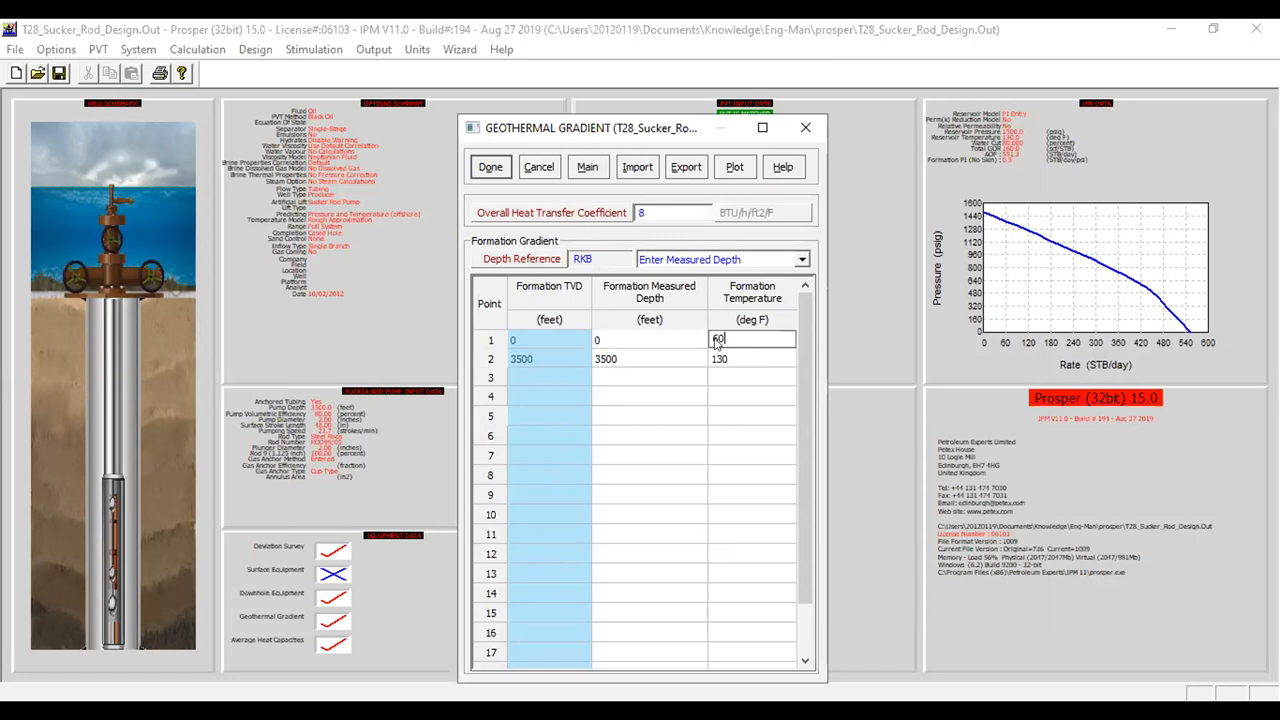
{"action": "left_click", "coordinate": [689, 396]}
{"action": "left_click", "coordinate": [620, 360]}
{"action": "left_click", "coordinate": [620, 360]}
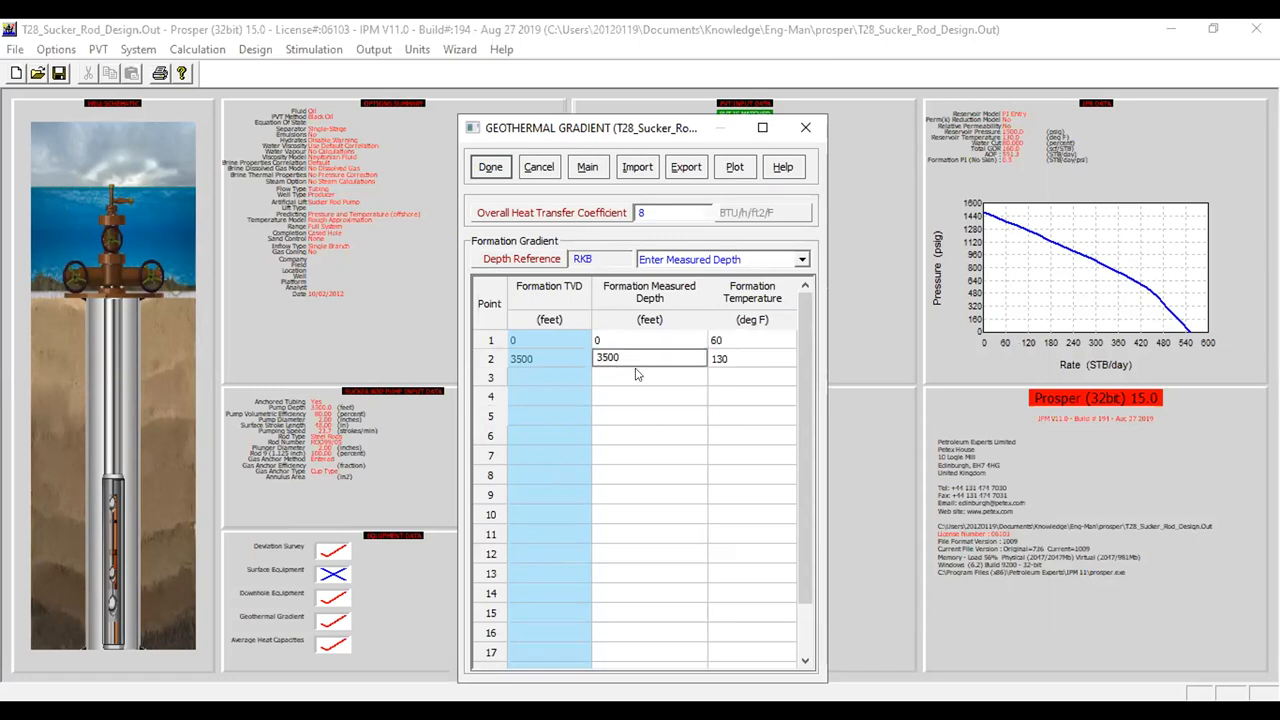
{"action": "left_click", "coordinate": [749, 360]}
{"action": "left_click", "coordinate": [749, 360]}
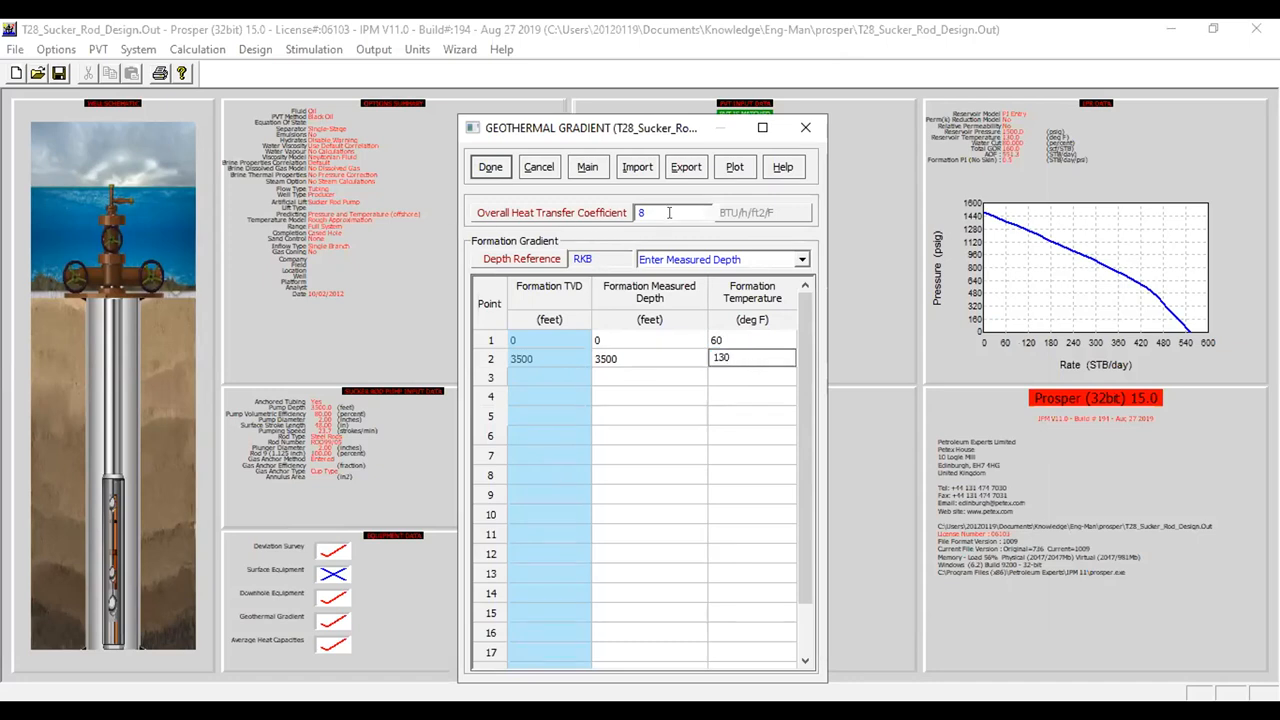
{"action": "left_click_drag", "start_coordinate": [669, 212], "coordinate": [617, 213]}
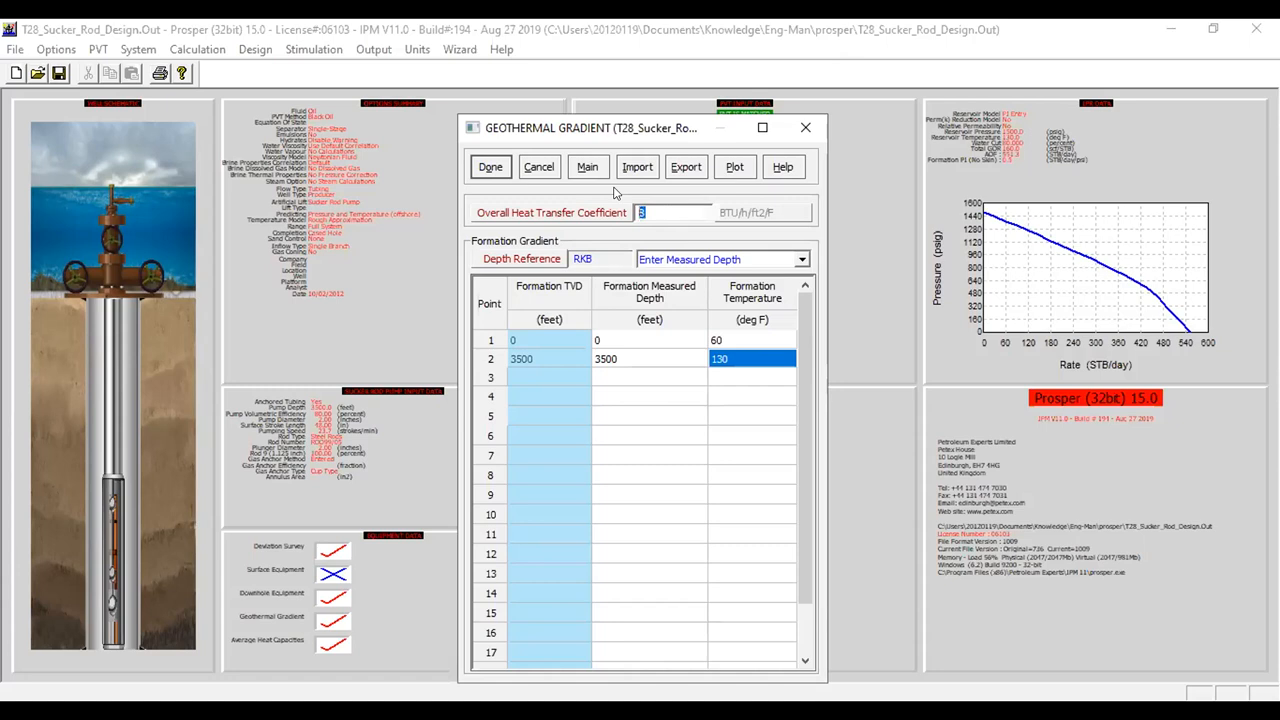
{"action": "left_click", "coordinate": [490, 167]}
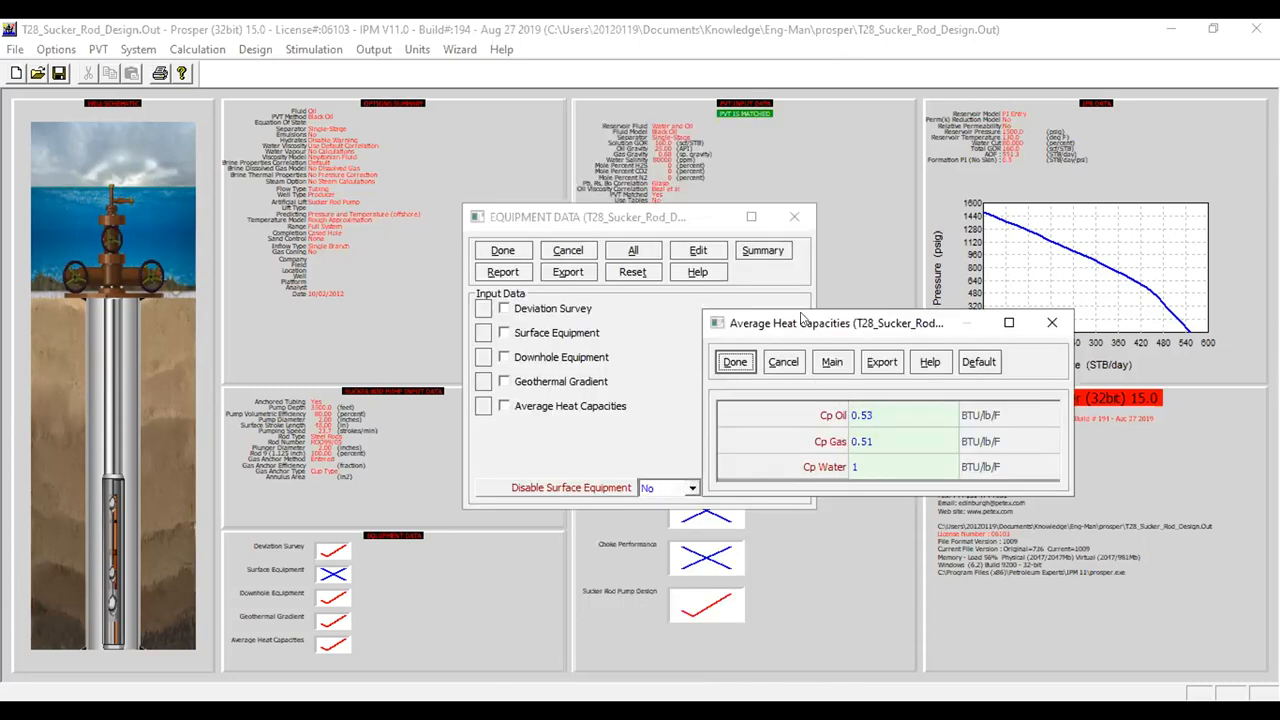
- Review the average heat capacities of oil, gas and water and accept them
{"action": "left_click_drag", "start_coordinate": [830, 323], "coordinate": [794, 310]}
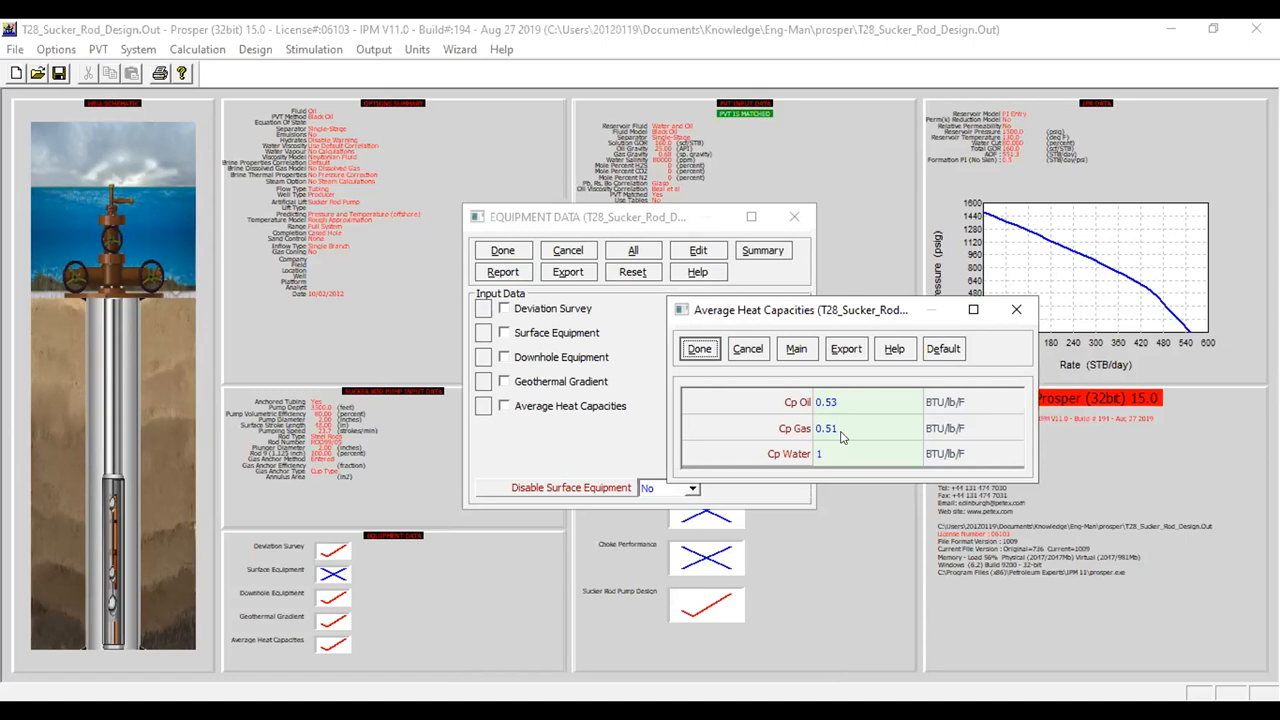
{"action": "left_click", "coordinate": [830, 402]}
{"action": "left_click", "coordinate": [825, 432]}
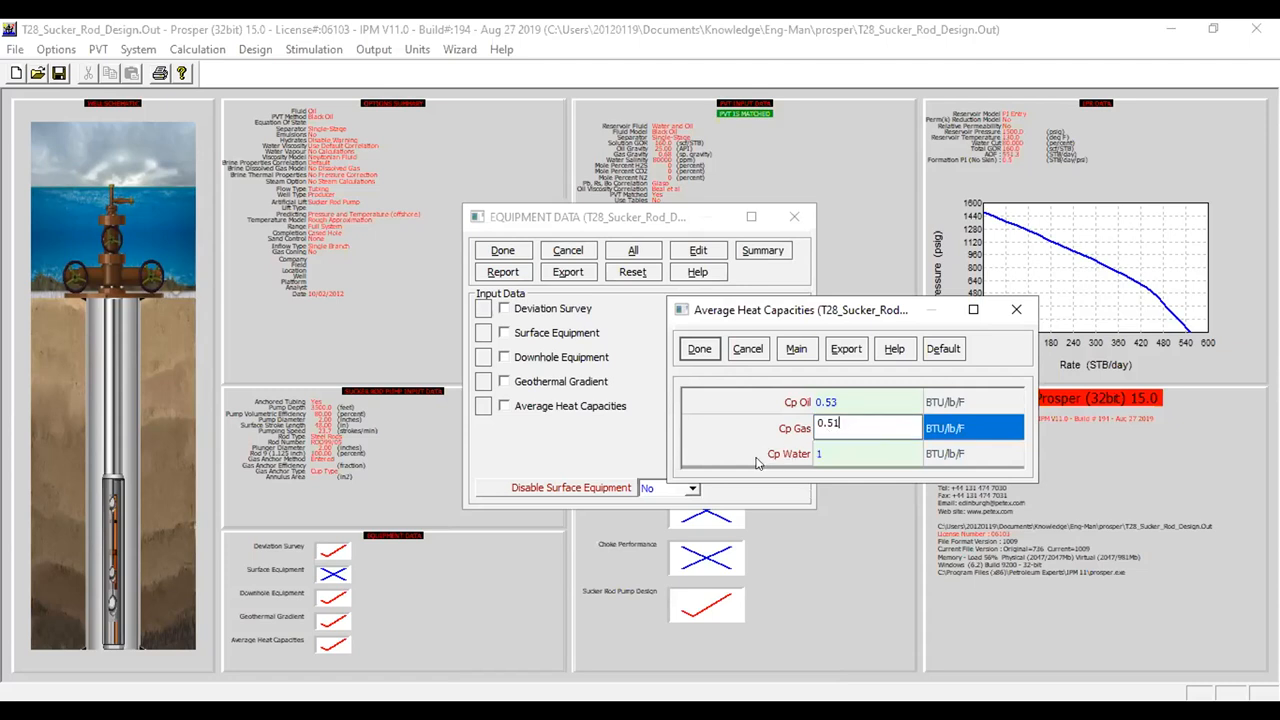
{"action": "left_click", "coordinate": [714, 348]}
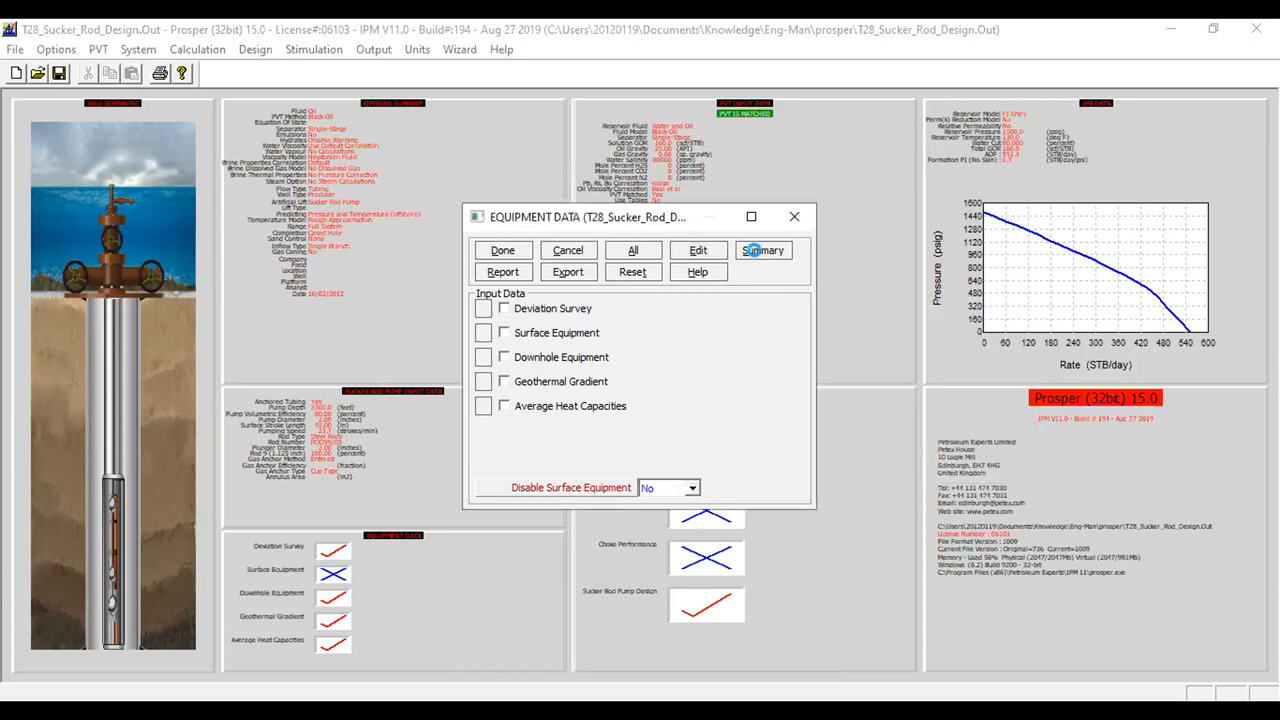
- View the downhole equipment drawing from the equipment summary, close both, and finish the equipment data
{"action": "left_click", "coordinate": [755, 251]}
{"action": "left_click", "coordinate": [470, 180]}
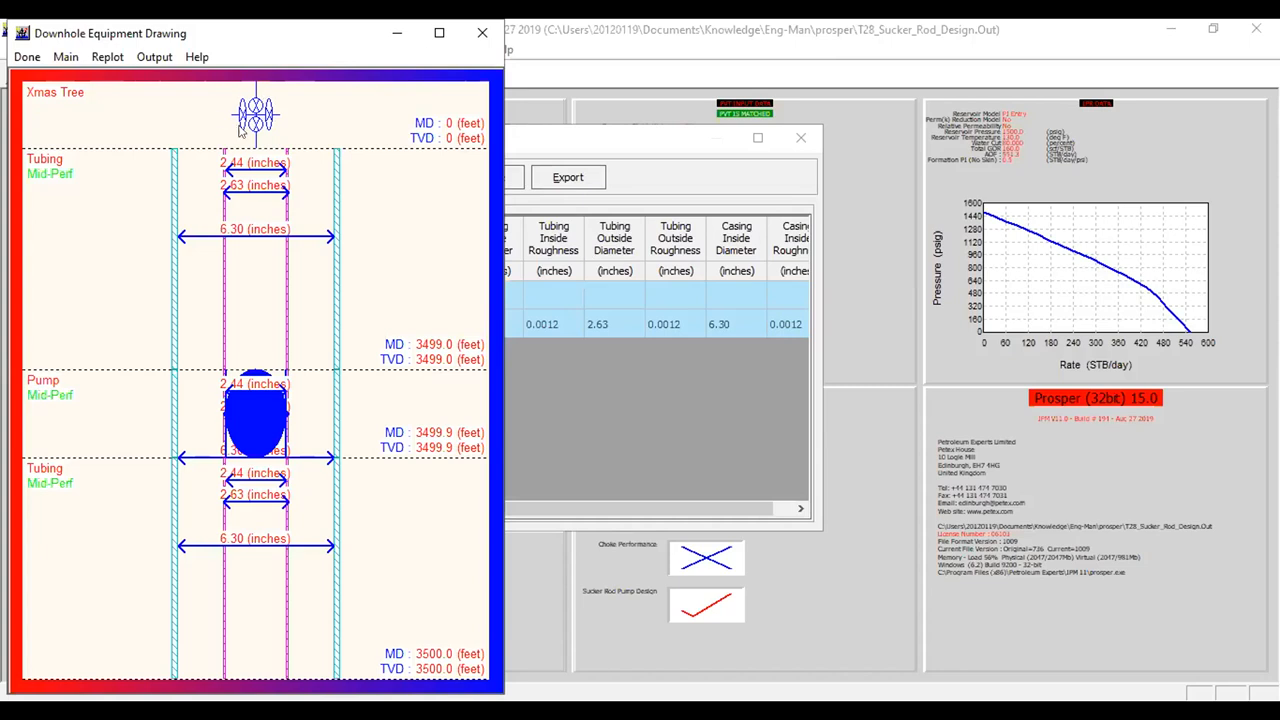
{"action": "left_click_drag", "start_coordinate": [288, 38], "coordinate": [295, 41]}
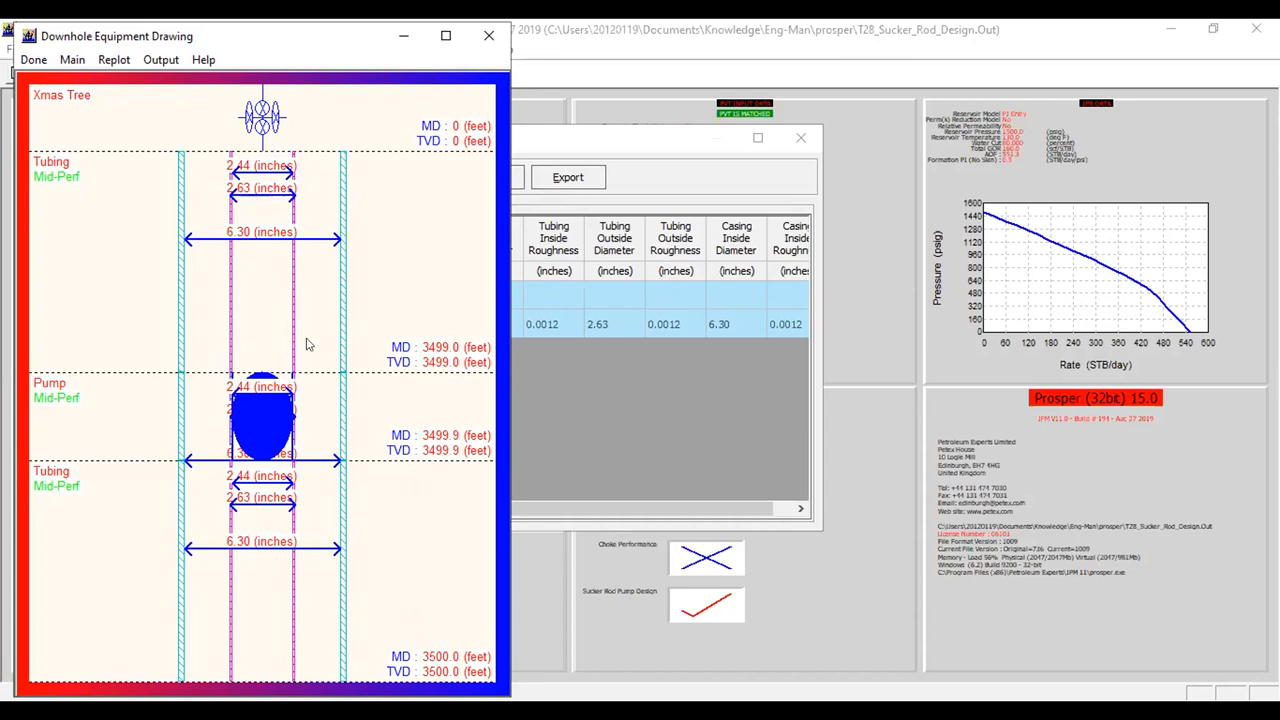
{"action": "left_click", "coordinate": [34, 60]}
{"action": "left_click", "coordinate": [93, 180]}
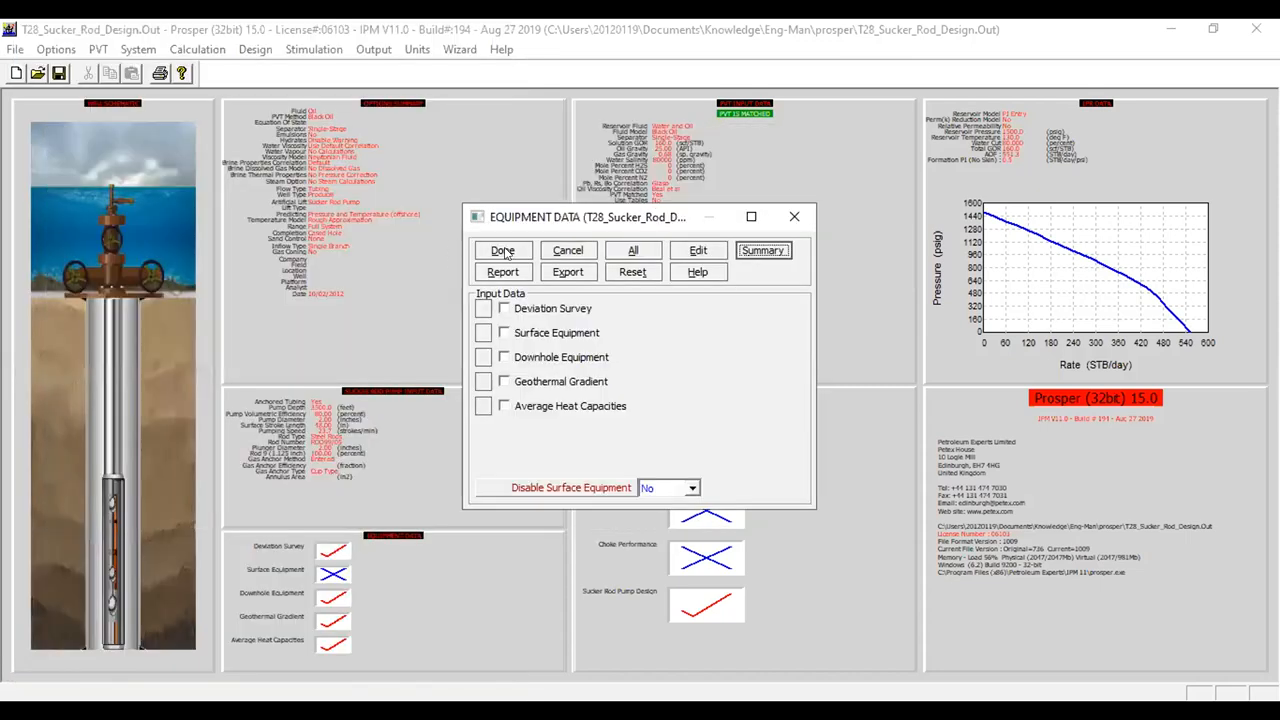
{"action": "left_click", "coordinate": [503, 251]}
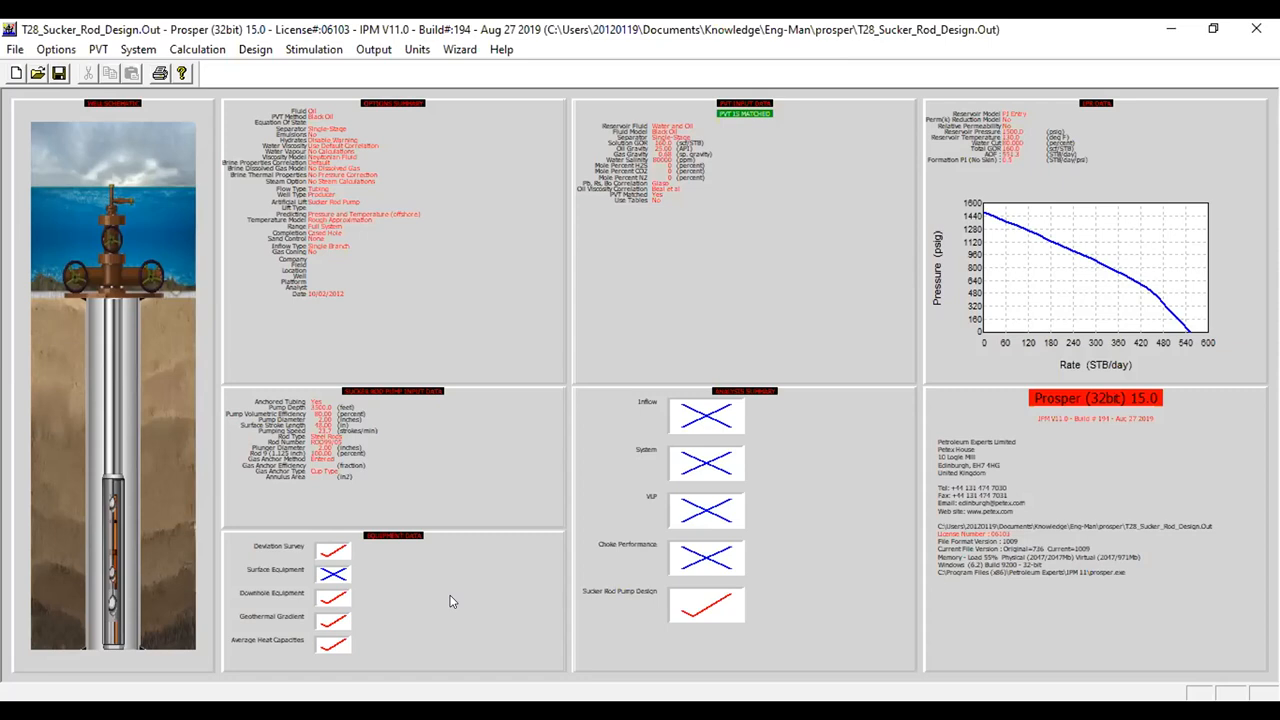
- Open the SuckerRod Pump design and reposition its window so the inputs and plots can be examined
{"action": "left_click", "coordinate": [252, 52]}
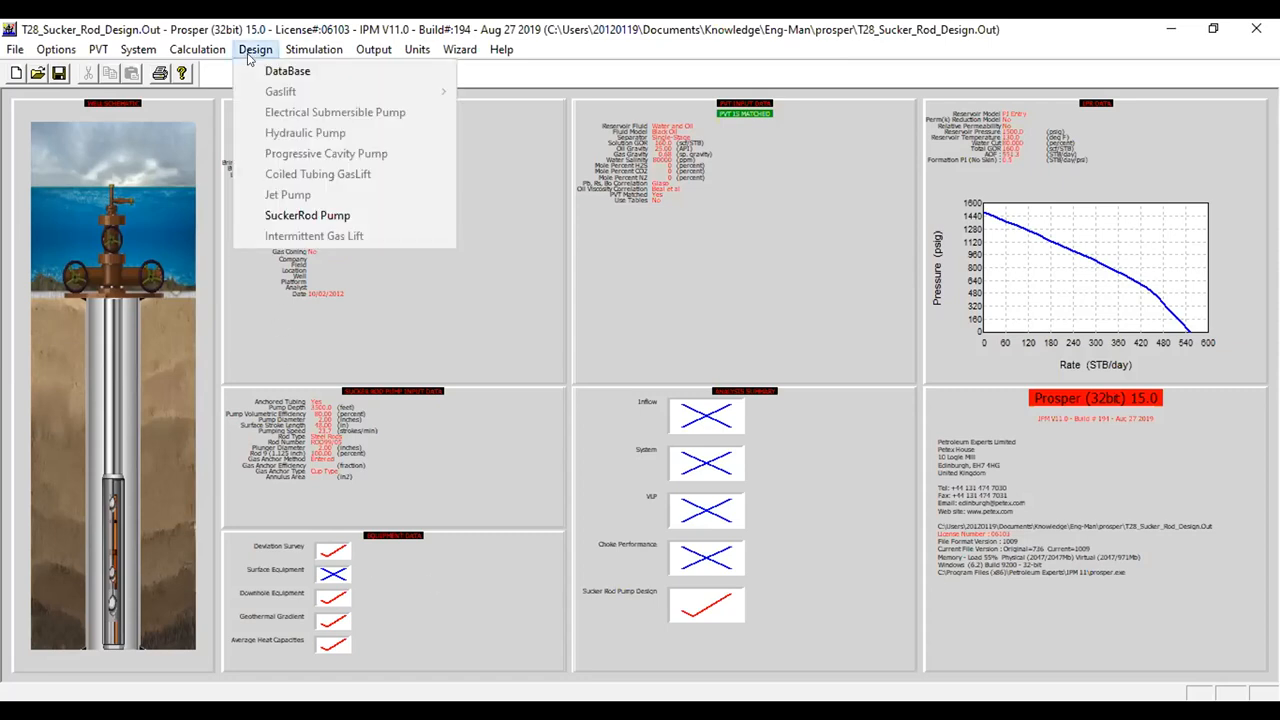
{"action": "mouse_move", "coordinate": [222, 50]}
{"action": "mouse_move", "coordinate": [314, 50]}
{"action": "left_click", "coordinate": [314, 215]}
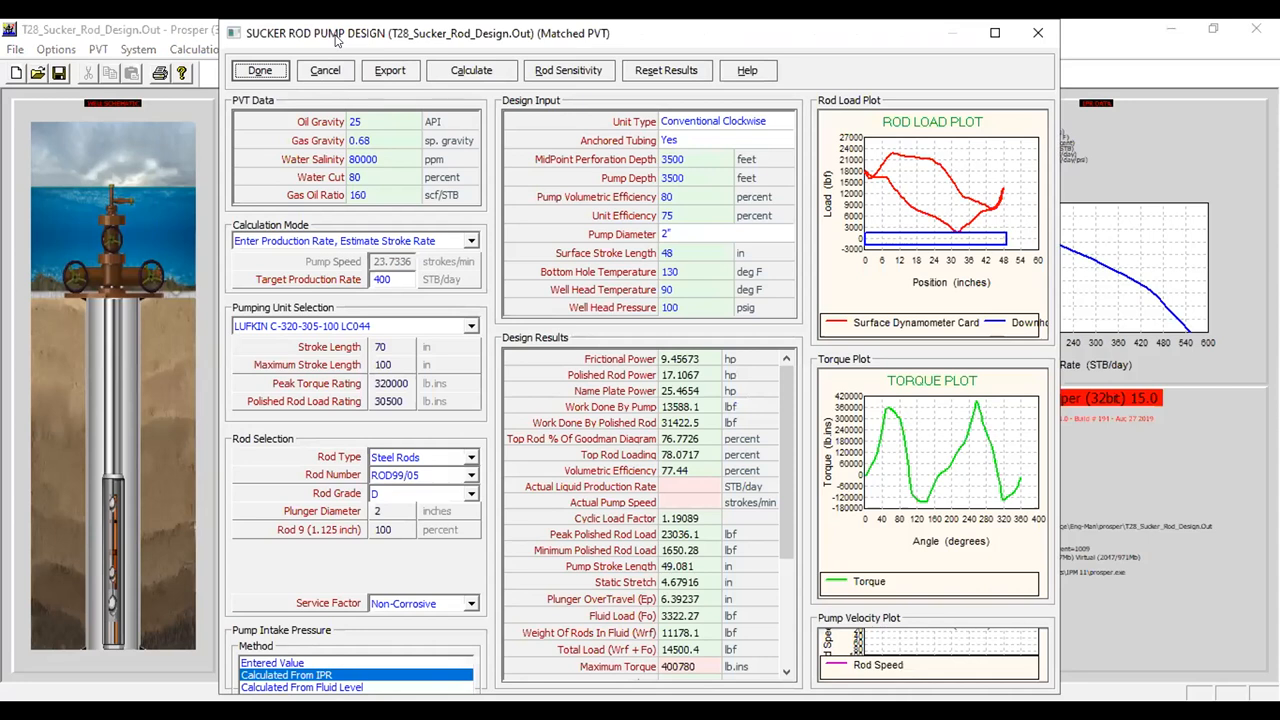
{"action": "left_click_drag", "start_coordinate": [338, 40], "coordinate": [258, 42]}
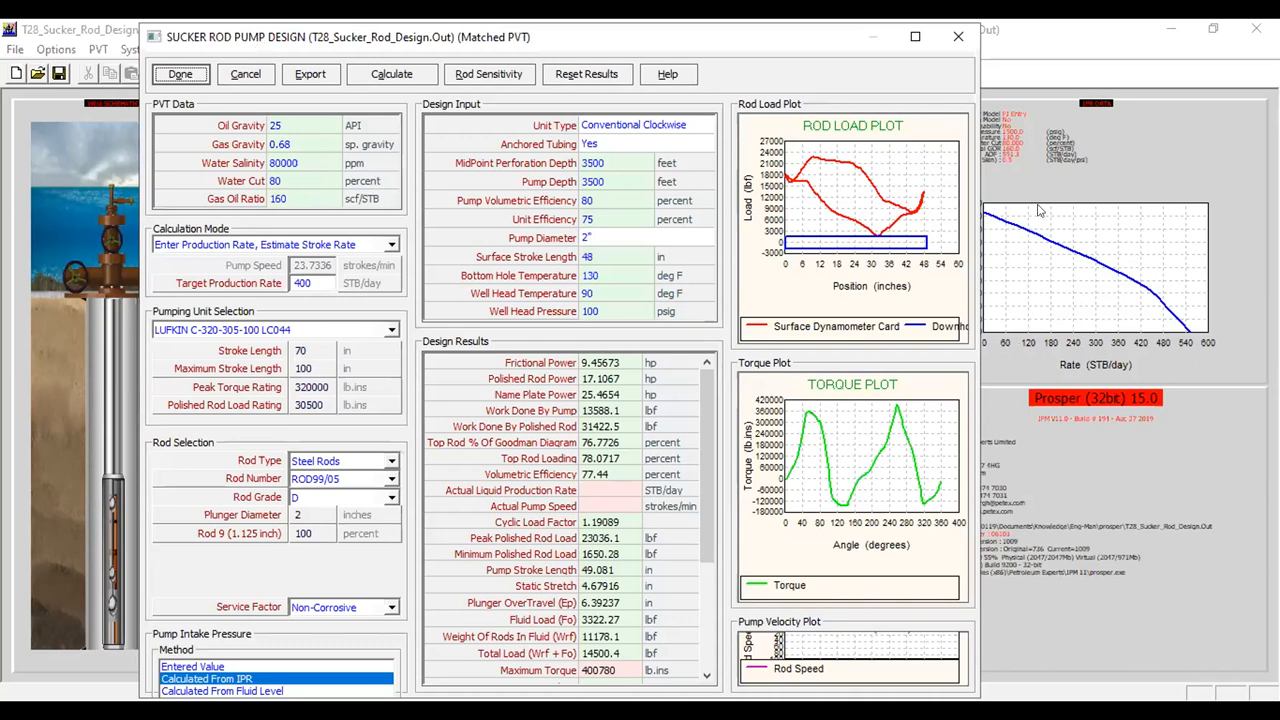
- Review the PVT data in the pump design: oil gravity, gas gravity, water salinity, water cut and gas oil ratio
{"action": "key", "text": "alt+Tab"}
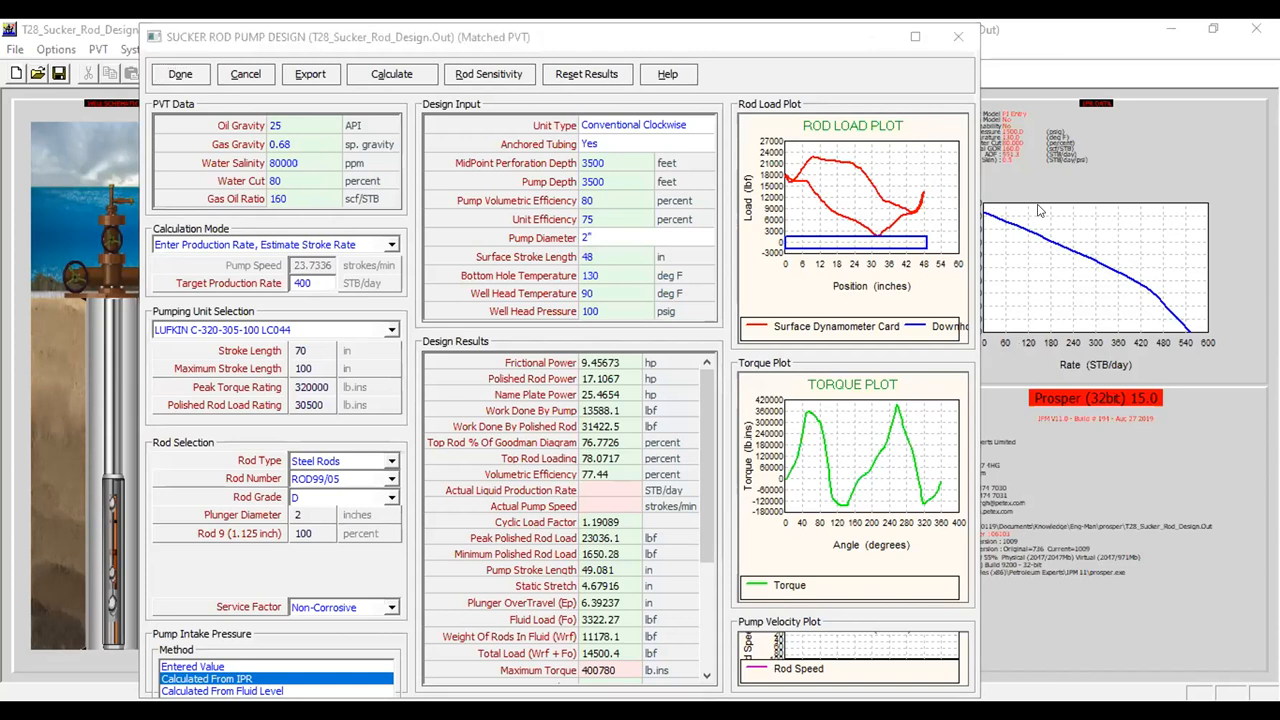
{"action": "left_click", "coordinate": [304, 126]}
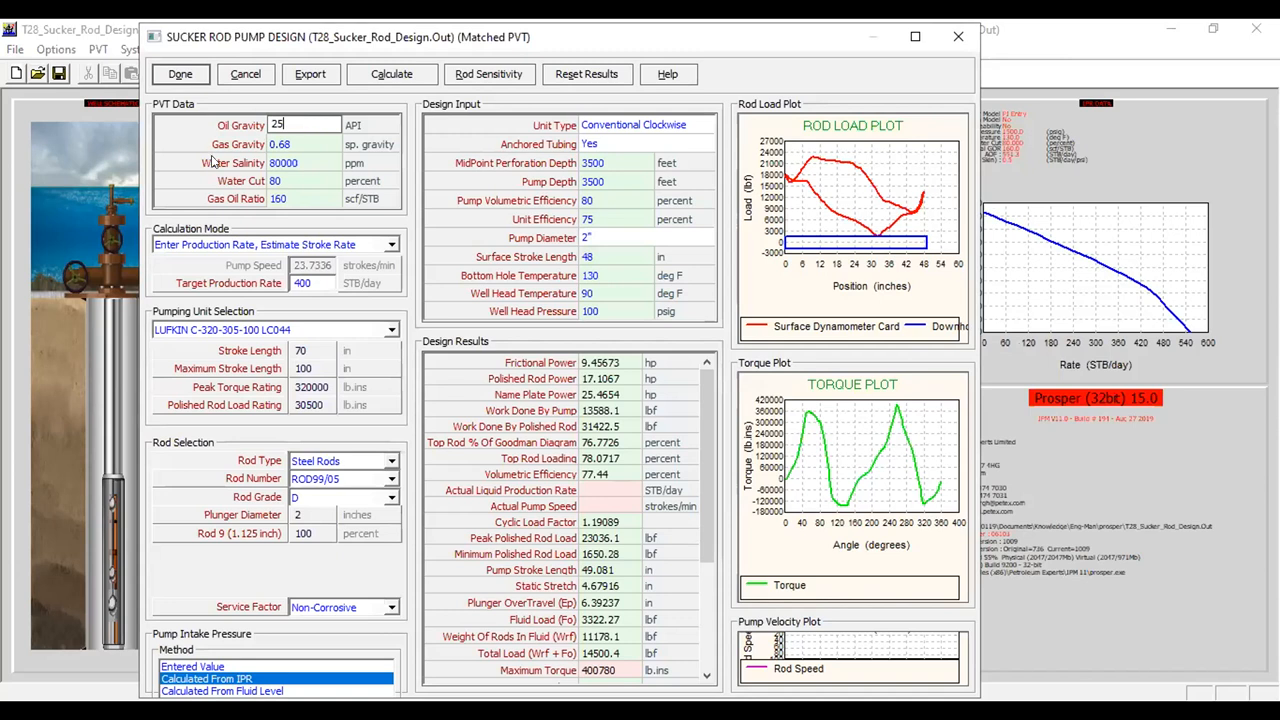
{"action": "left_click", "coordinate": [310, 146]}
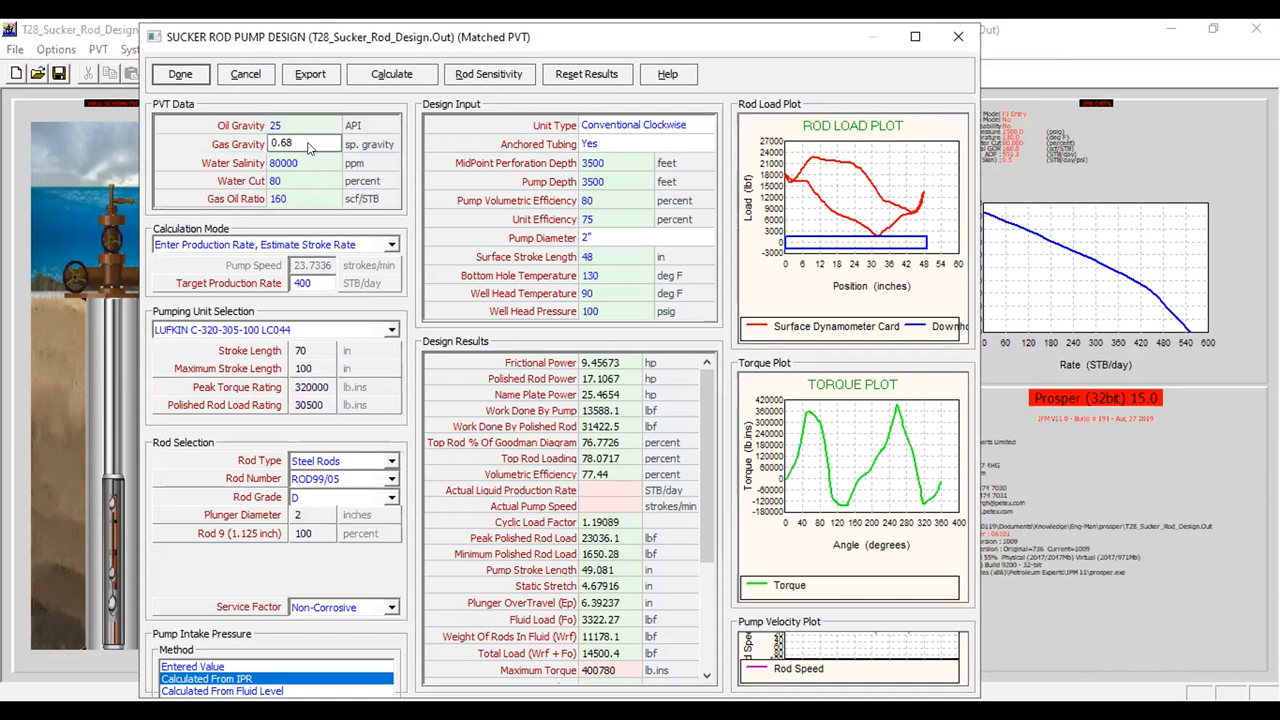
{"action": "left_click", "coordinate": [318, 164]}
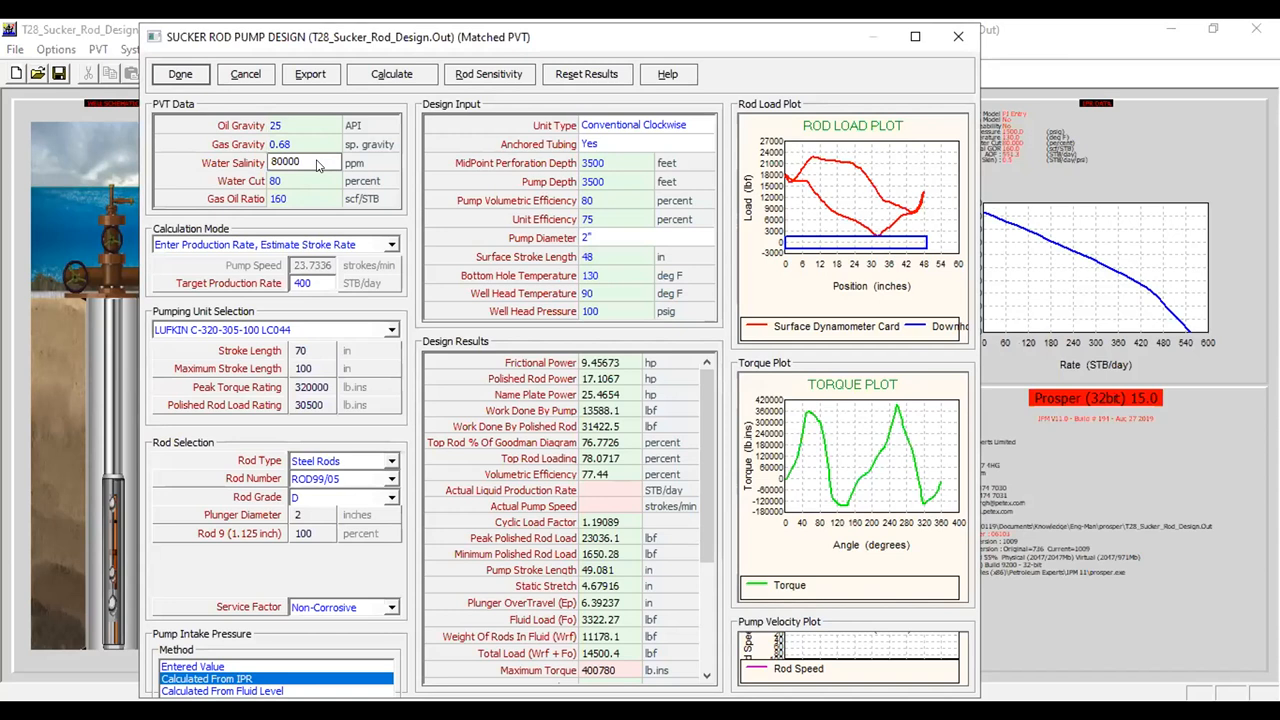
{"action": "left_click", "coordinate": [301, 184]}
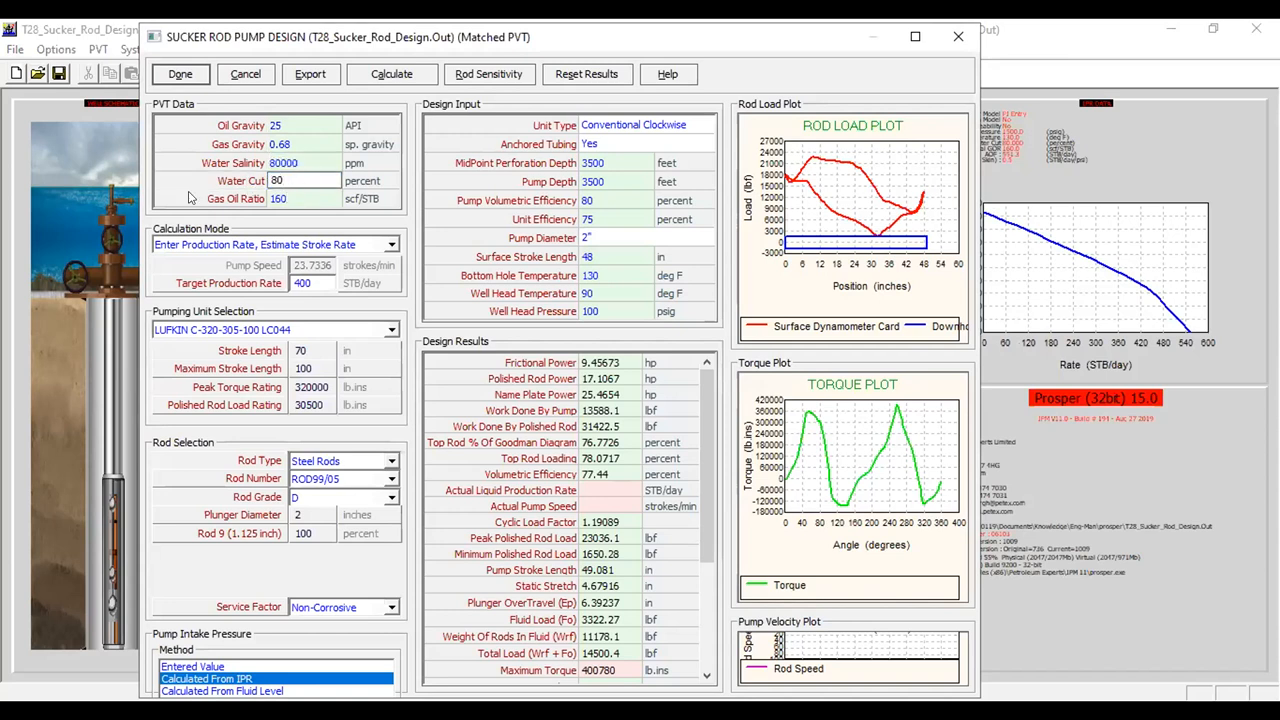
{"action": "left_click", "coordinate": [290, 198]}
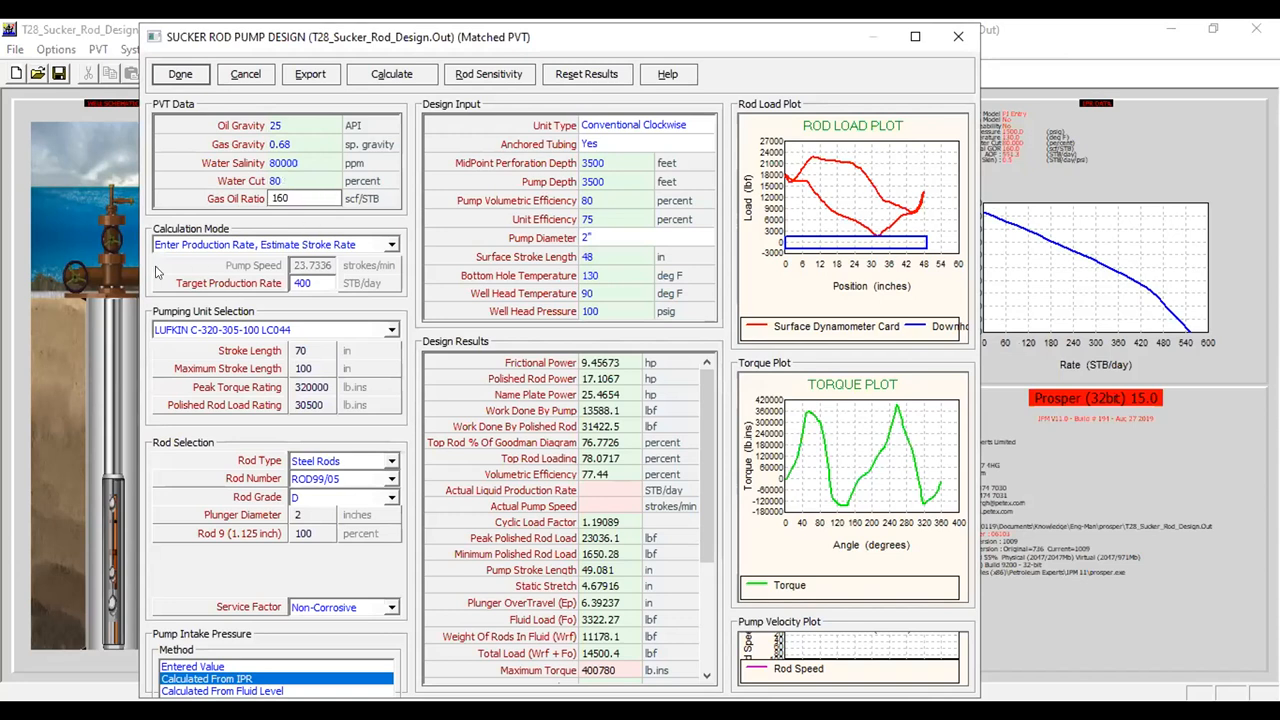
- Examine the available calculation modes and the target production rate, keeping the mode Enter Production Rate, Estimate Stroke Rate
{"action": "left_click", "coordinate": [390, 245]}
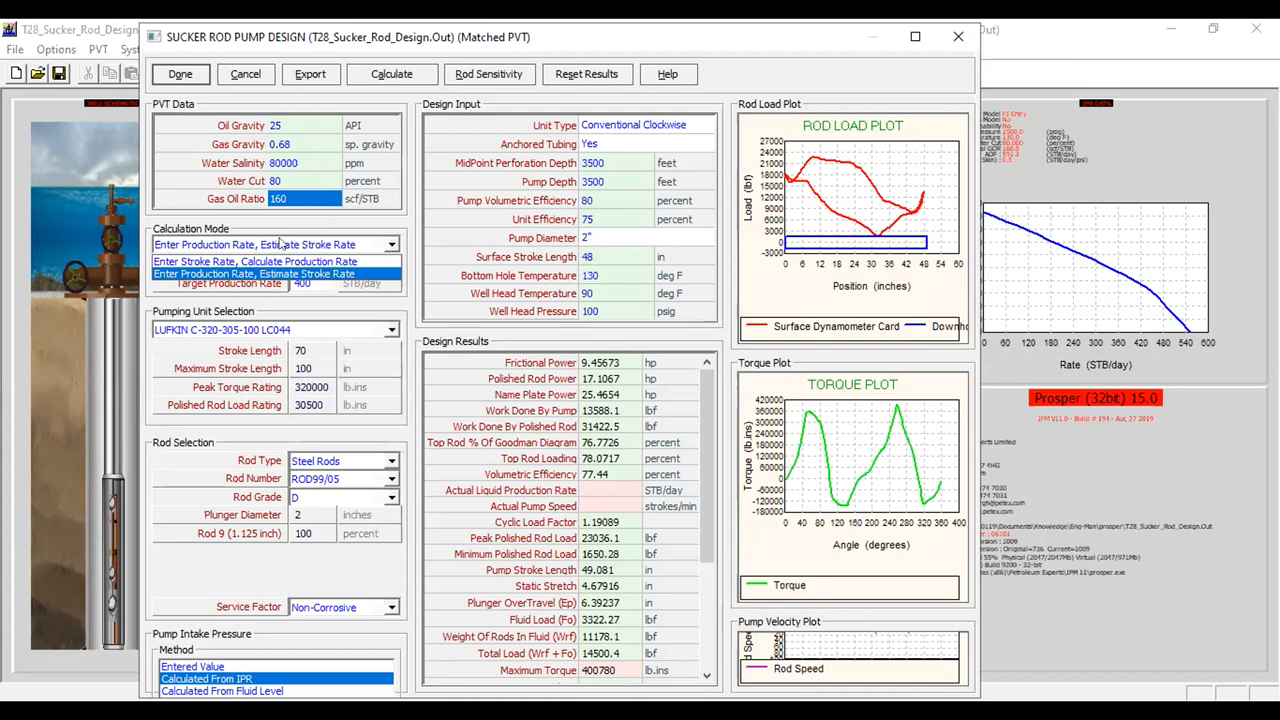
{"action": "left_click", "coordinate": [159, 294]}
{"action": "left_click", "coordinate": [187, 245]}
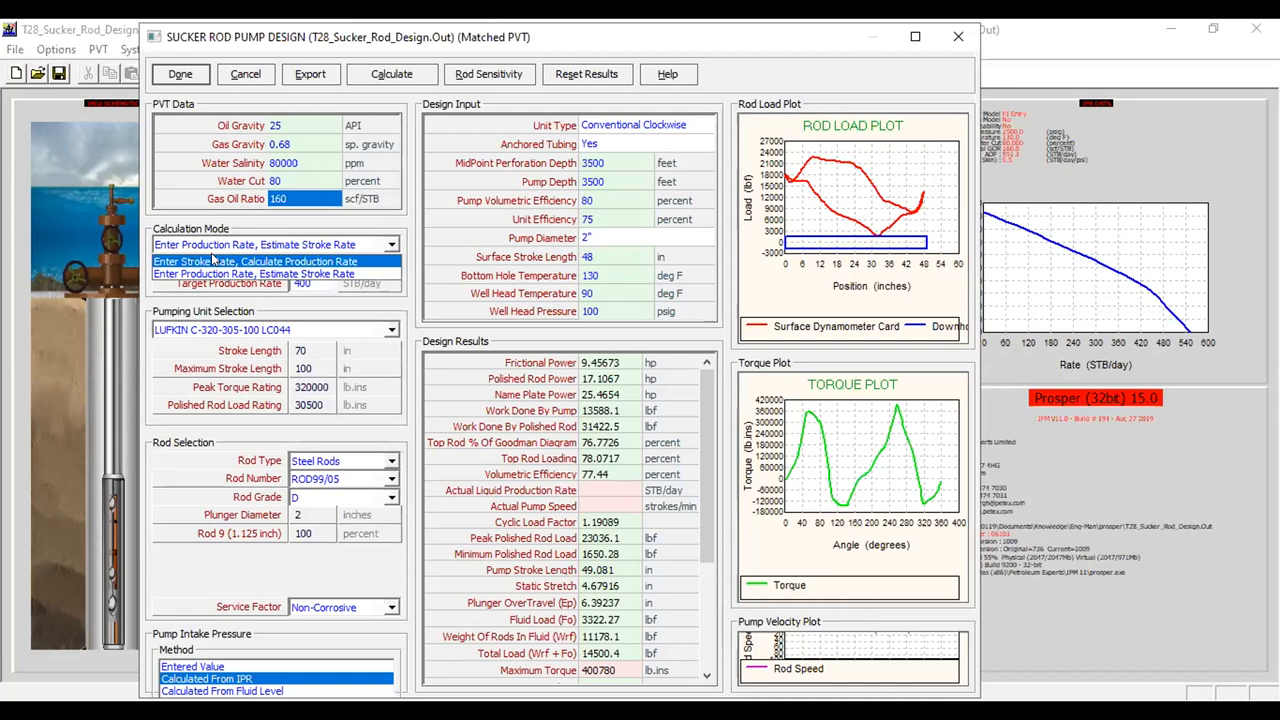
{"action": "left_click", "coordinate": [213, 246]}
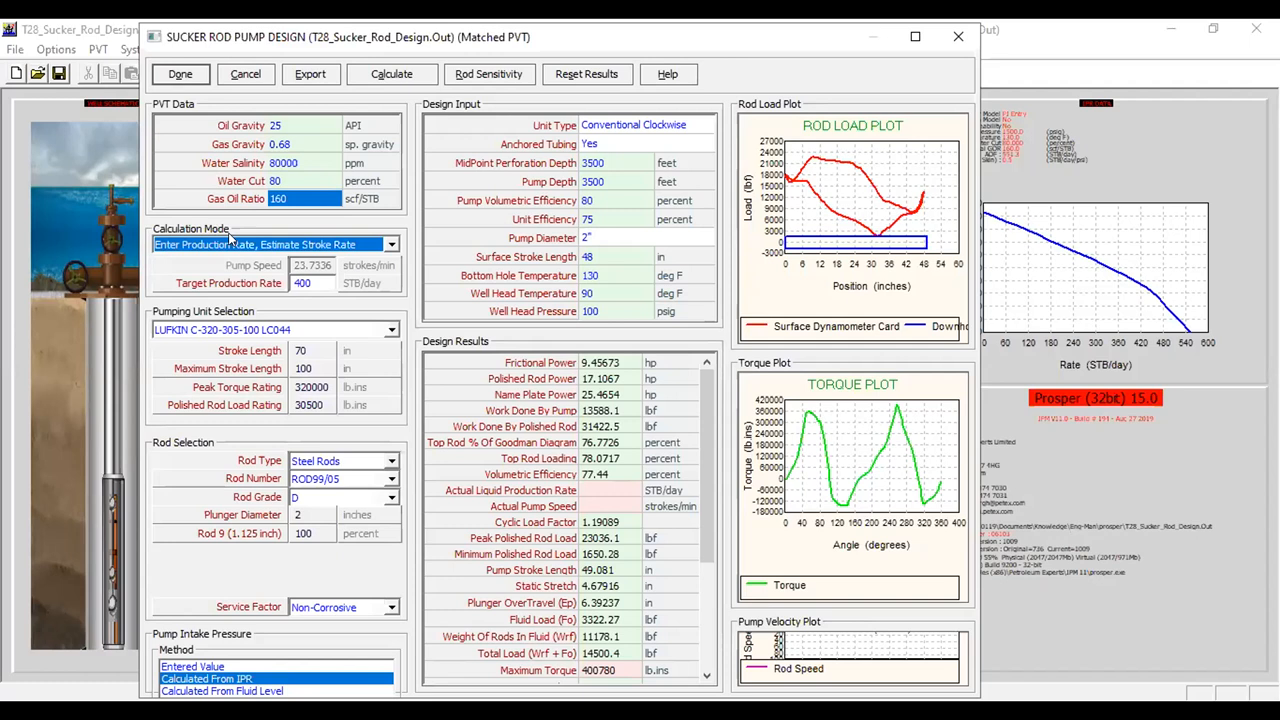
{"action": "double_click", "coordinate": [300, 283]}
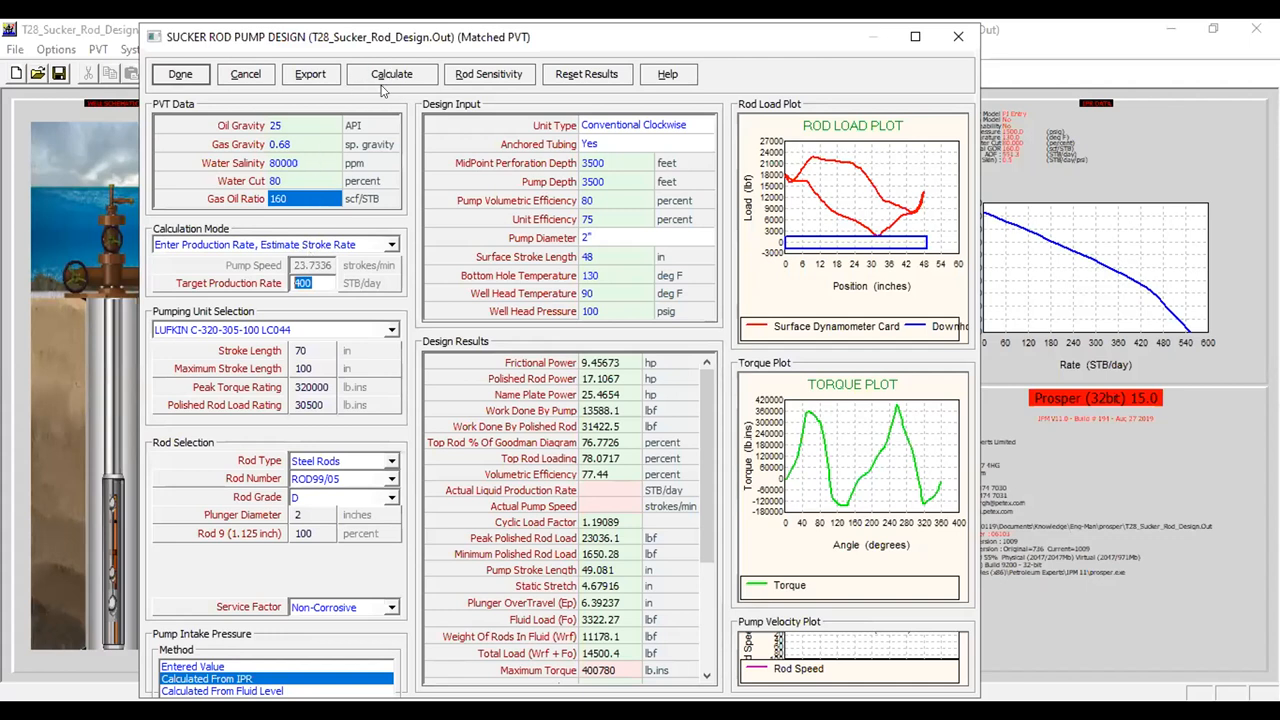
- Look through the available pumping units, rod types and rod numbers, keeping LUFKIN C-320-305-100 LC044, Steel Rods and ROD99/05
{"action": "left_click", "coordinate": [391, 332]}
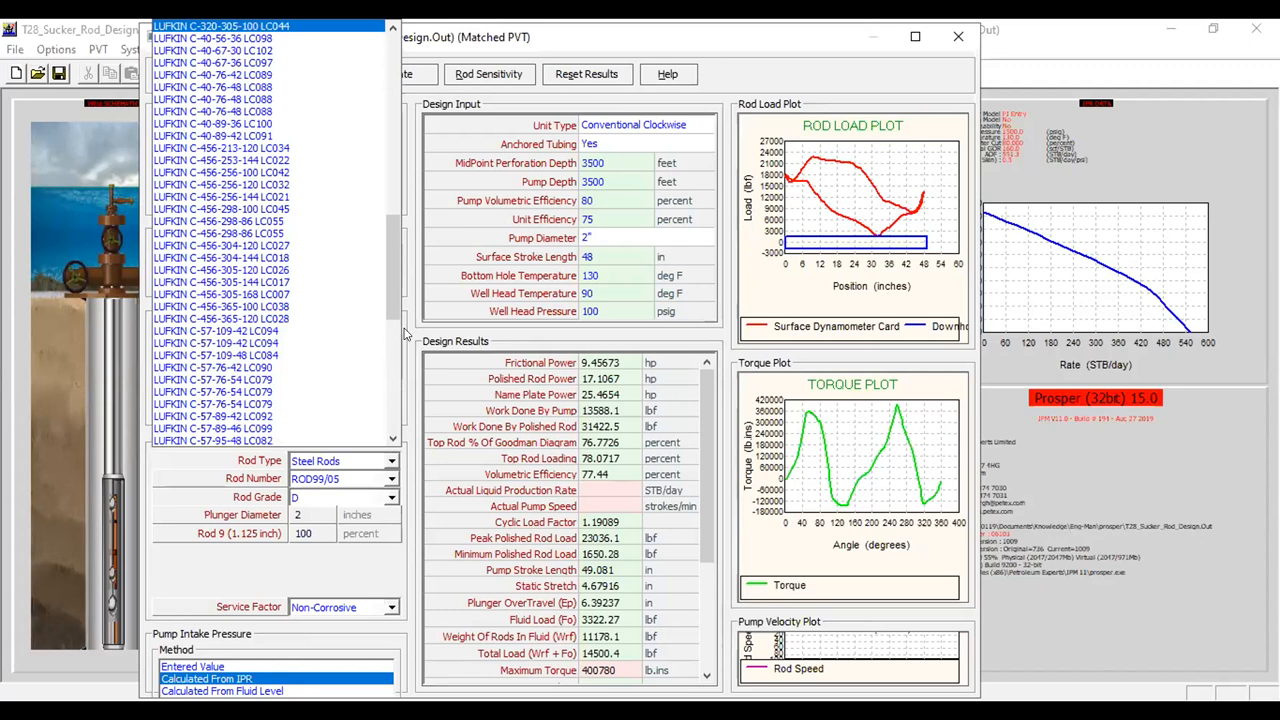
{"action": "left_click", "coordinate": [174, 558]}
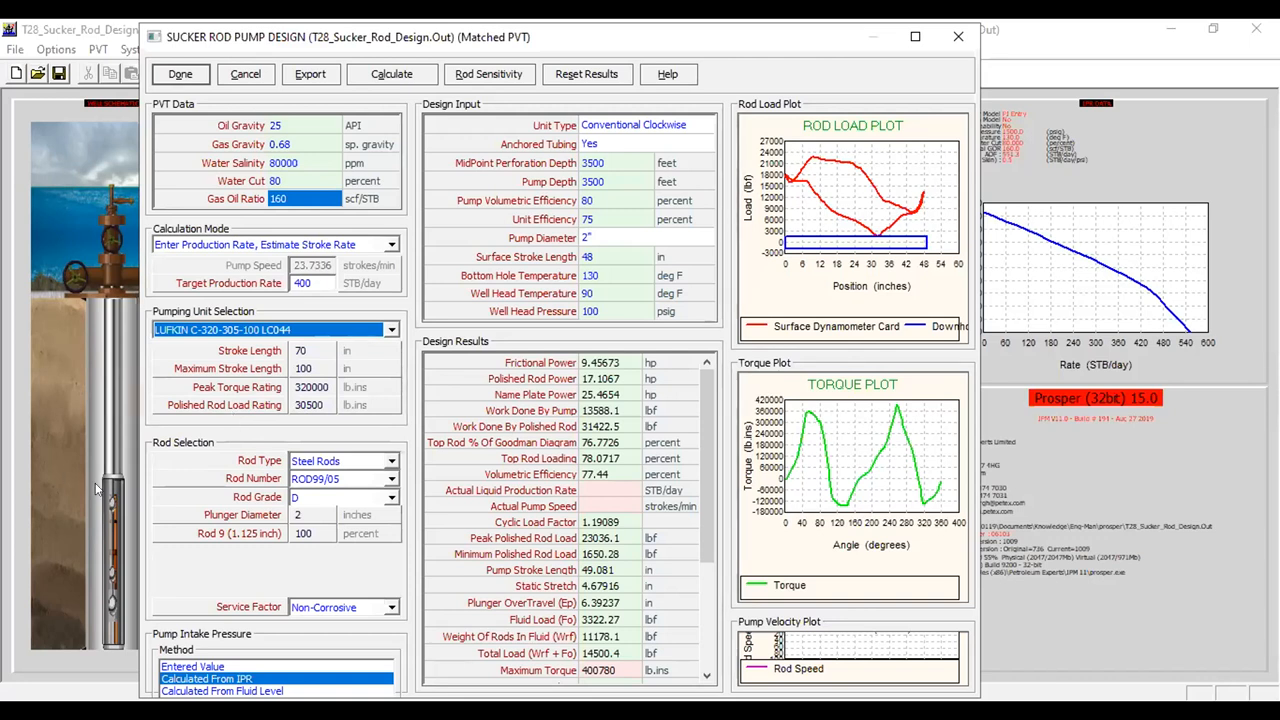
{"action": "left_click", "coordinate": [393, 462]}
{"action": "left_click", "coordinate": [393, 462]}
{"action": "left_click", "coordinate": [393, 462]}
{"action": "left_click", "coordinate": [393, 462]}
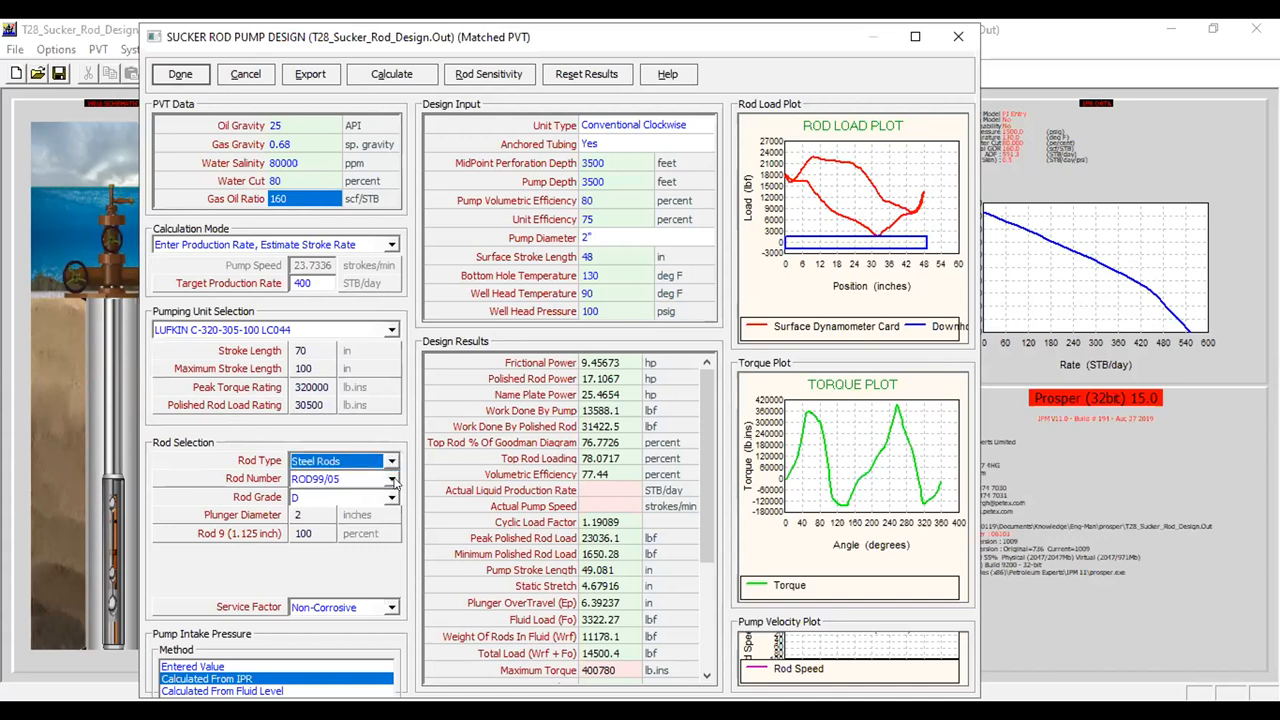
{"action": "left_click", "coordinate": [392, 480]}
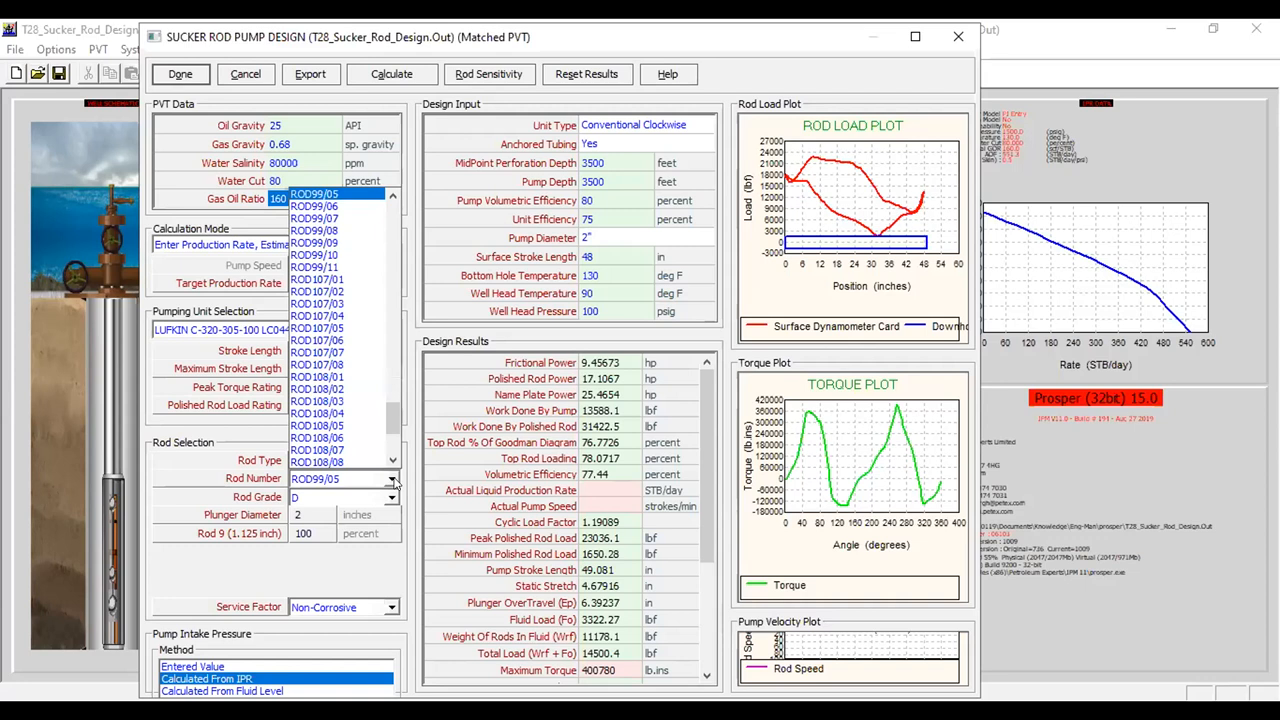
{"action": "left_click", "coordinate": [215, 481]}
- Choose rod grade D and the Non-Corrosive service factor for the rod string
{"action": "left_click", "coordinate": [392, 497]}
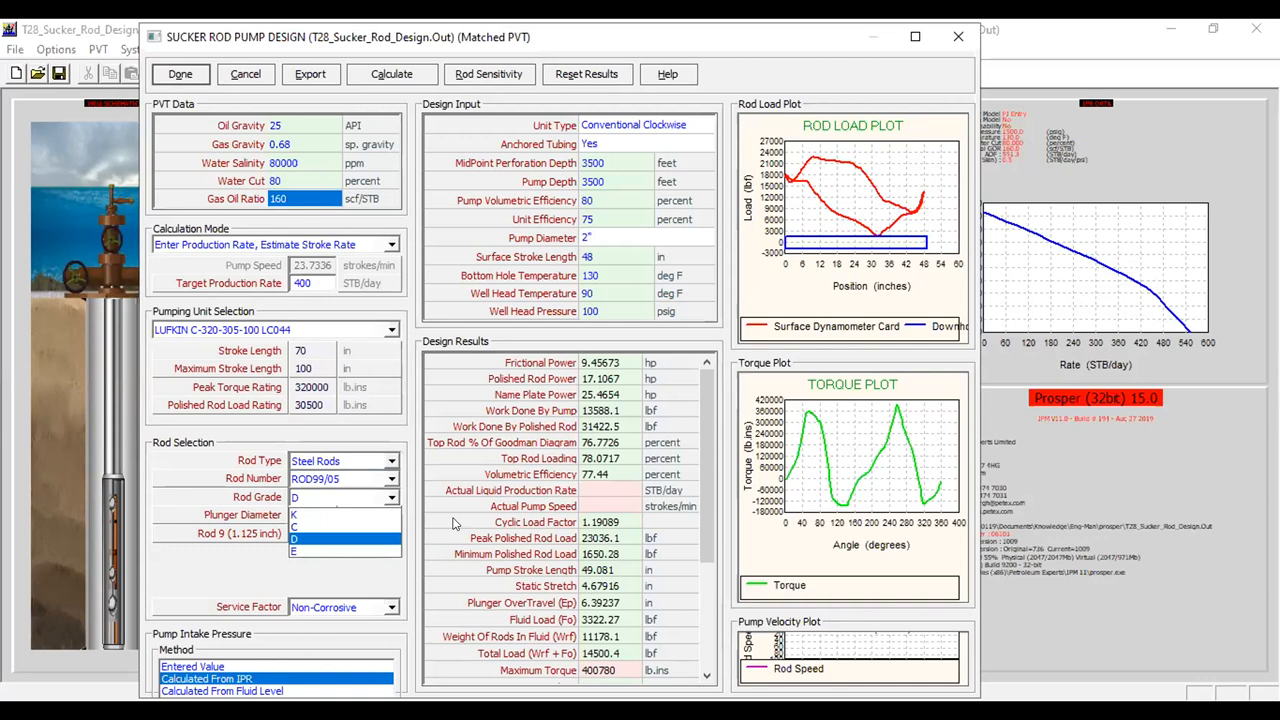
{"action": "left_click", "coordinate": [302, 538]}
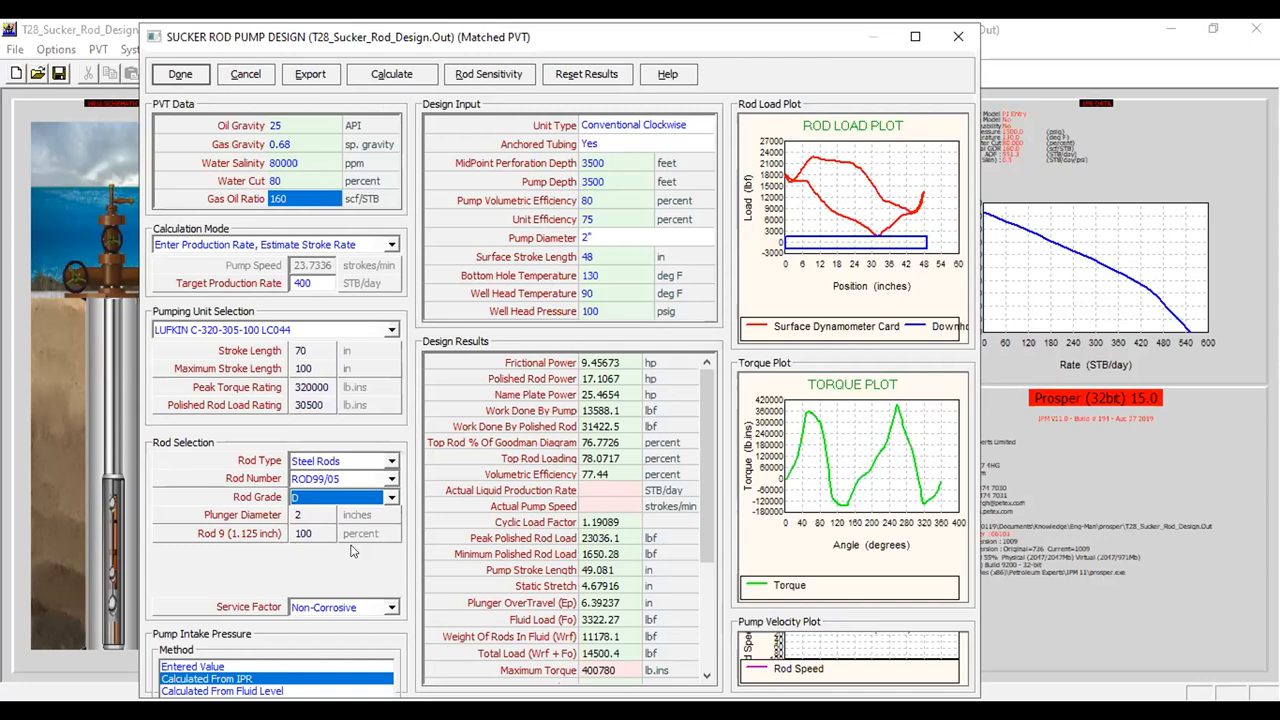
{"action": "left_click", "coordinate": [392, 608]}
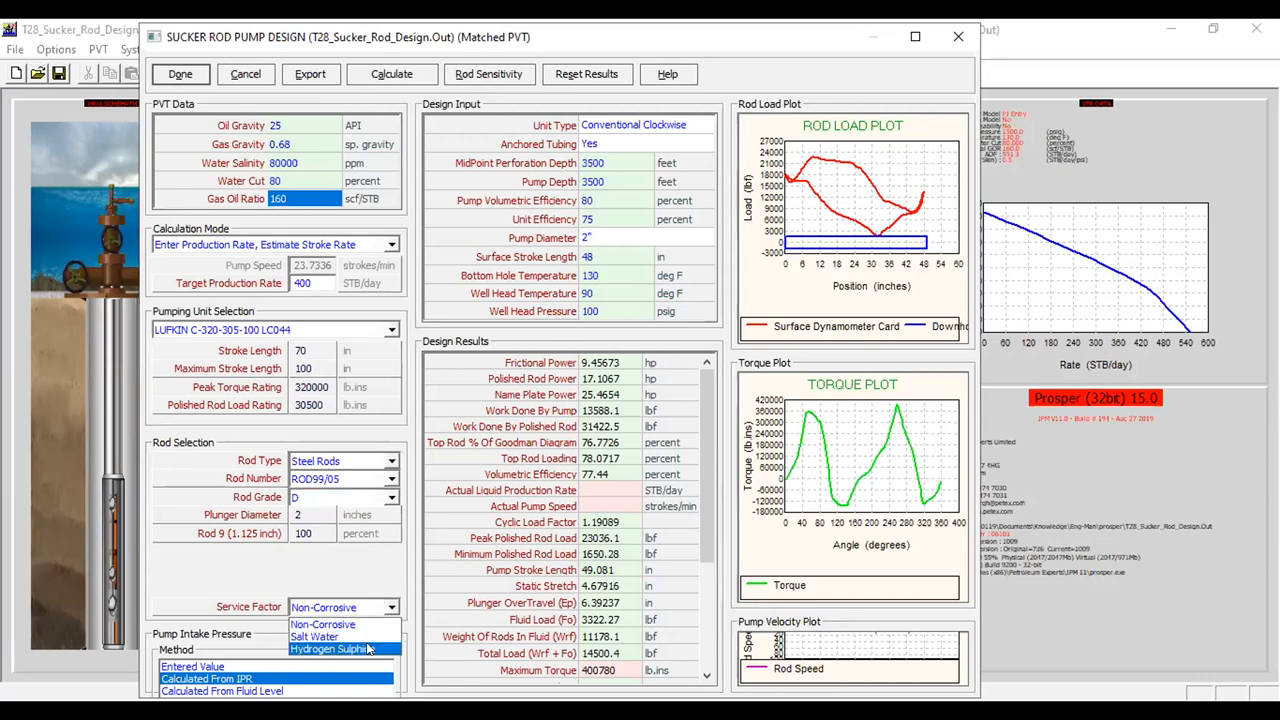
{"action": "left_click", "coordinate": [350, 625]}
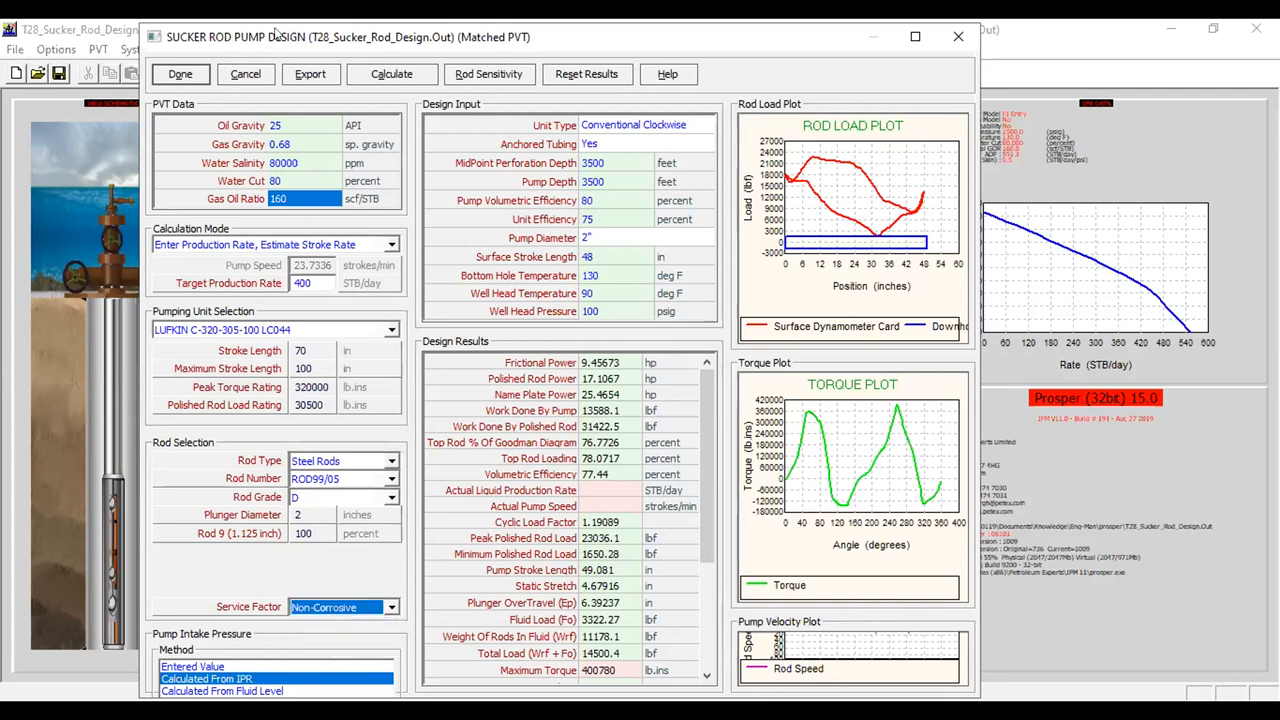
- Reposition the design window and select Calculated From IPR as the pump intake pressure method
{"action": "left_click_drag", "start_coordinate": [275, 33], "coordinate": [293, 31]}
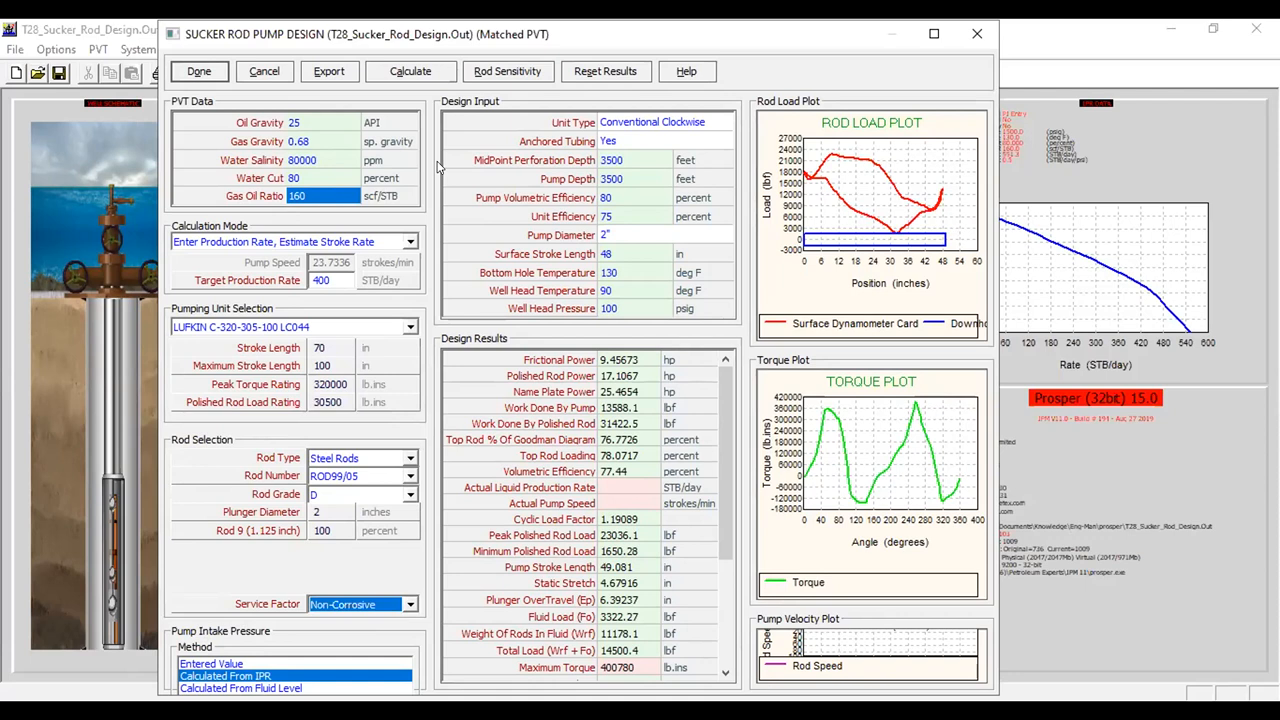
{"action": "left_click", "coordinate": [246, 678]}
{"action": "left_click", "coordinate": [246, 678]}
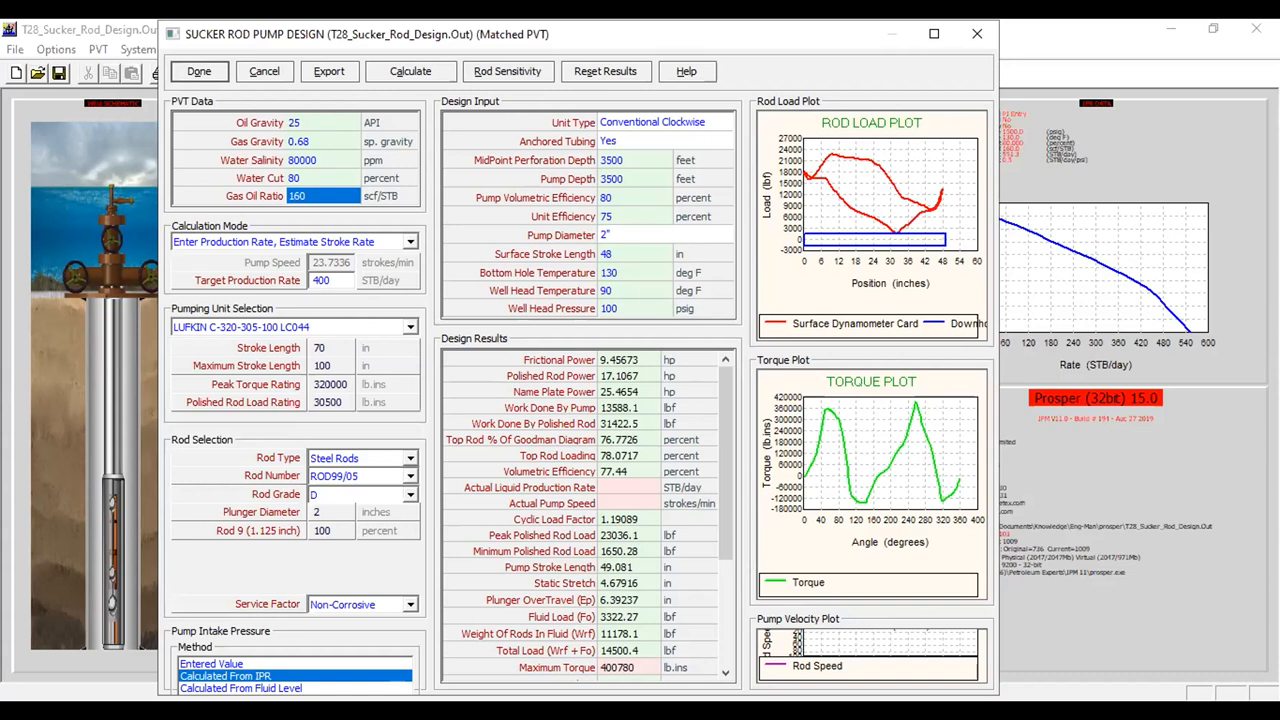
- Examine the pumping unit type options and the anchored tubing setting in the design input, keeping Conventional Clockwise and Yes
{"action": "left_click", "coordinate": [612, 162]}
{"action": "left_click", "coordinate": [648, 361]}
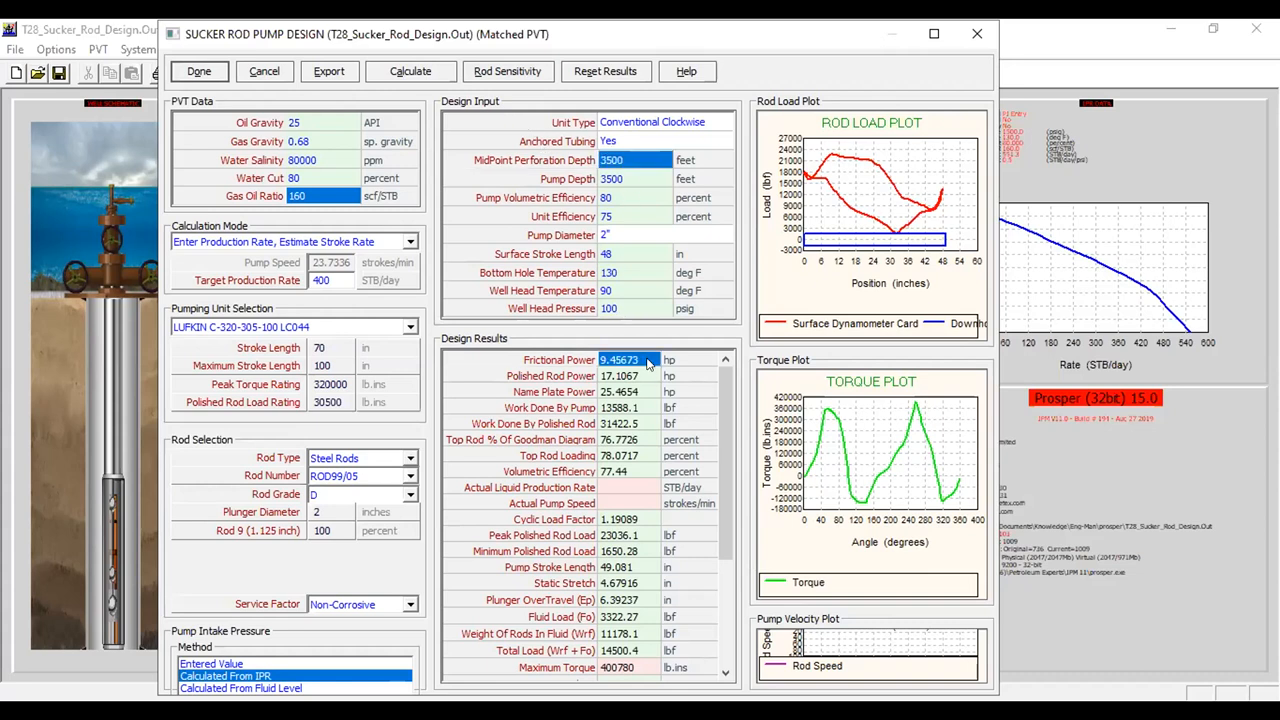
{"action": "left_click", "coordinate": [652, 122]}
{"action": "left_click", "coordinate": [721, 122]}
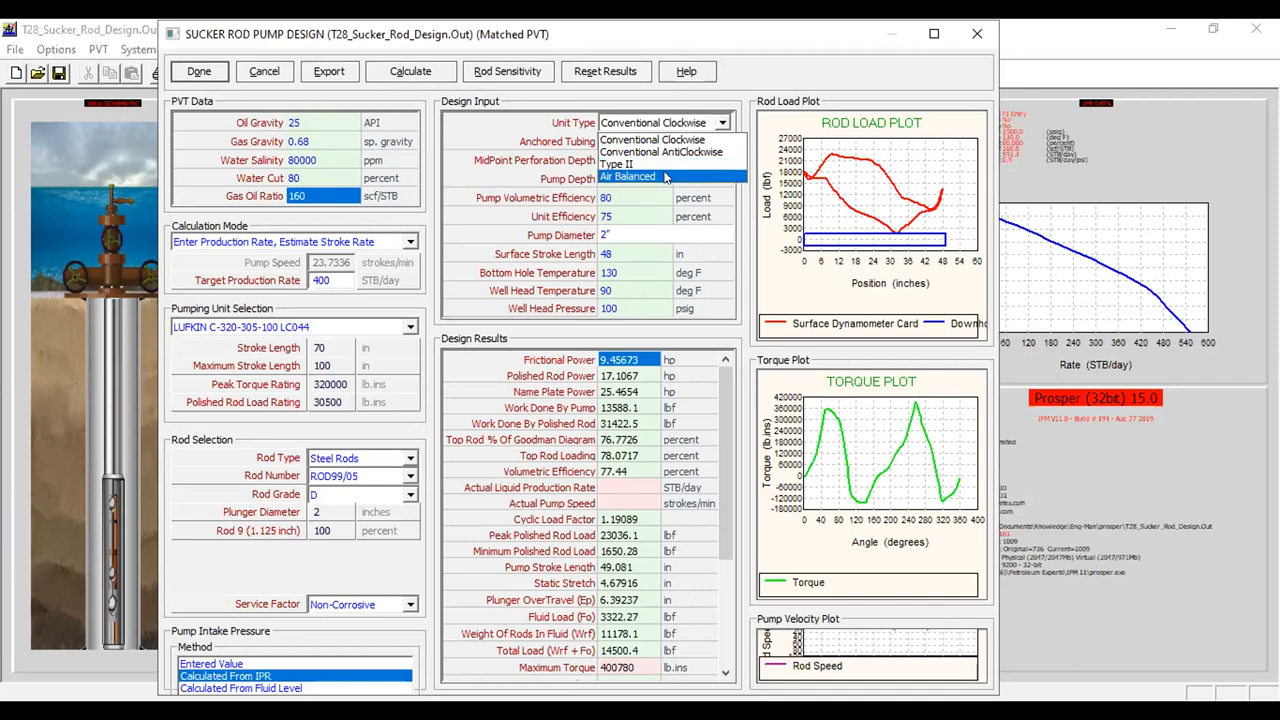
{"action": "left_click", "coordinate": [477, 126]}
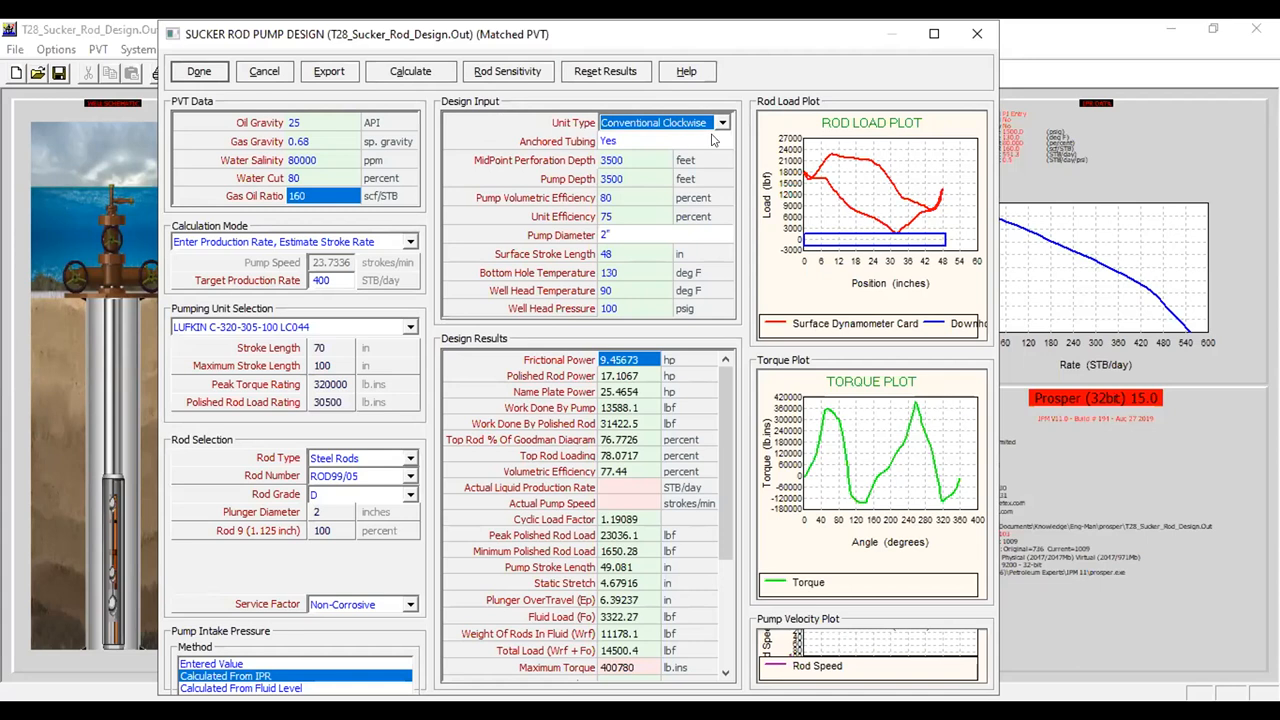
{"action": "left_click", "coordinate": [640, 147]}
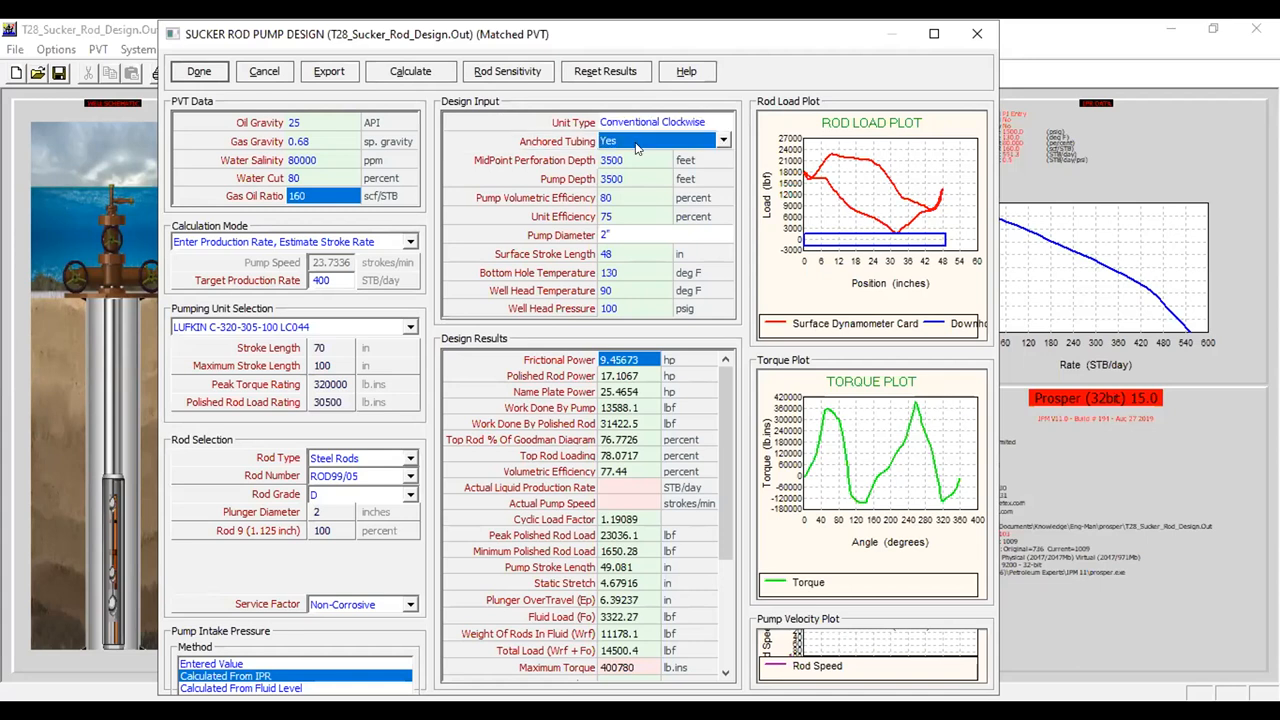
{"action": "left_click", "coordinate": [663, 147]}
{"action": "left_click", "coordinate": [660, 156]}
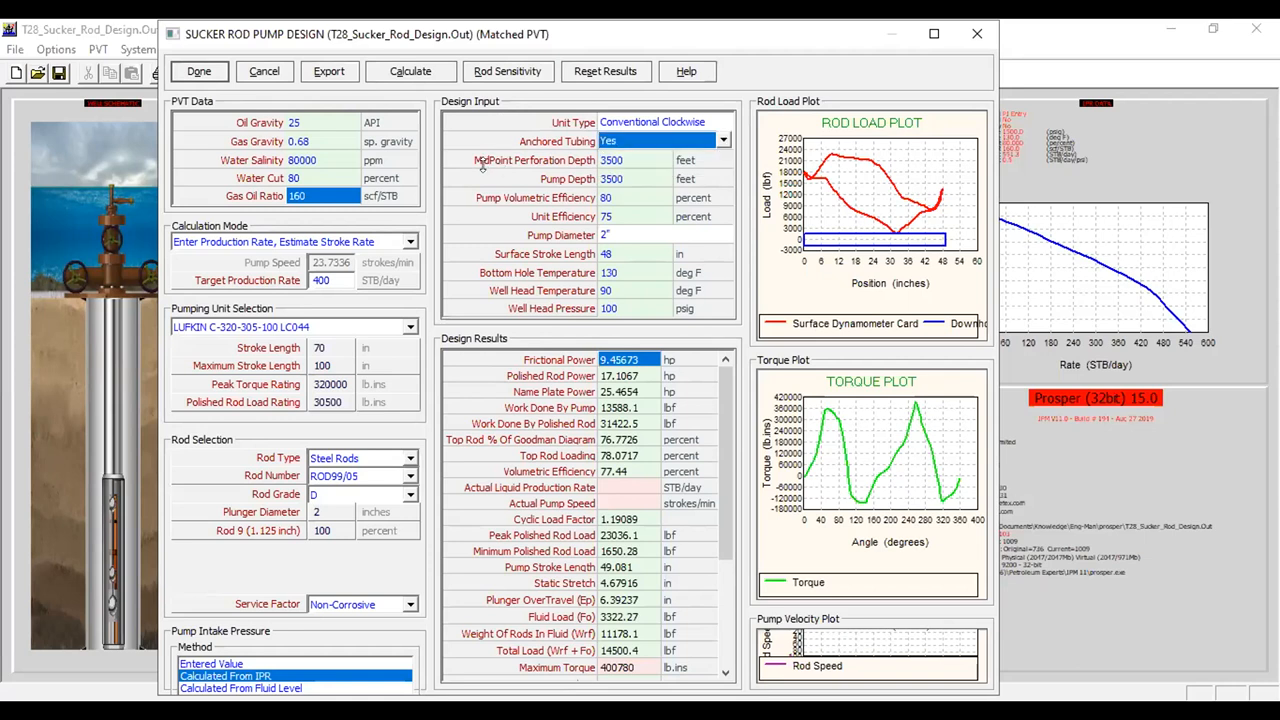
- Review the midpoint perforation depth, pump depth, pump volumetric efficiency and unit efficiency in the design input
{"action": "left_click", "coordinate": [655, 160]}
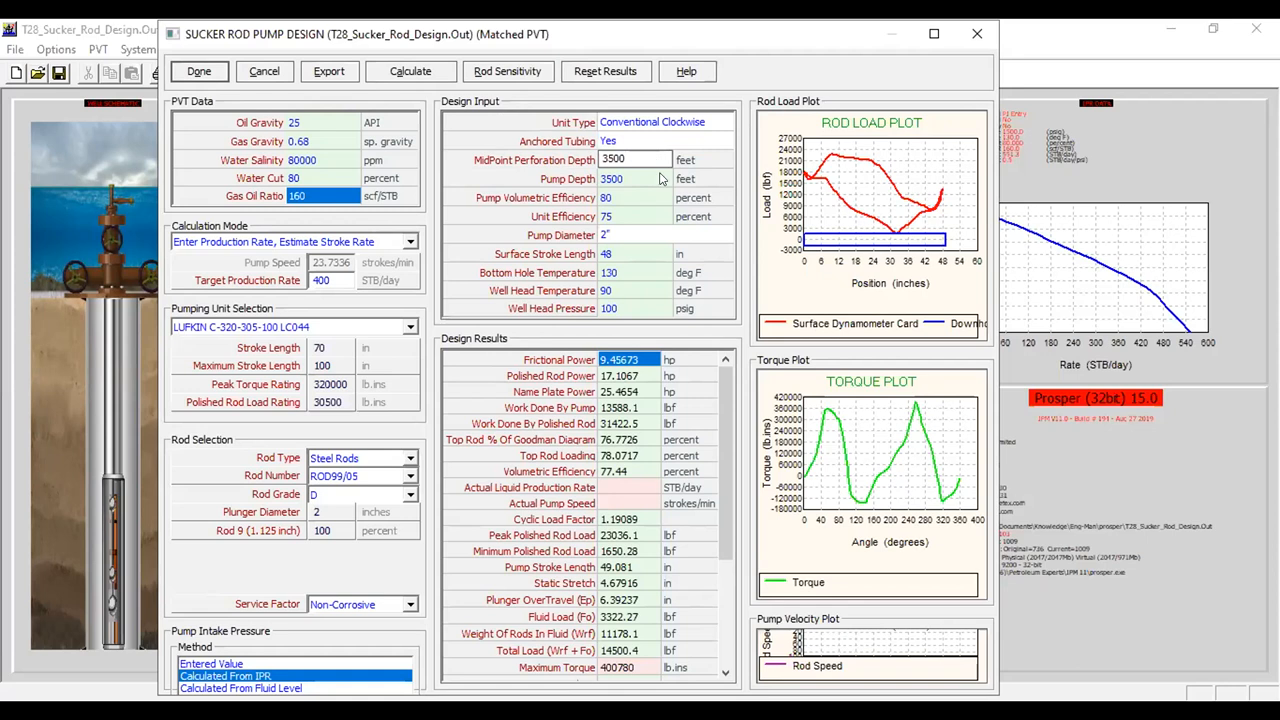
{"action": "left_click", "coordinate": [660, 178]}
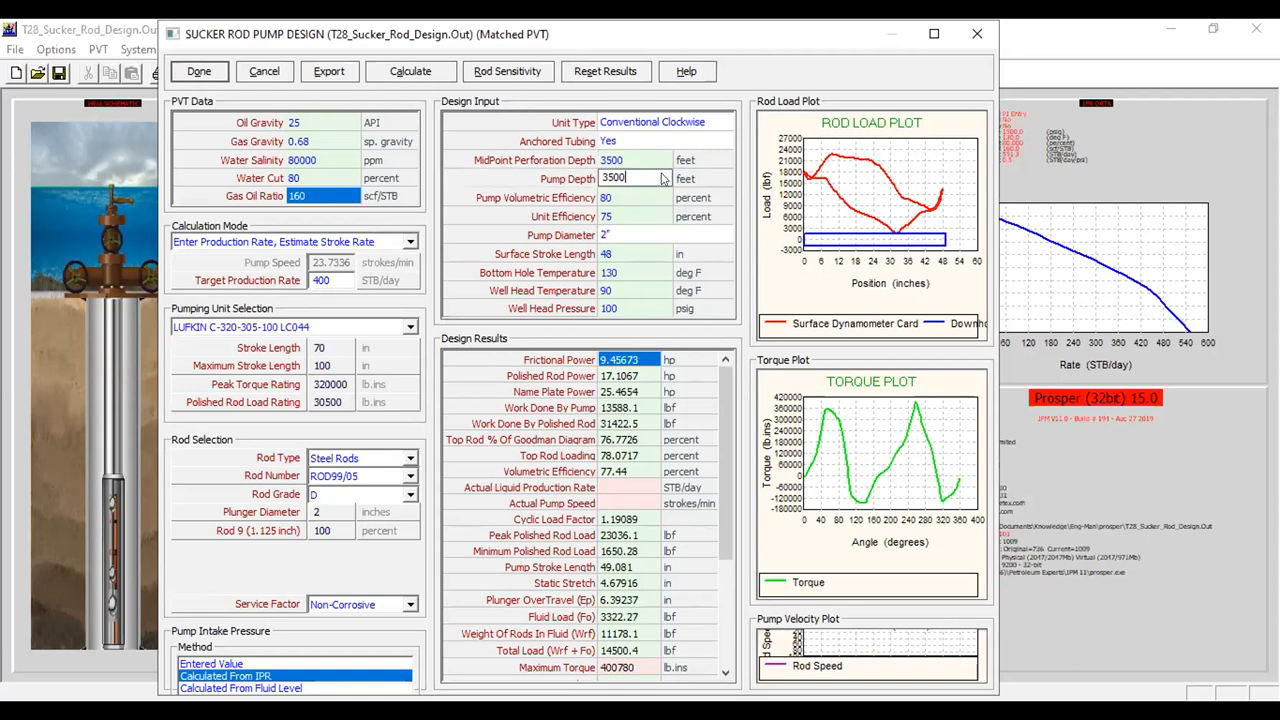
{"action": "left_click", "coordinate": [627, 198]}
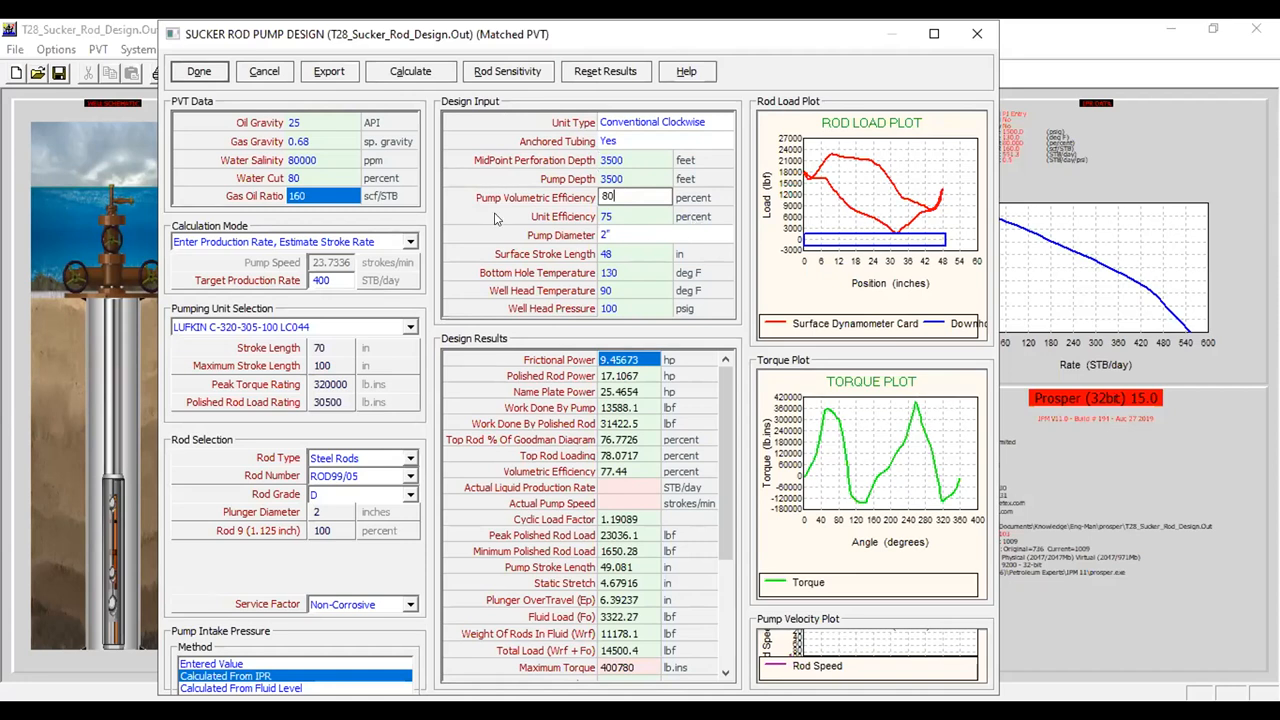
{"action": "left_click", "coordinate": [499, 217]}
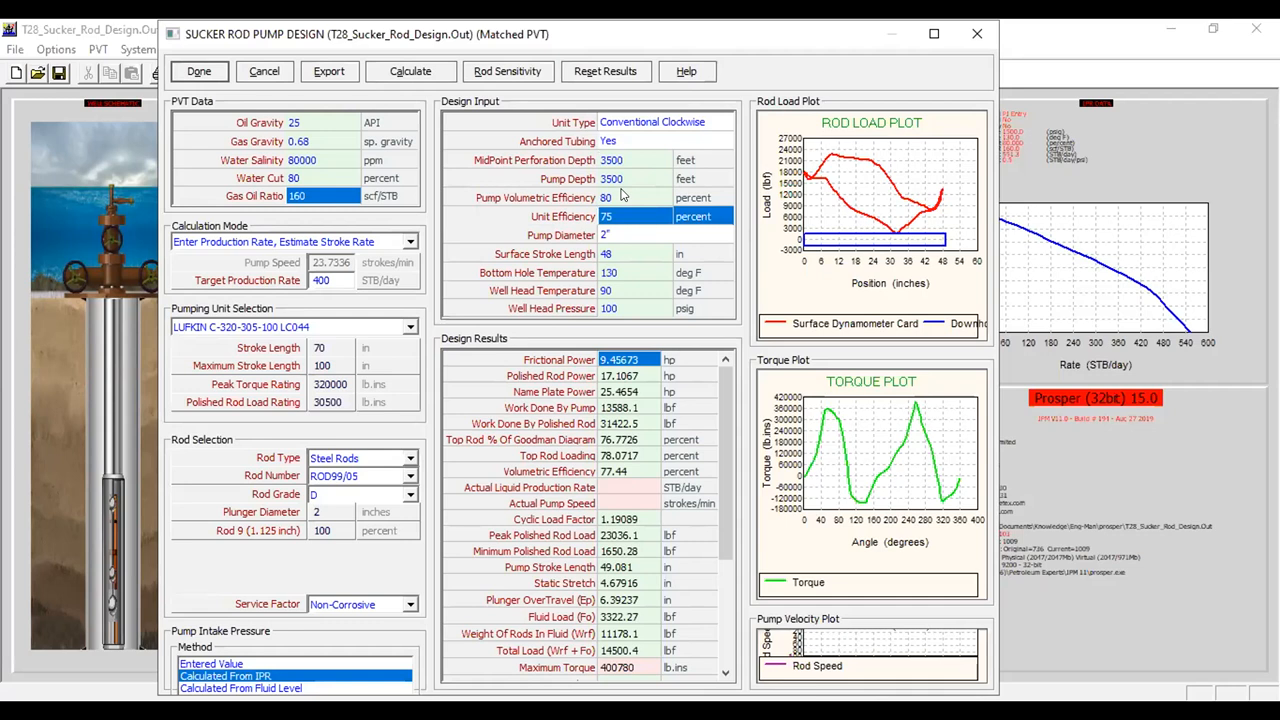
{"action": "left_click", "coordinate": [638, 217]}
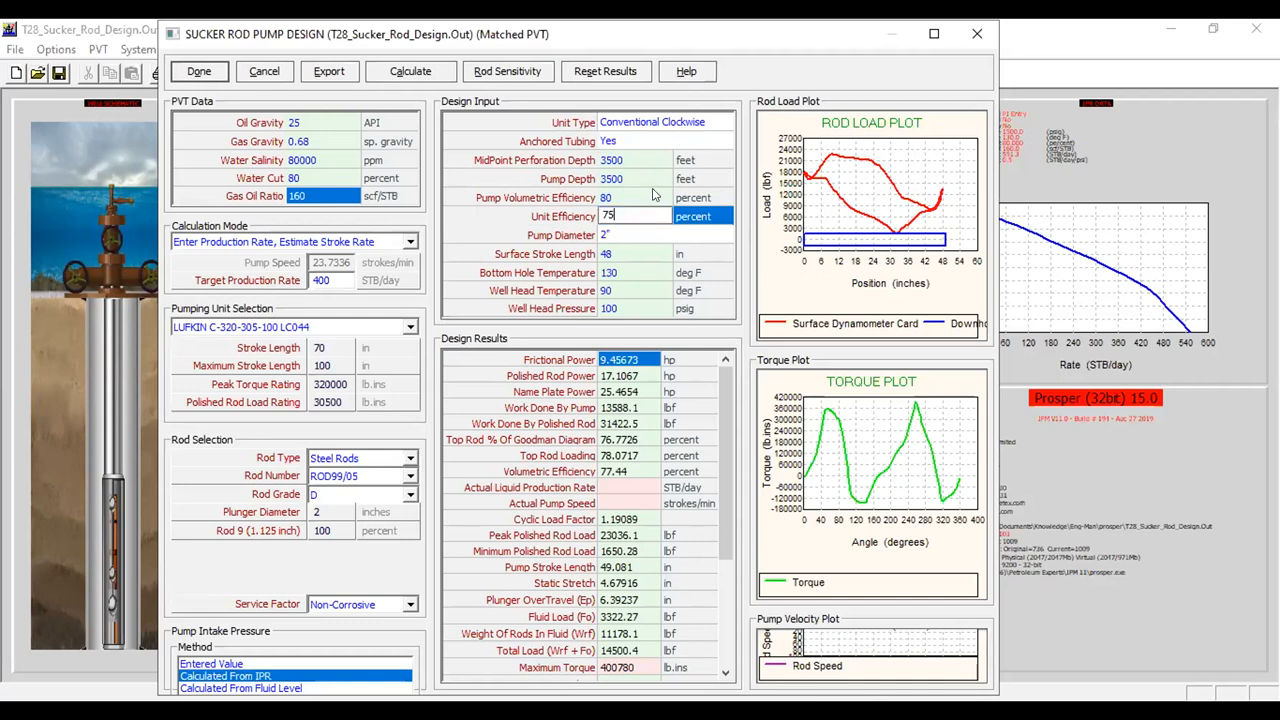
{"action": "left_click", "coordinate": [543, 235]}
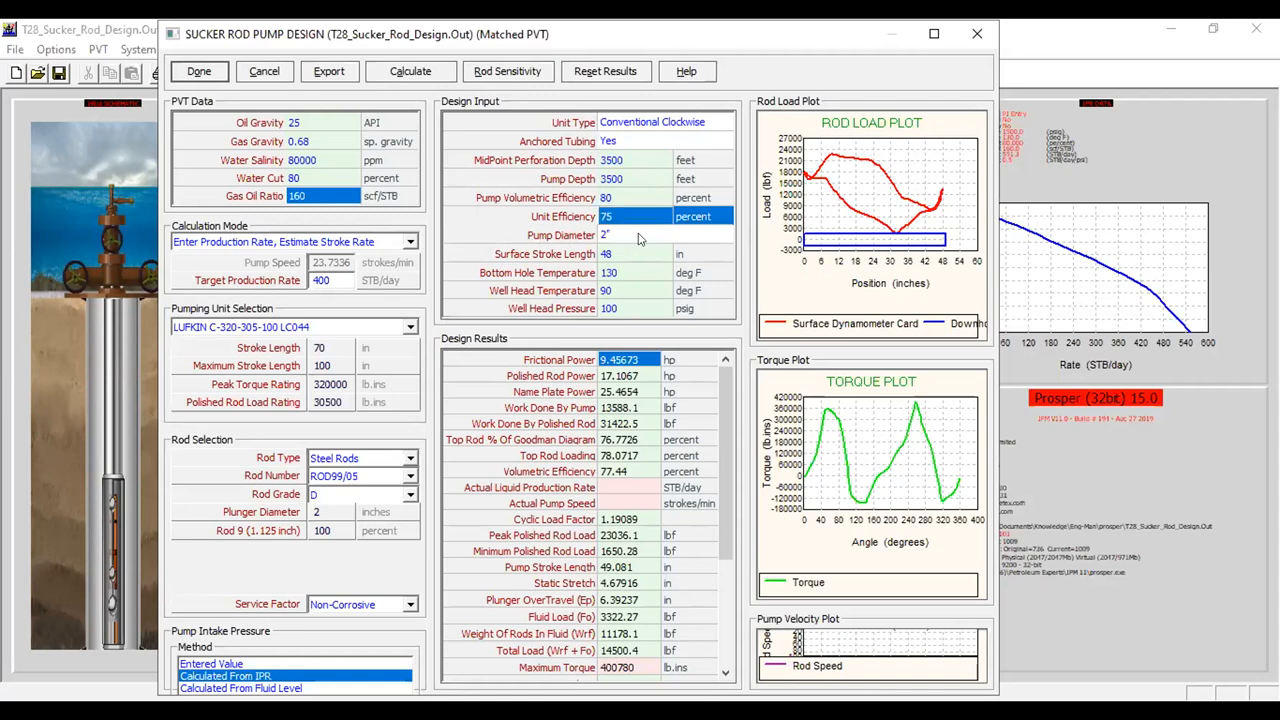
- Choose a 2" pump diameter from the available sizes and open the surface stroke length for editing
{"action": "left_click", "coordinate": [649, 236]}
{"action": "left_click", "coordinate": [651, 235]}
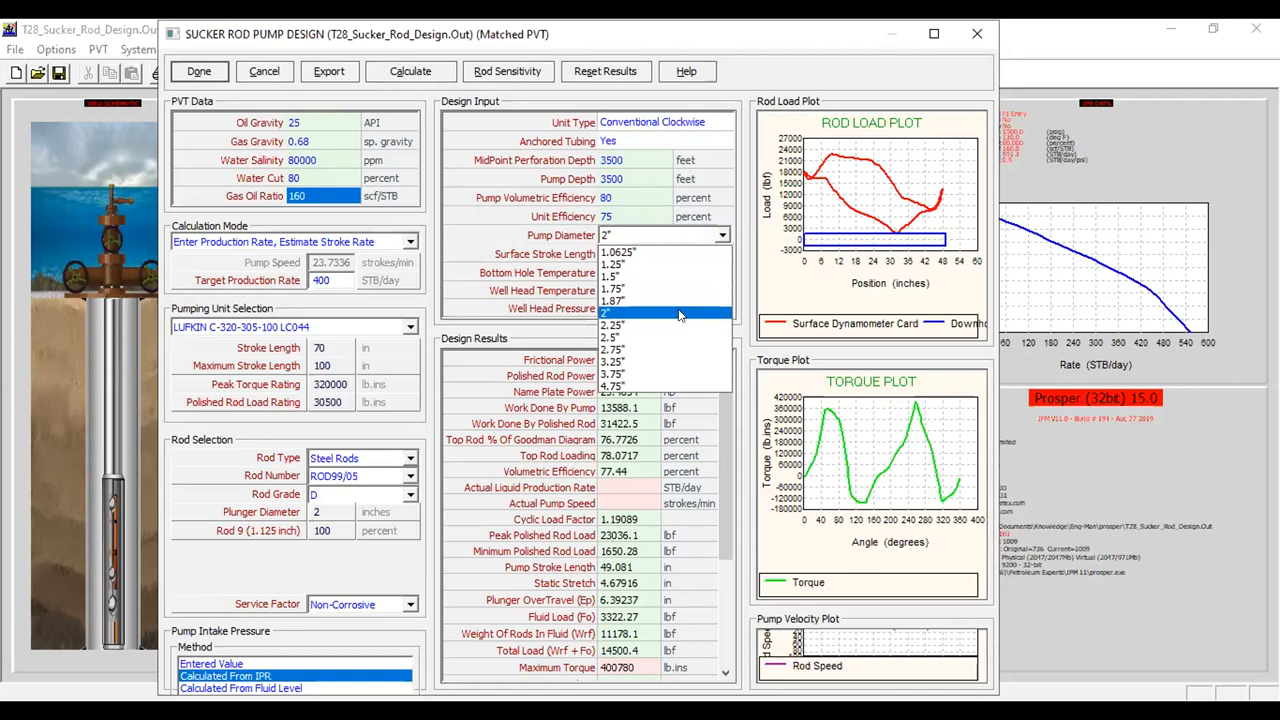
{"action": "left_click", "coordinate": [640, 314]}
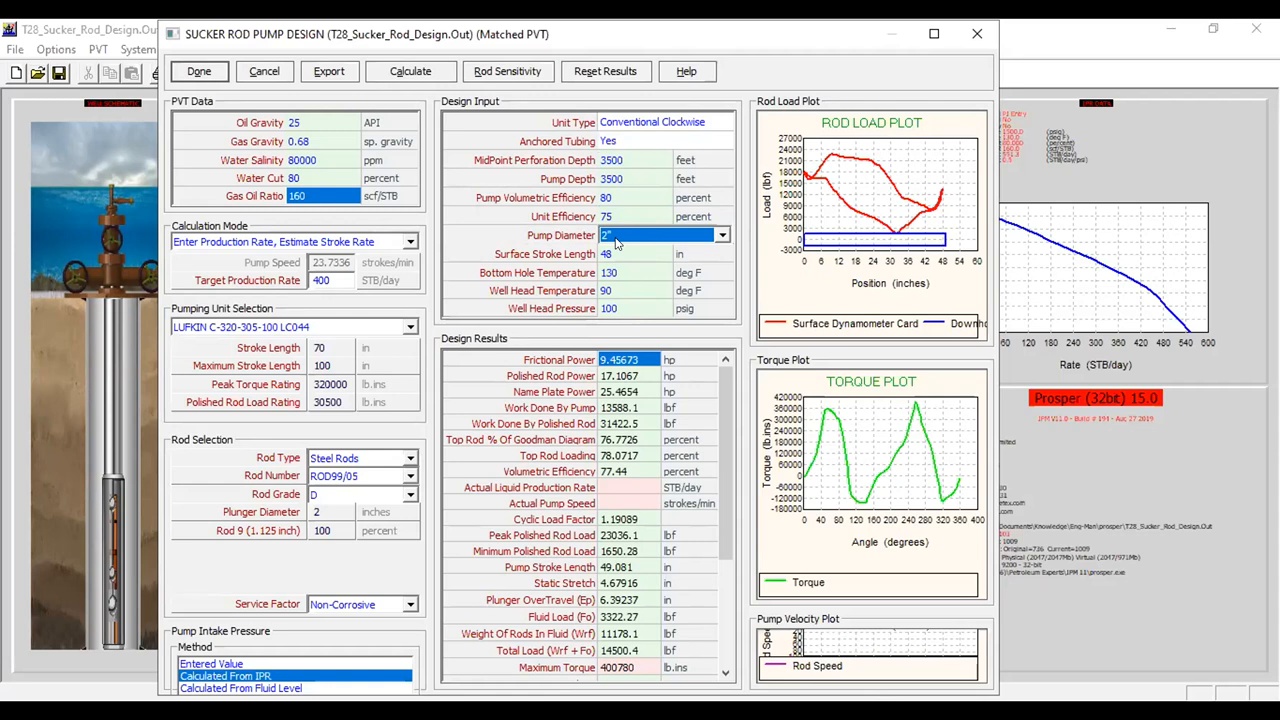
{"action": "mouse_move", "coordinate": [726, 385]}
{"action": "left_mouse_down"}
{"action": "mouse_move", "coordinate": [729, 488]}
{"action": "mouse_move", "coordinate": [730, 372]}
{"action": "left_mouse_up"}
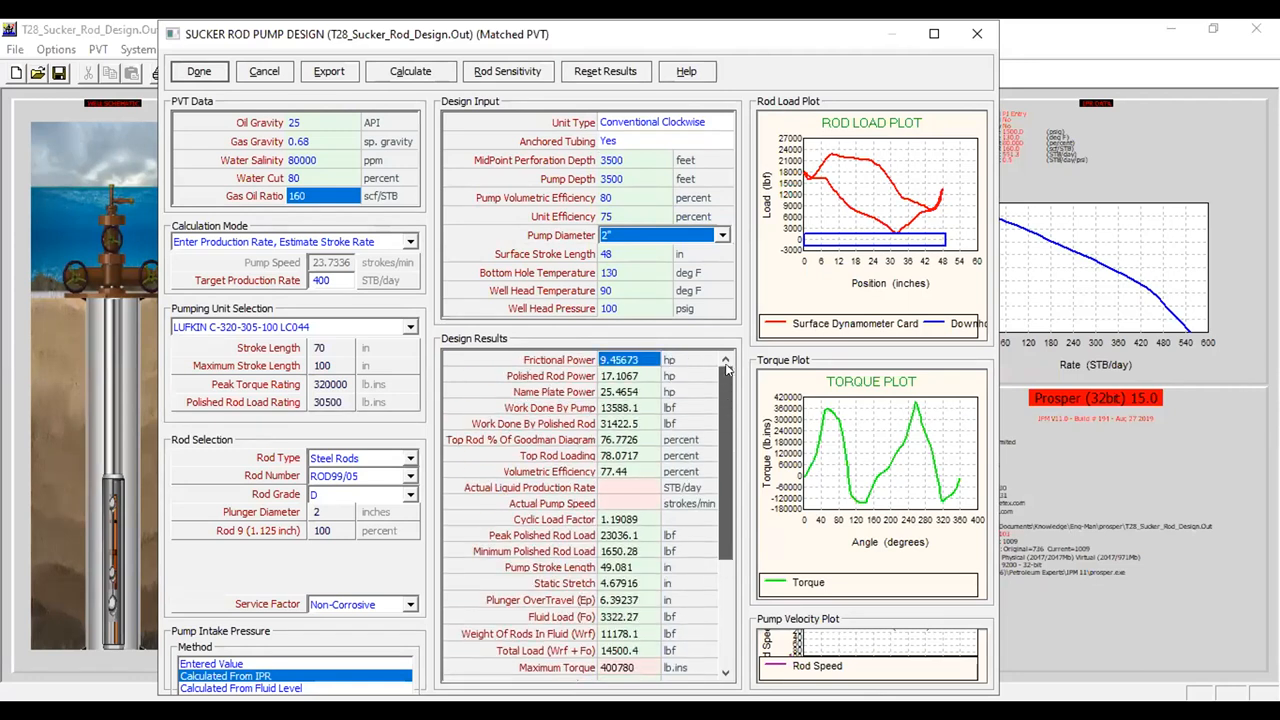
{"action": "left_click", "coordinate": [583, 255]}
{"action": "left_click", "coordinate": [617, 256]}
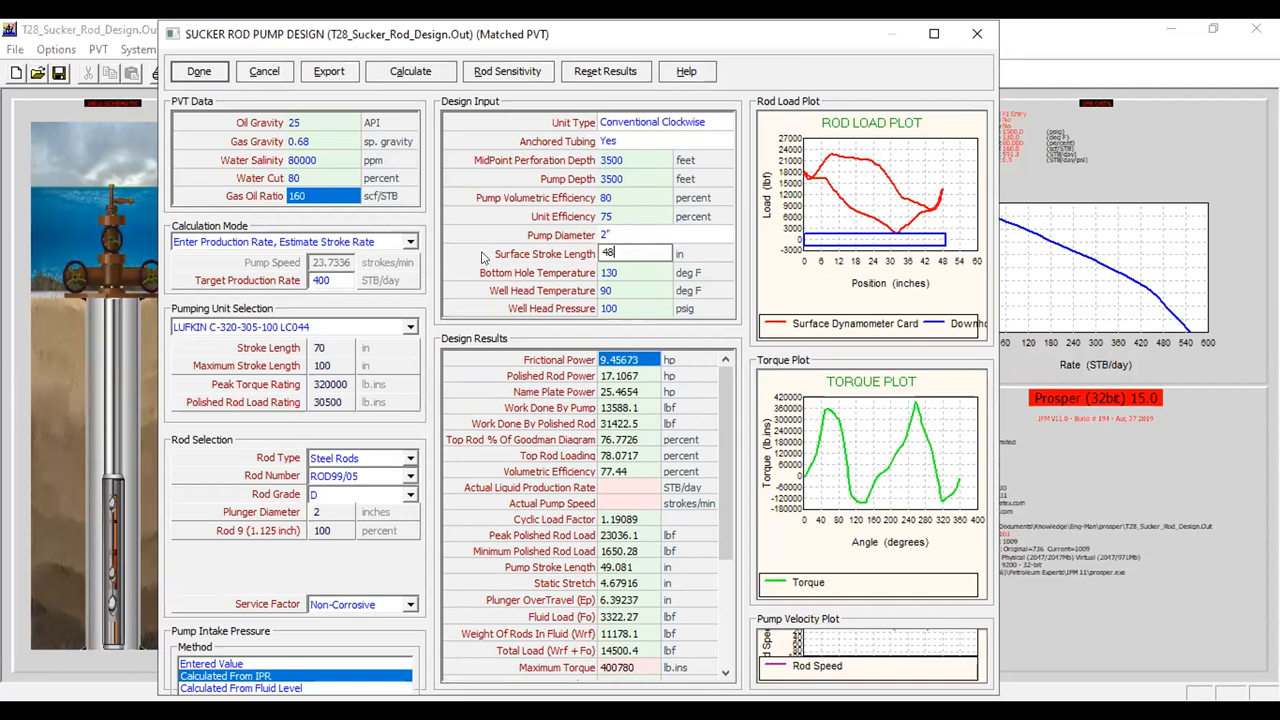
- Review the bottom hole temperature, well head temperature and well head pressure in the design input
{"action": "left_click", "coordinate": [660, 281]}
{"action": "left_click", "coordinate": [656, 281]}
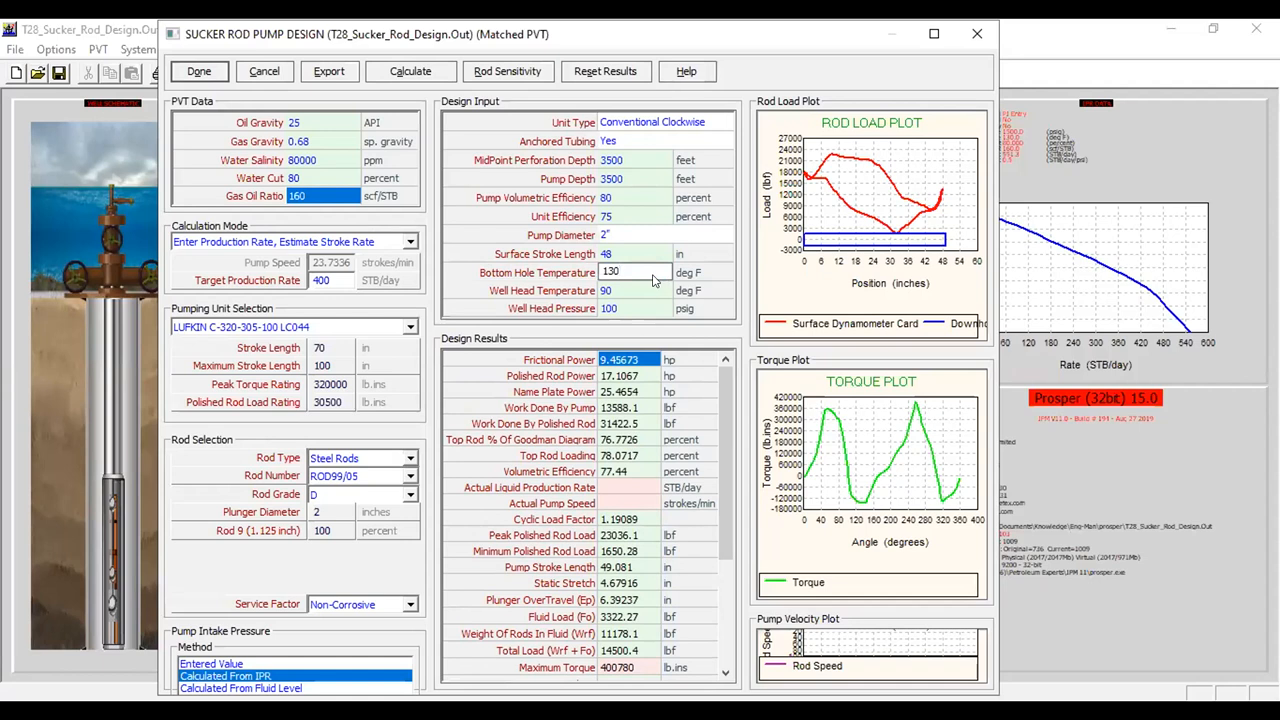
{"action": "left_click", "coordinate": [645, 291]}
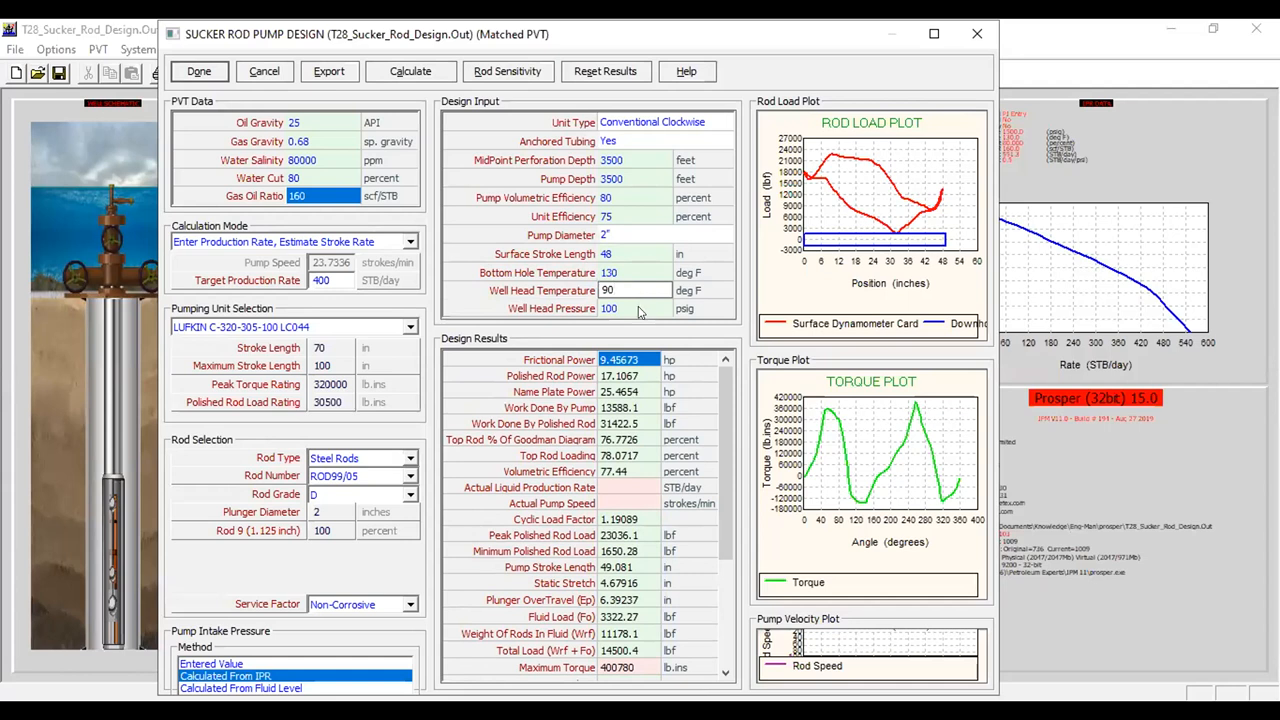
{"action": "left_click", "coordinate": [640, 311]}
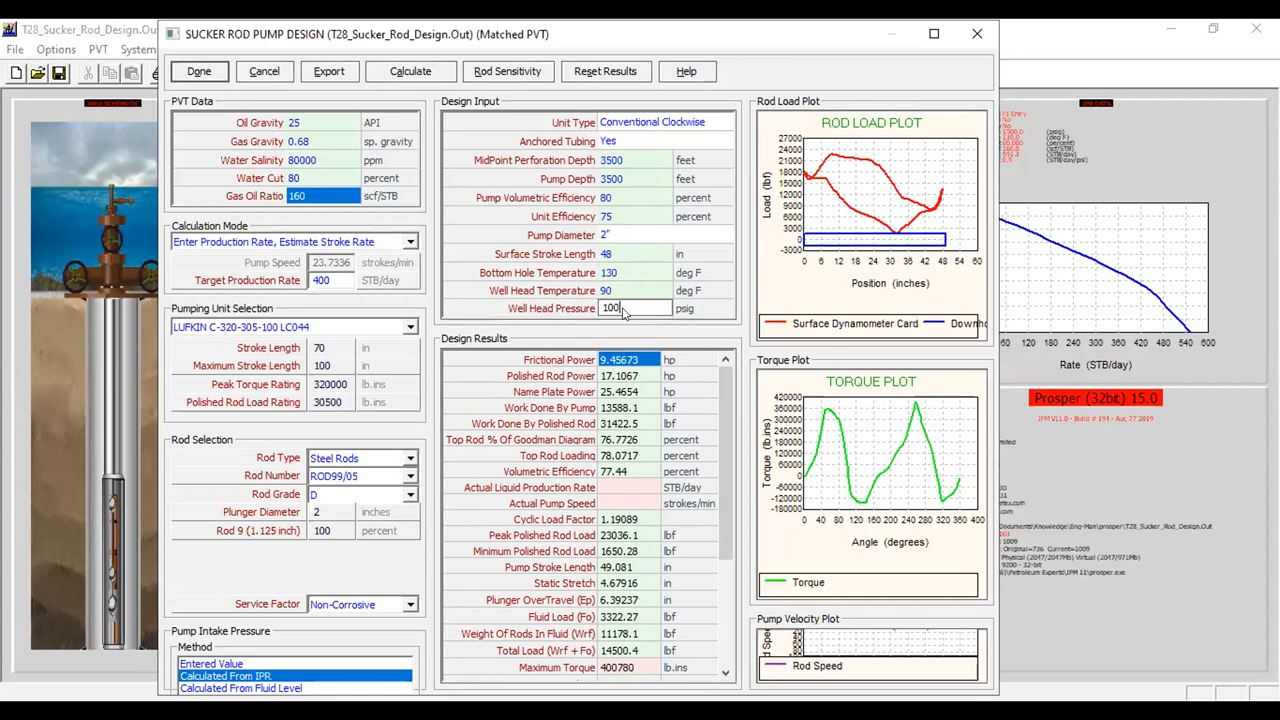
{"action": "key", "text": "Return"}
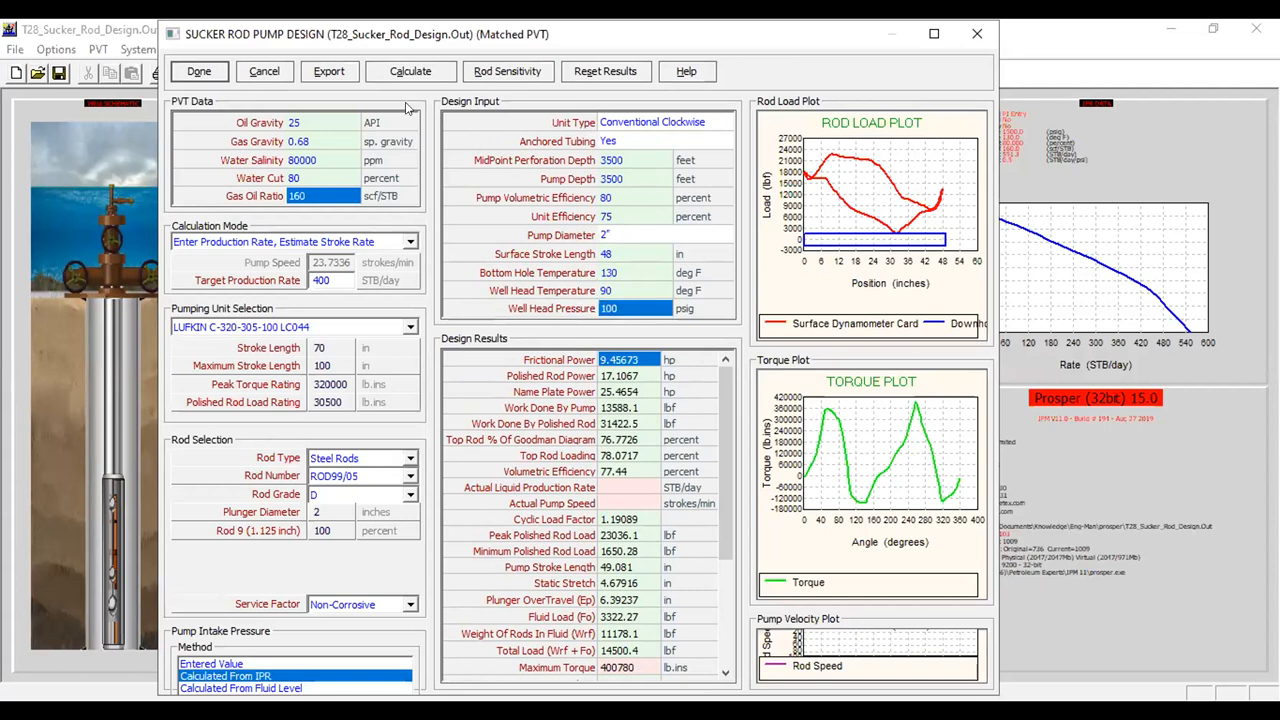
- Calculate the sucker rod pump design and widen the design window to enlarge the rod load and torque plots
{"action": "left_click_drag", "start_coordinate": [303, 36], "coordinate": [301, 69]}
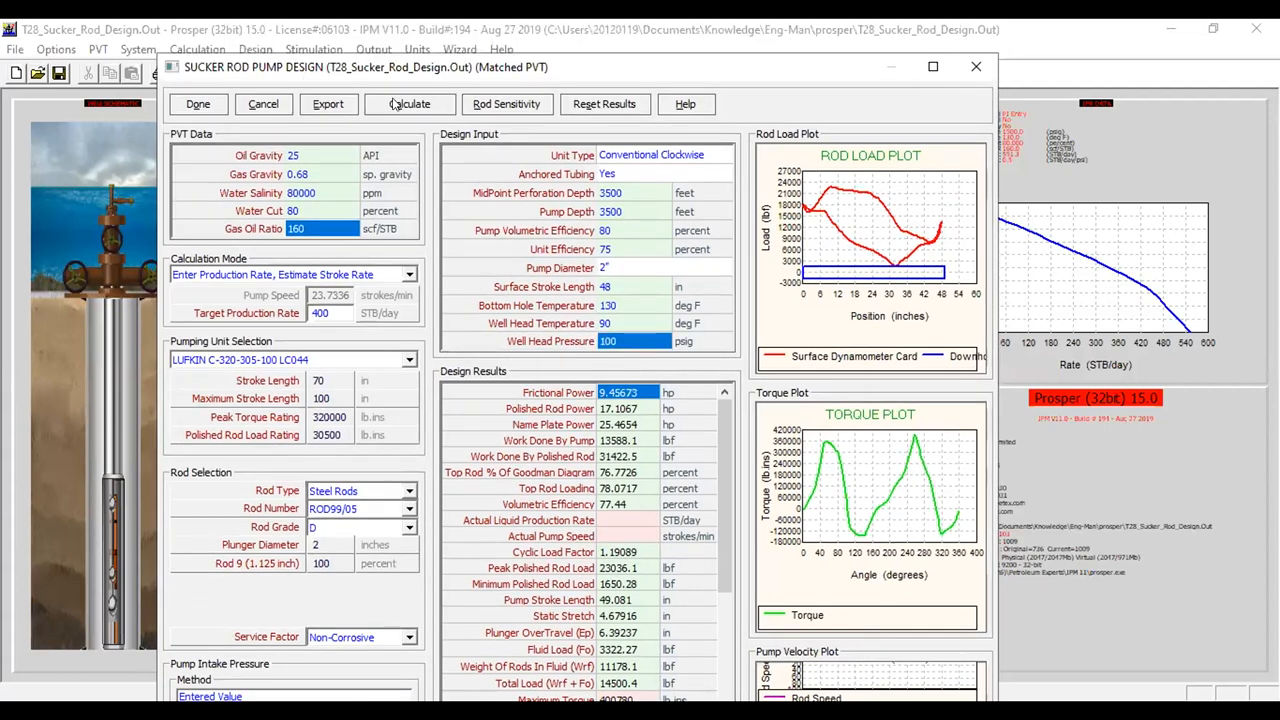
{"action": "left_click", "coordinate": [397, 104]}
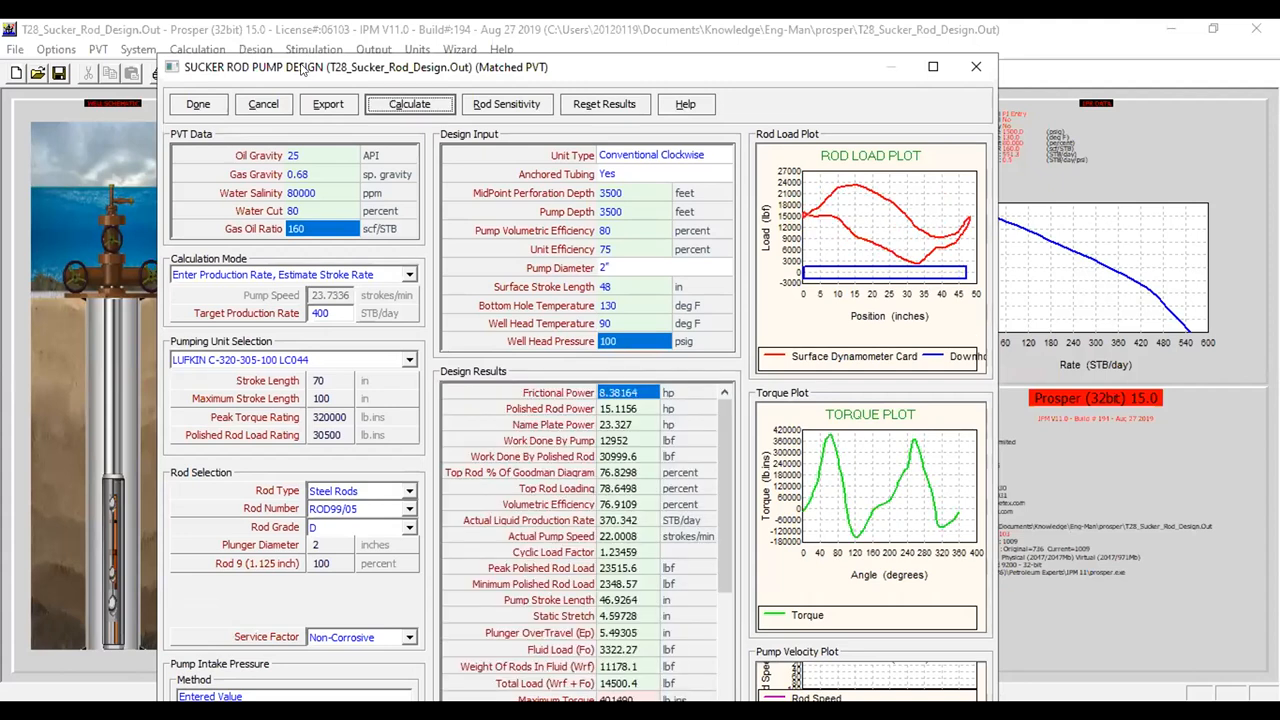
{"action": "left_click_drag", "start_coordinate": [296, 68], "coordinate": [282, 34]}
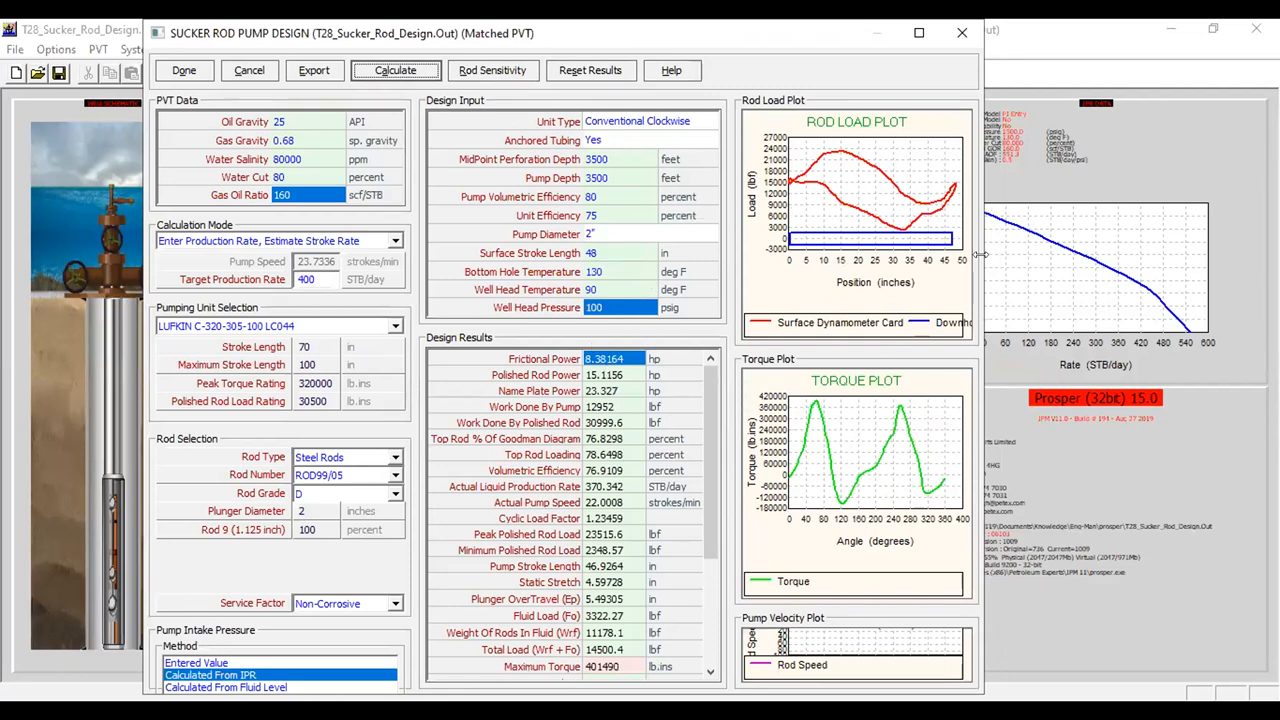
{"action": "left_click_drag", "start_coordinate": [981, 254], "coordinate": [1222, 256]}
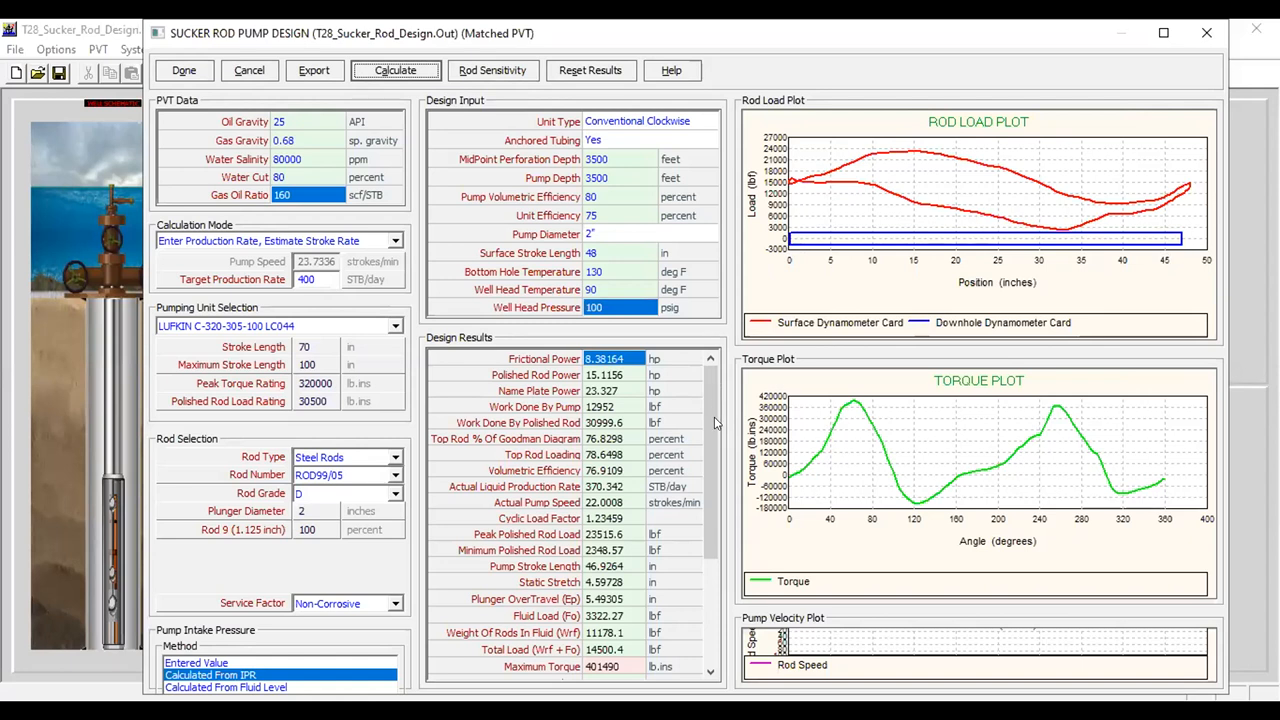
- Review the design results, including actual liquid production rate, actual pump speed, loads, maximum torque and stresses
{"action": "scroll", "coordinate": [715, 423], "scroll_direction": "down", "scroll_amount": 4}
{"action": "scroll", "coordinate": [715, 423], "scroll_direction": "up", "scroll_amount": 4}
{"action": "left_click", "coordinate": [444, 488]}
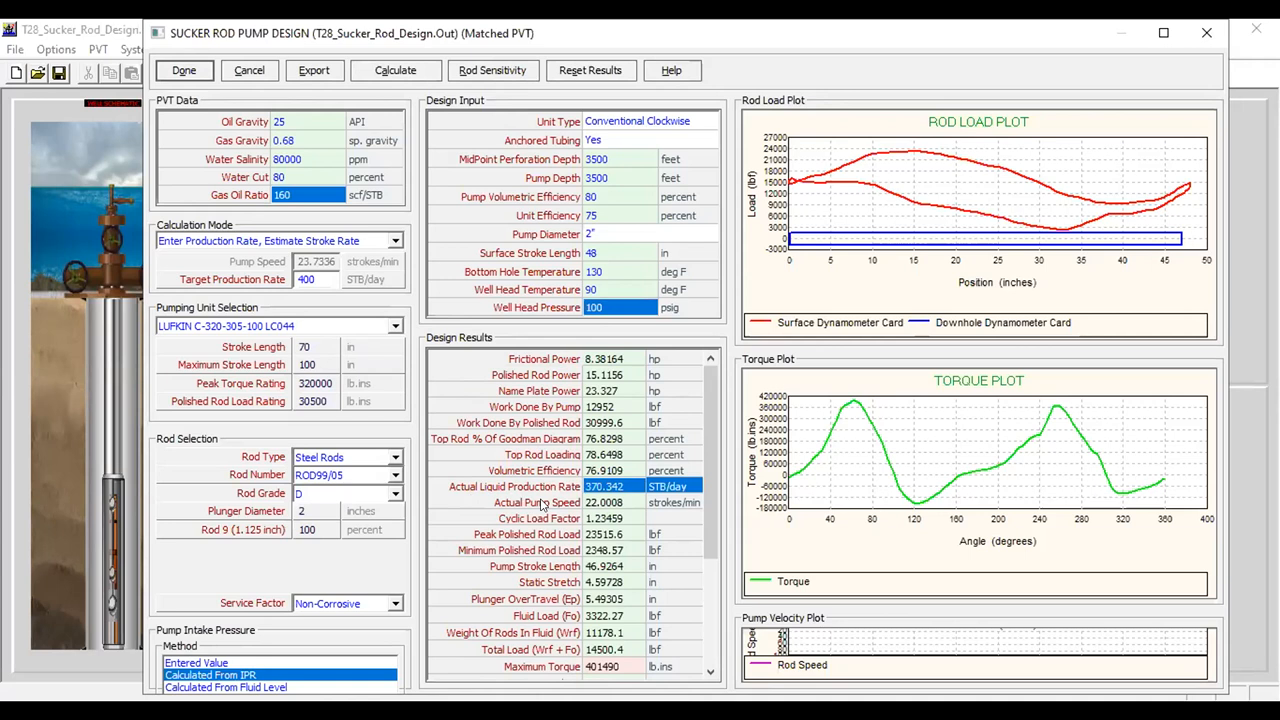
{"action": "left_click", "coordinate": [606, 504]}
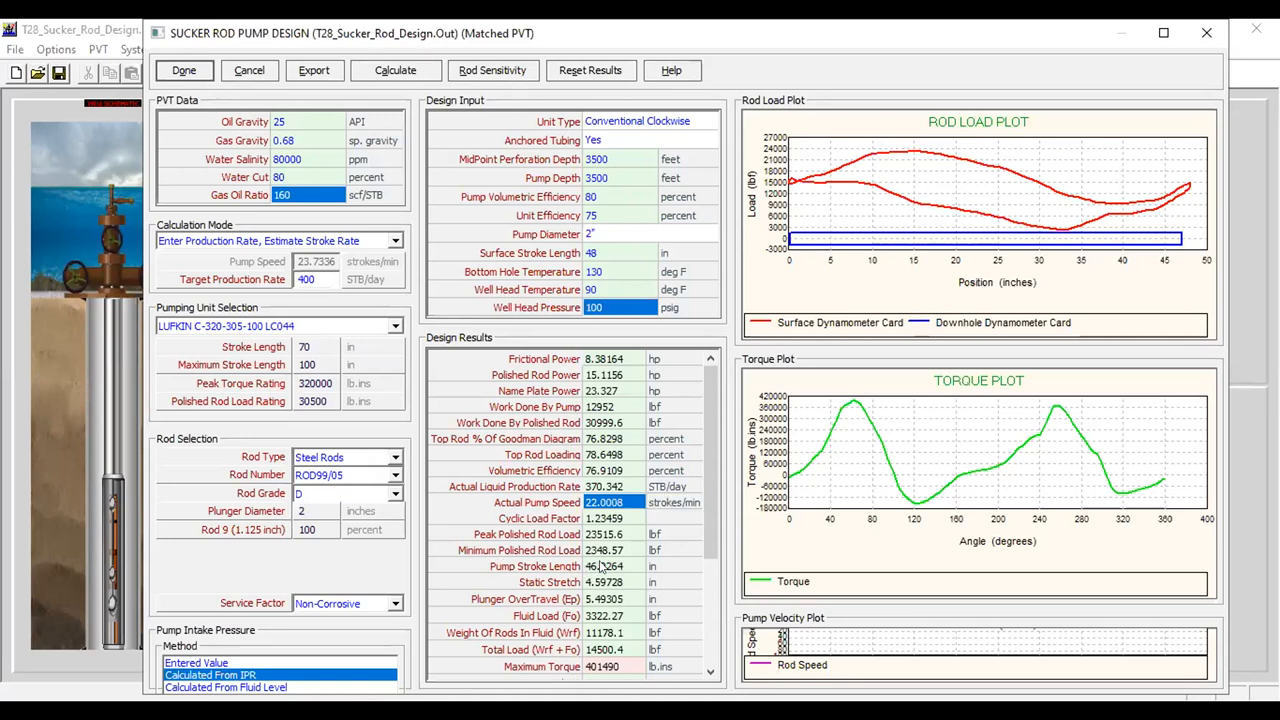
{"action": "left_click_drag", "start_coordinate": [713, 458], "coordinate": [711, 597]}
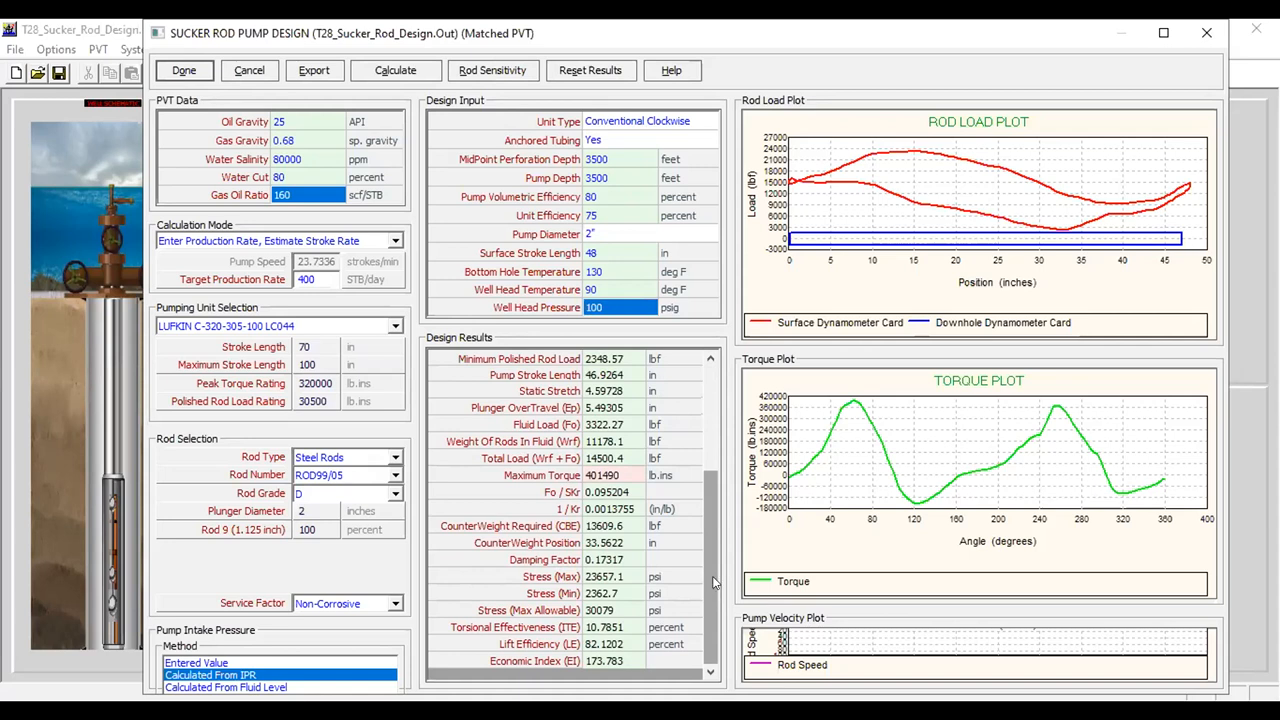
{"action": "left_click", "coordinate": [708, 420]}
{"action": "left_click_drag", "start_coordinate": [705, 372], "coordinate": [705, 468]}
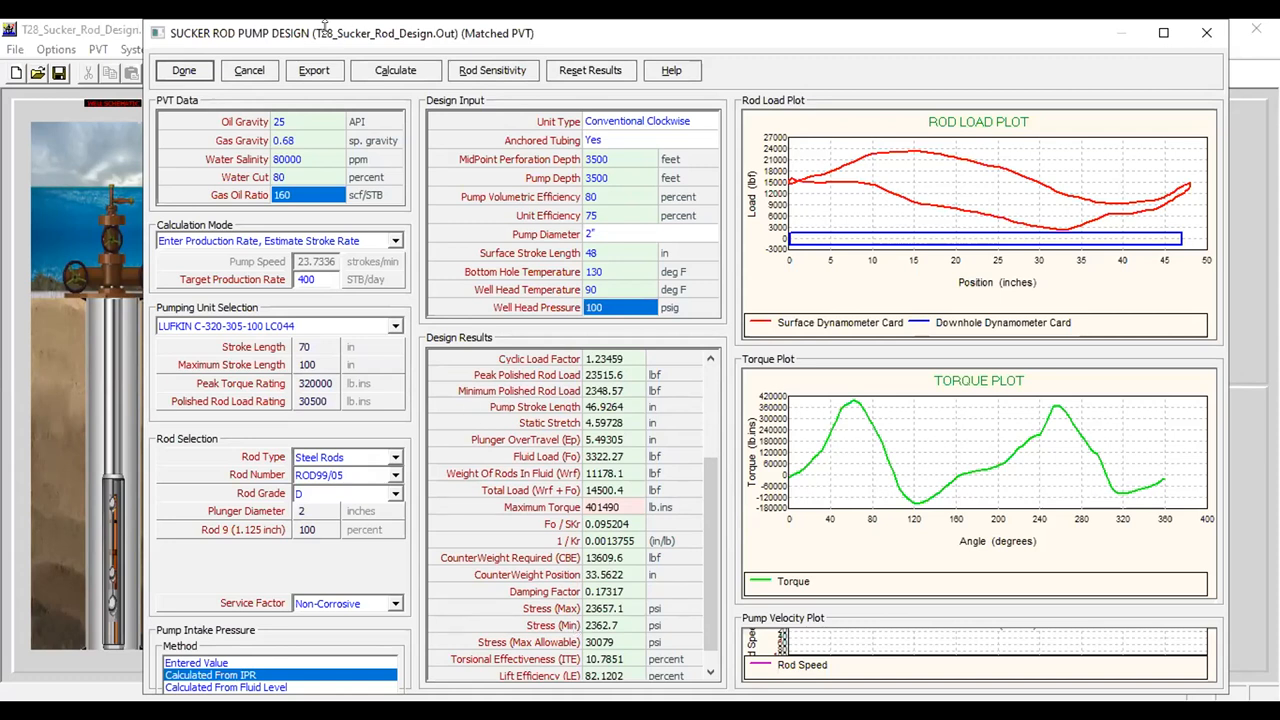
- Open the rod sensitivity, compare production rate per horsepower across the rod types, and close it
{"action": "left_click_drag", "start_coordinate": [325, 40], "coordinate": [325, 121]}
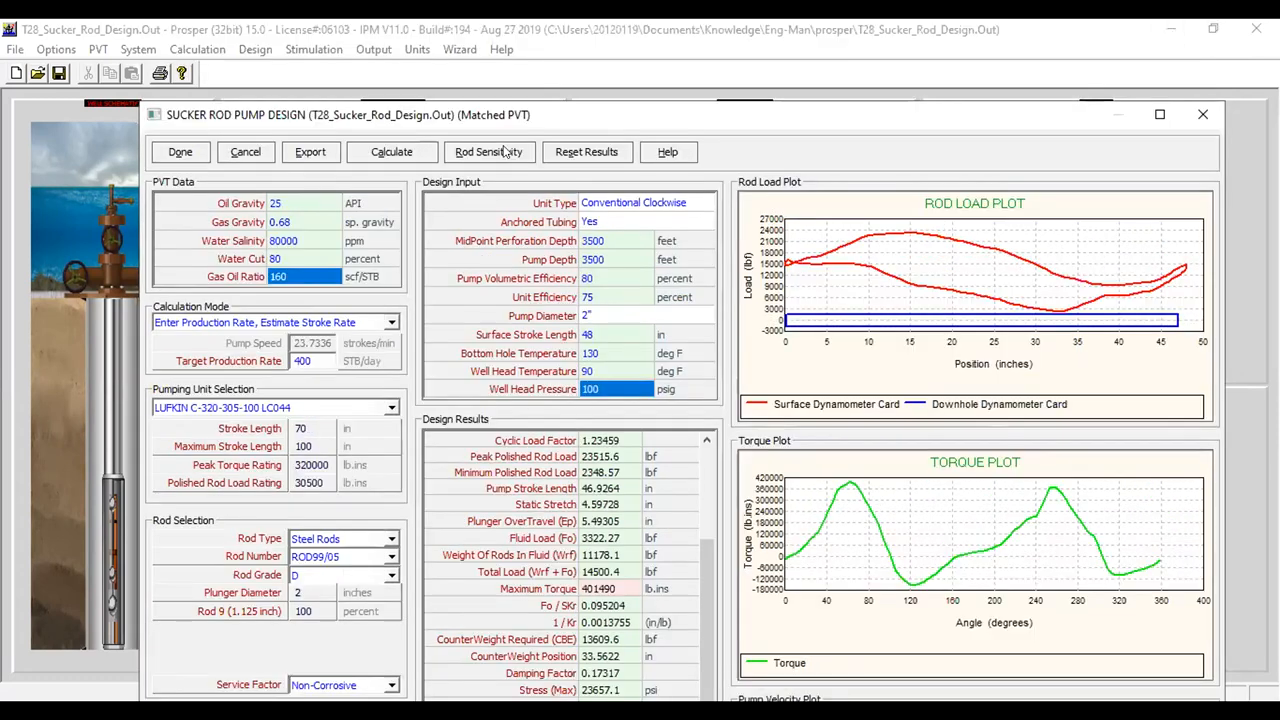
{"action": "left_click", "coordinate": [500, 151]}
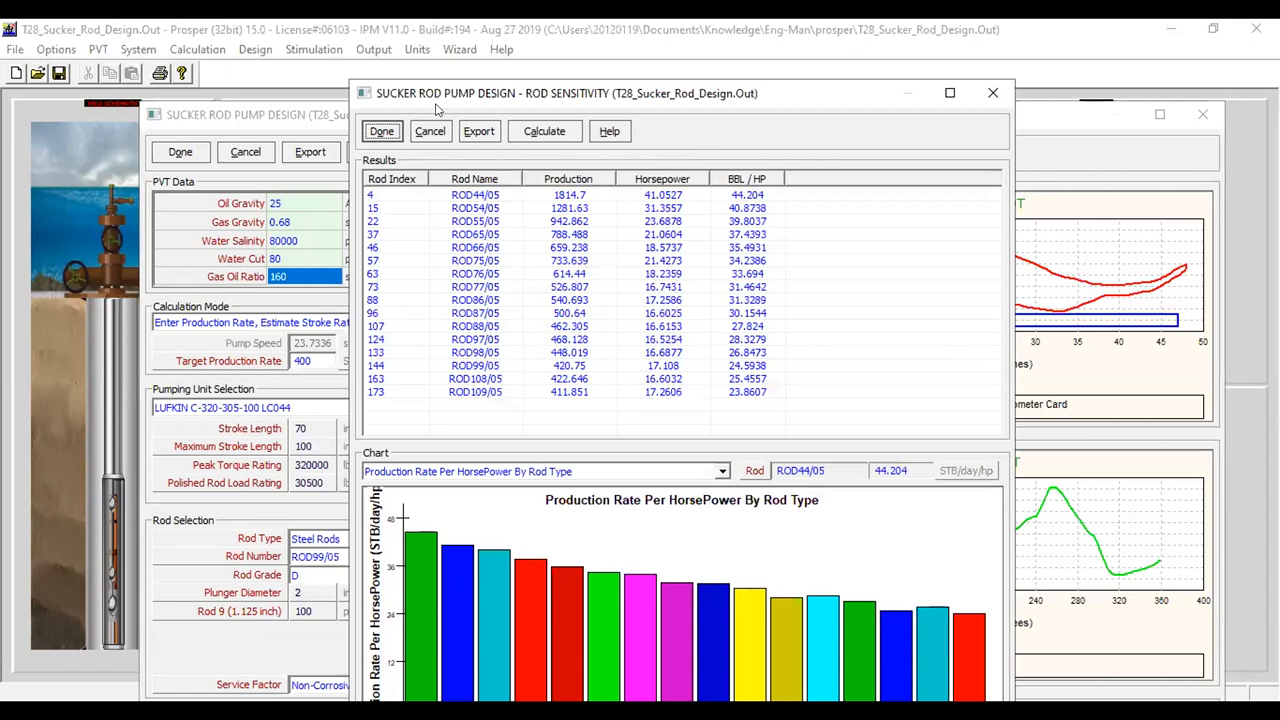
{"action": "left_click_drag", "start_coordinate": [436, 103], "coordinate": [331, 75]}
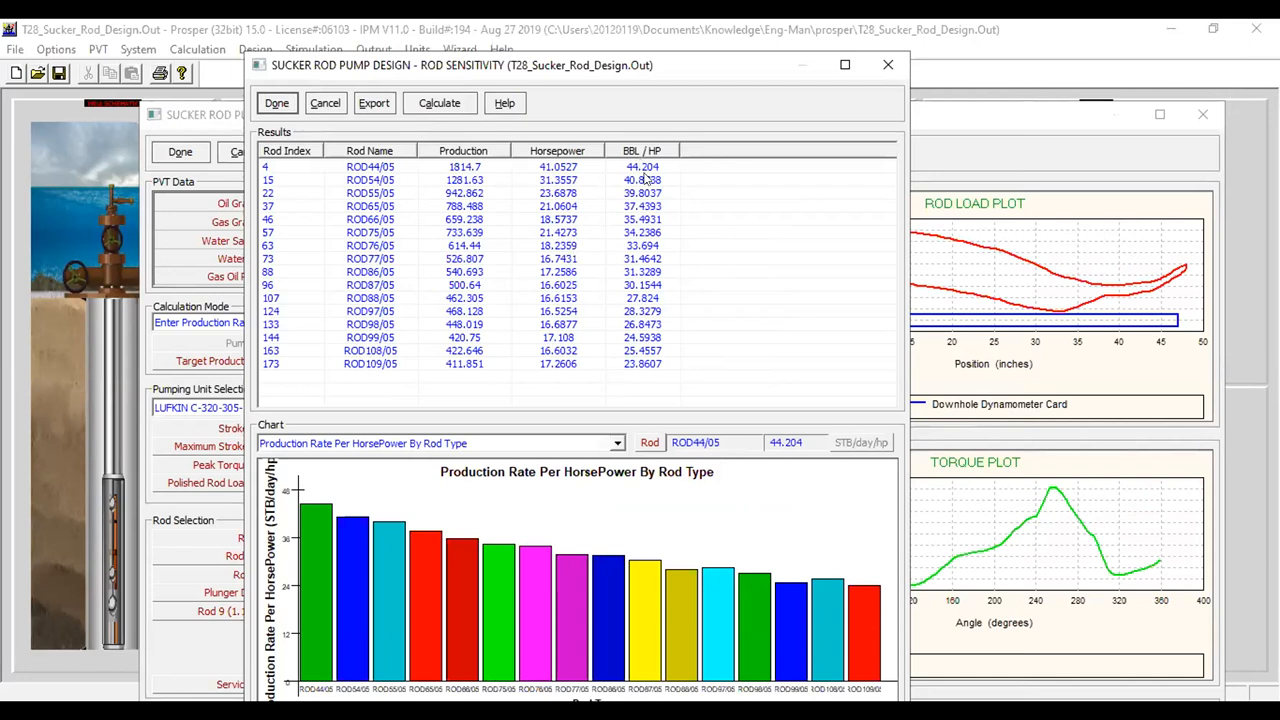
{"action": "left_click", "coordinate": [277, 103]}
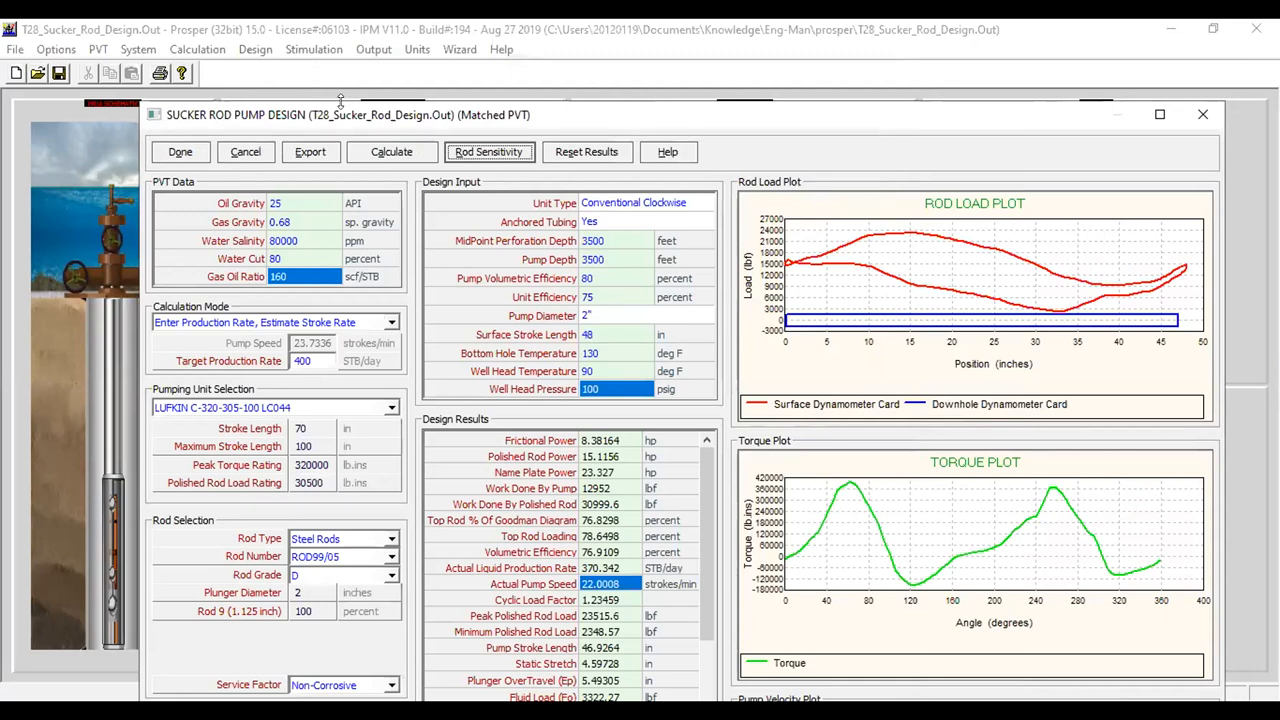
- Recalculate the pump design and accept it to return to the main model summary
{"action": "left_click_drag", "start_coordinate": [340, 100], "coordinate": [325, 80]}
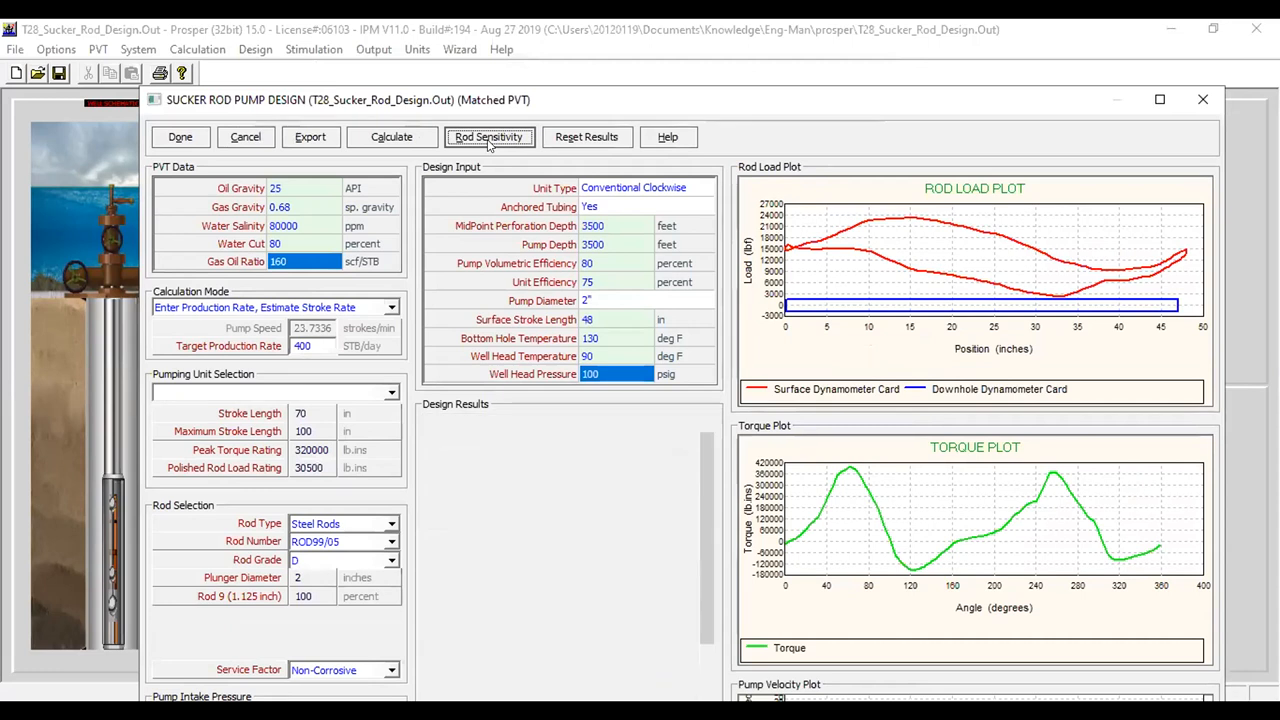
{"action": "left_click", "coordinate": [489, 140]}
{"action": "left_click", "coordinate": [382, 123]}
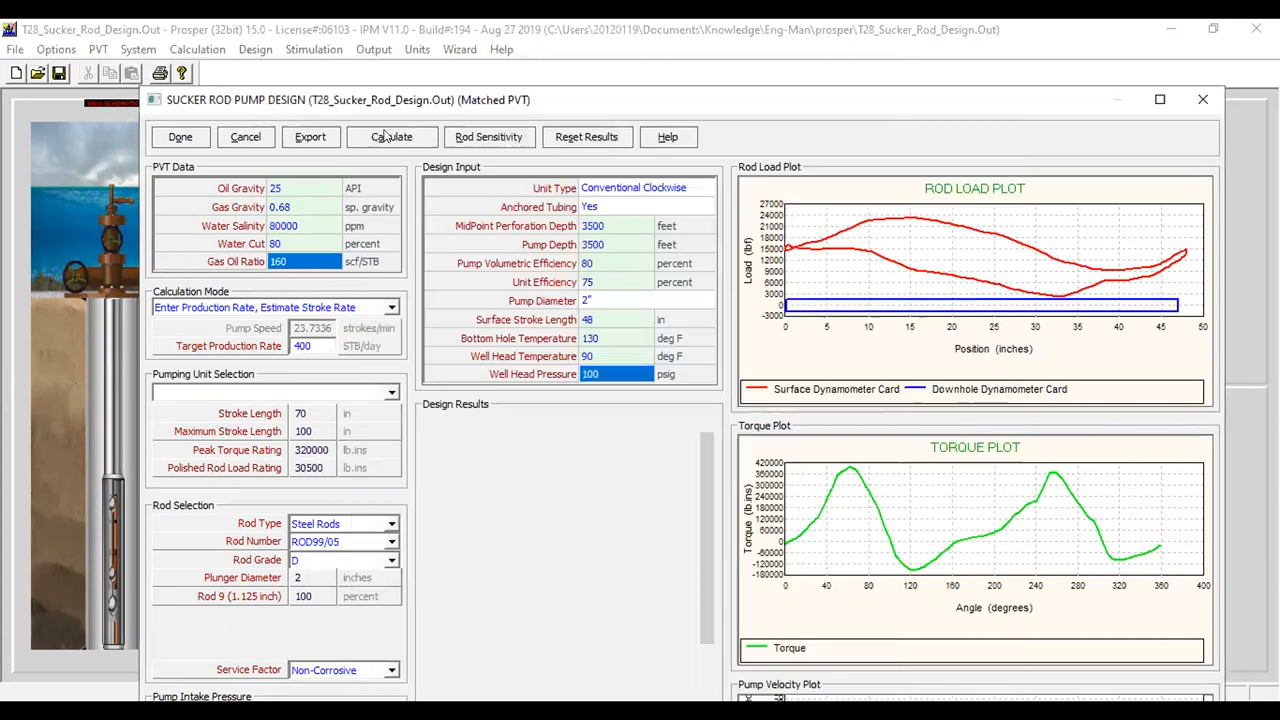
{"action": "left_click", "coordinate": [372, 145]}
{"action": "left_click", "coordinate": [181, 138]}
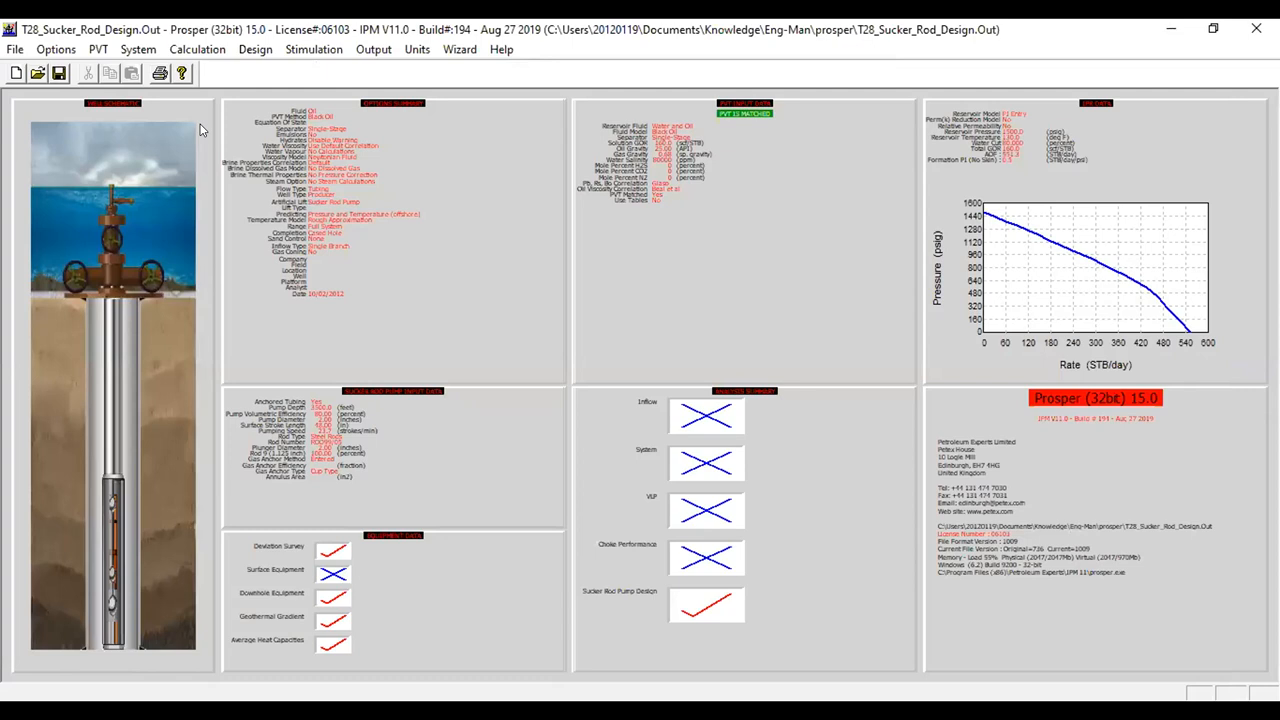
- Check the artificial lift method options in the system summary and cancel out of it
{"action": "left_click", "coordinate": [262, 50]}
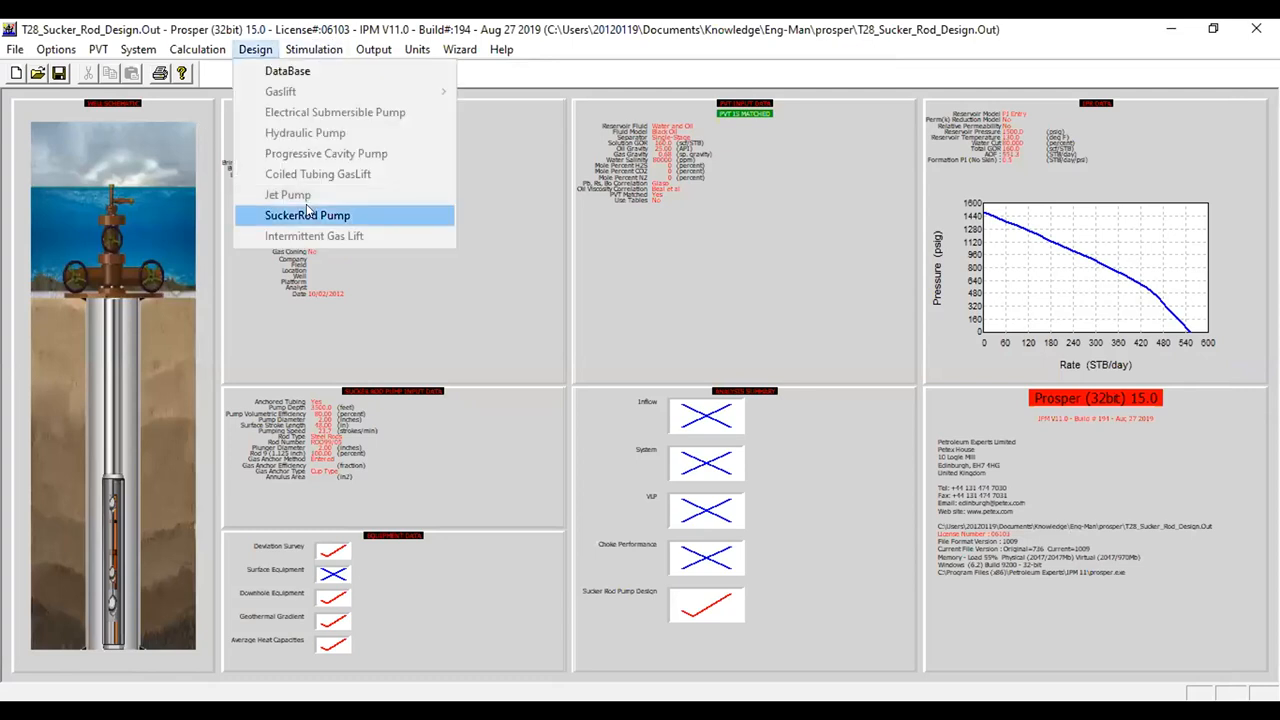
{"action": "left_click", "coordinate": [603, 213]}
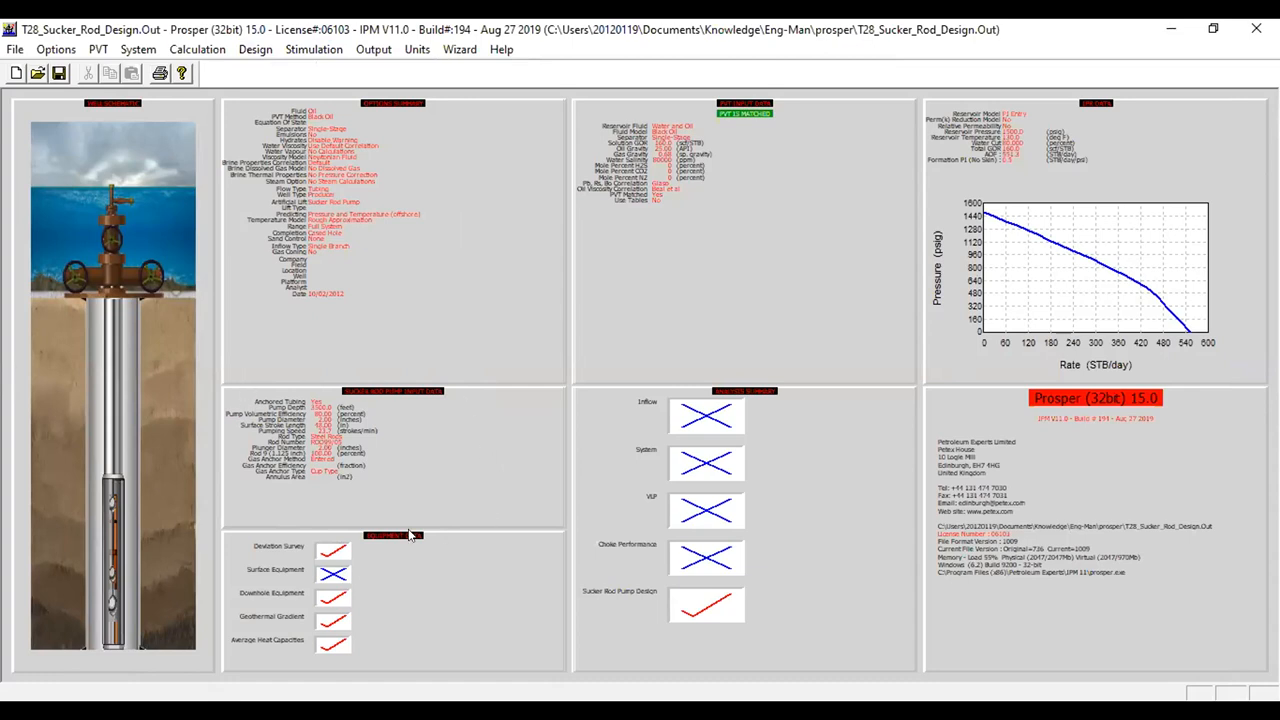
{"action": "double_click", "coordinate": [358, 248]}
{"action": "left_click", "coordinate": [460, 430]}
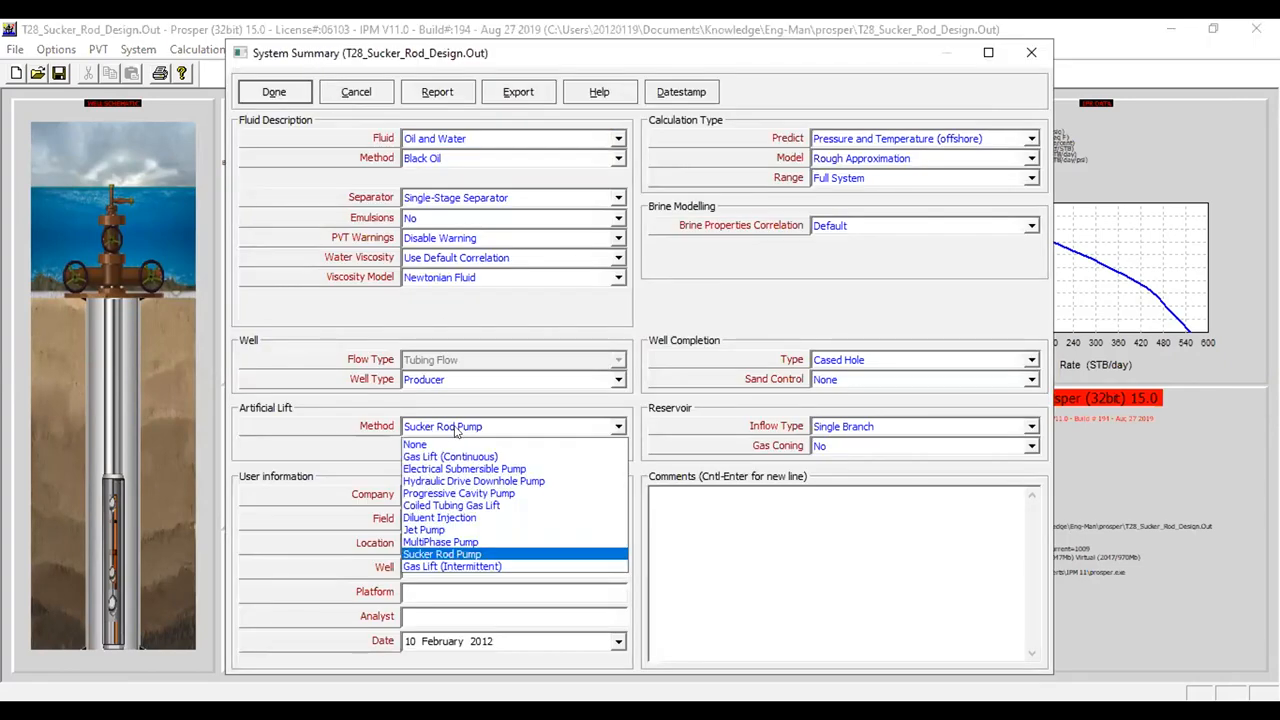
{"action": "left_click", "coordinate": [351, 94]}
{"action": "left_click", "coordinate": [354, 92]}
- Open the sucker rod pump input data and review pump depth, volumetric efficiency, diameter, surface stroke length and pumping speed
{"action": "double_click", "coordinate": [399, 412]}
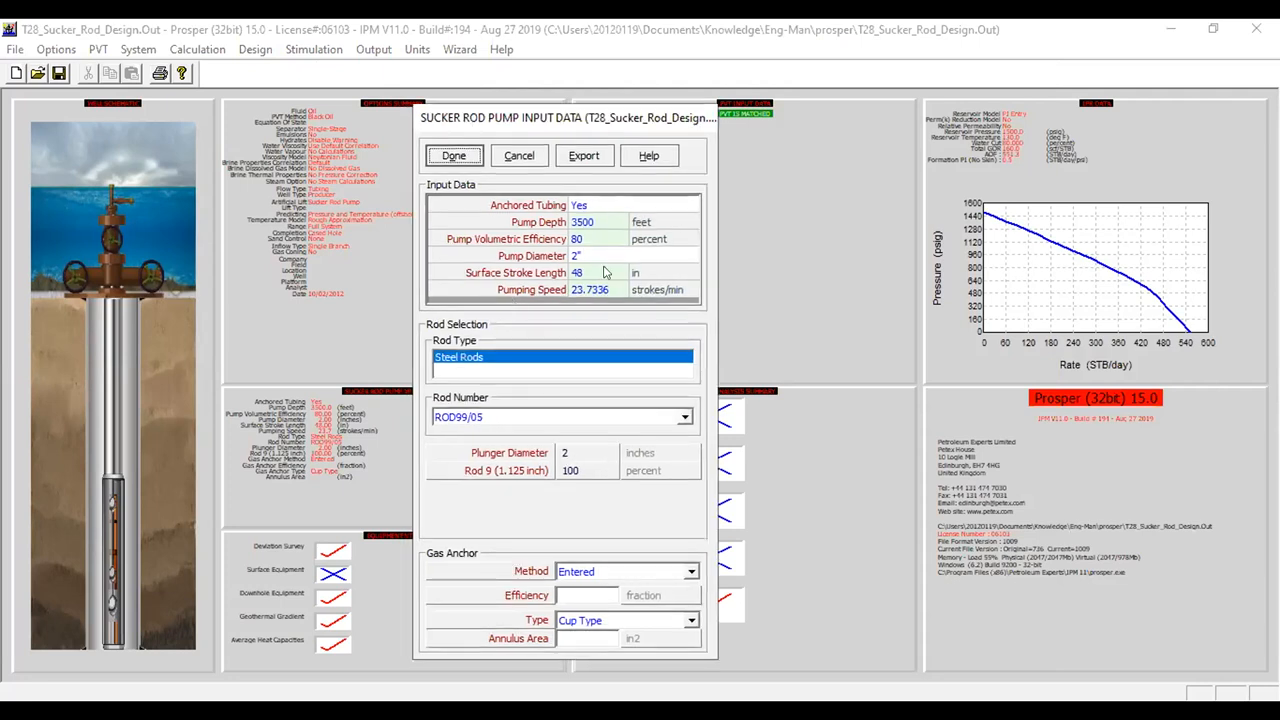
{"action": "left_click", "coordinate": [604, 224]}
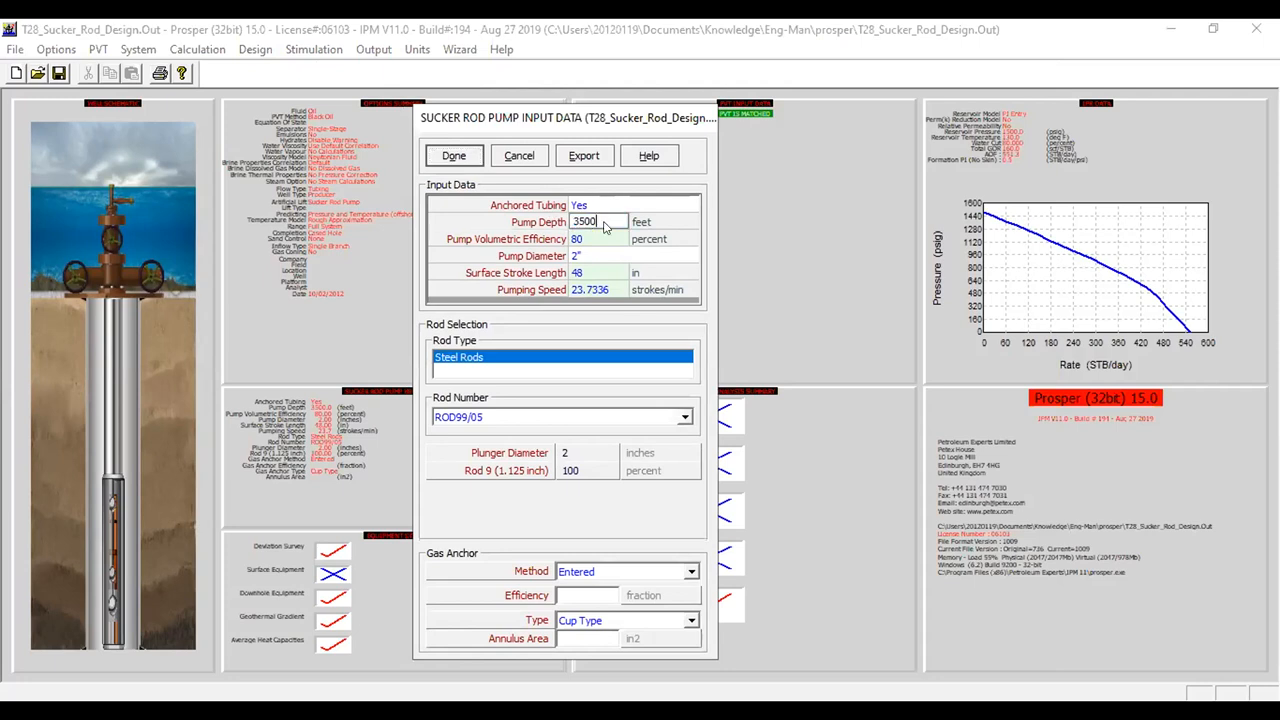
{"action": "left_click", "coordinate": [578, 241]}
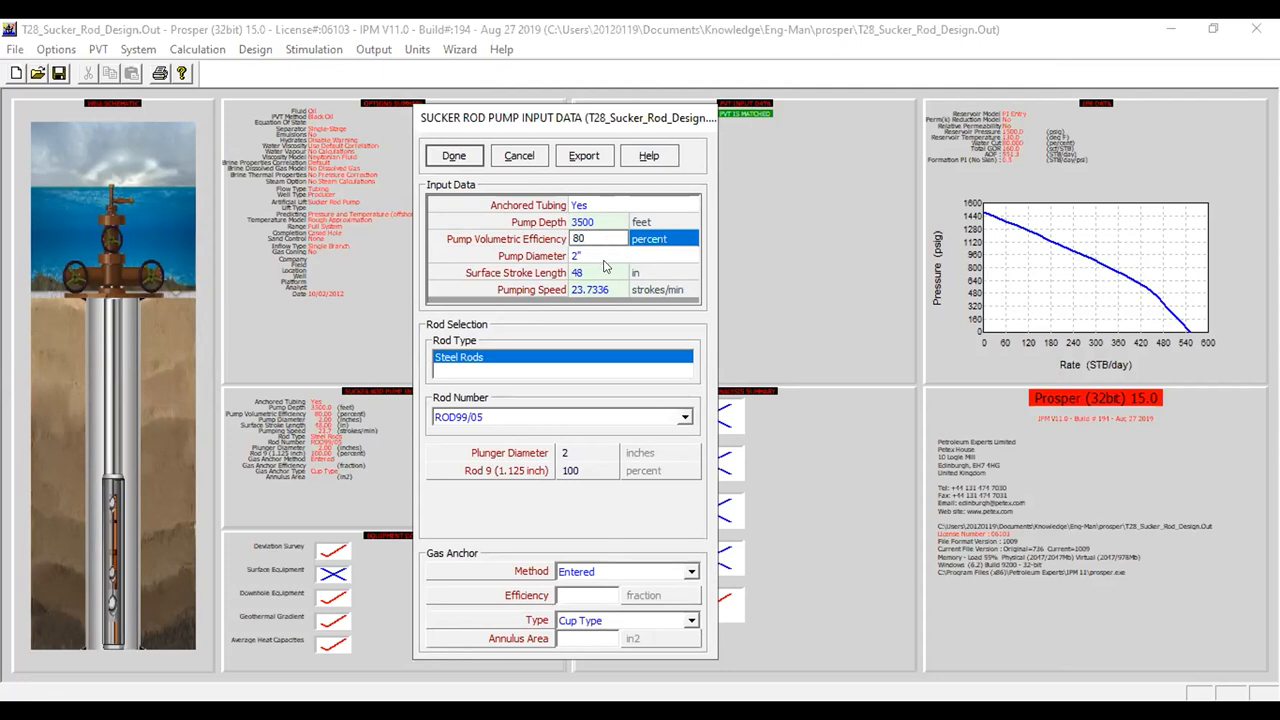
{"action": "left_click", "coordinate": [604, 260]}
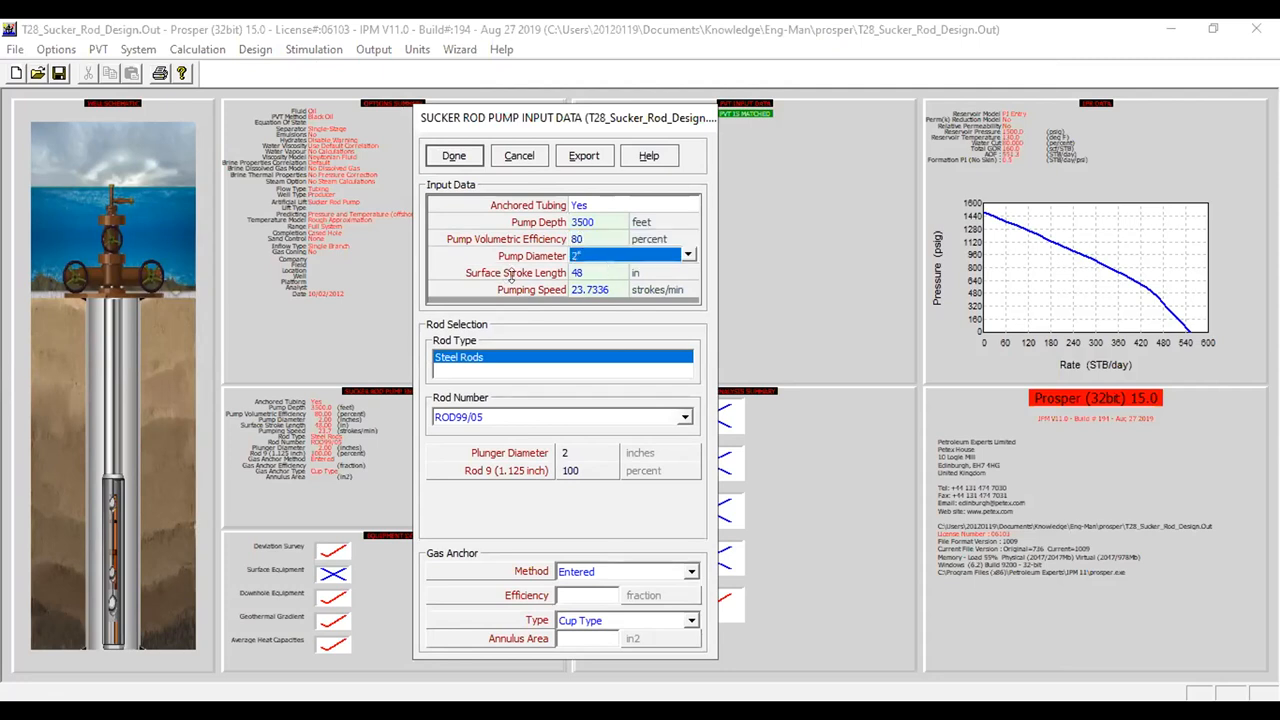
{"action": "left_click", "coordinate": [595, 272]}
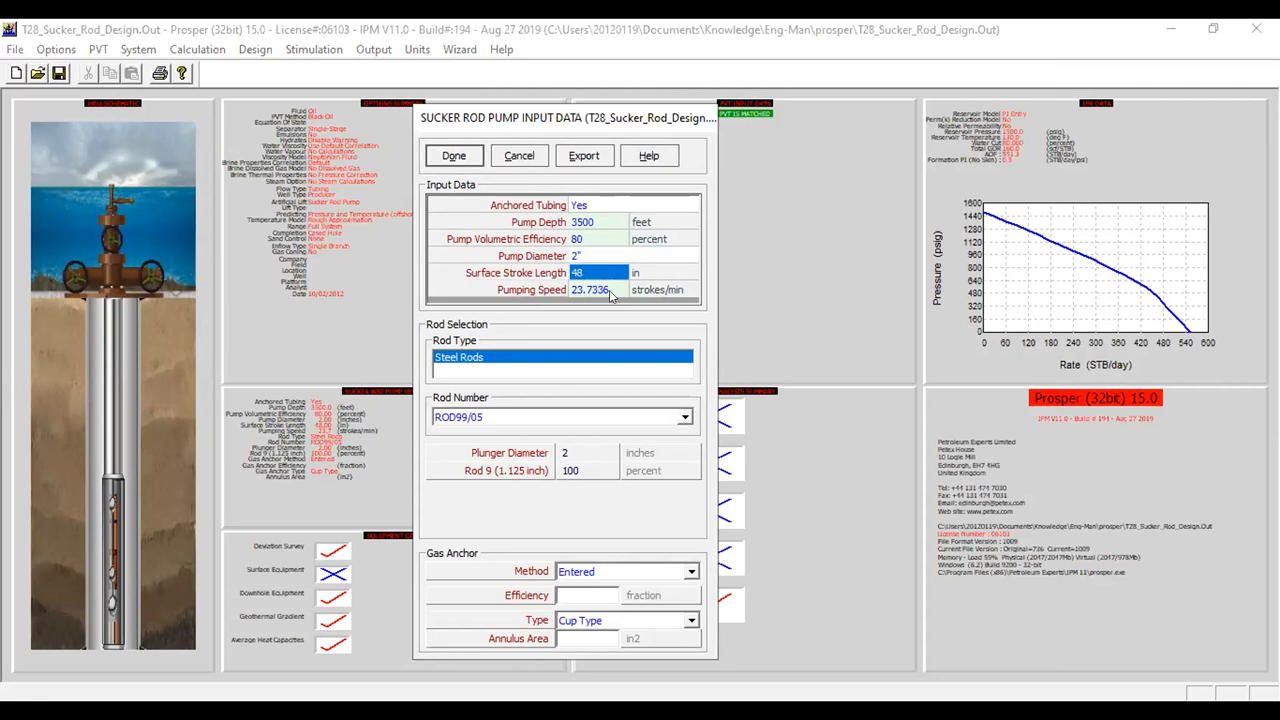
{"action": "left_click", "coordinate": [609, 290]}
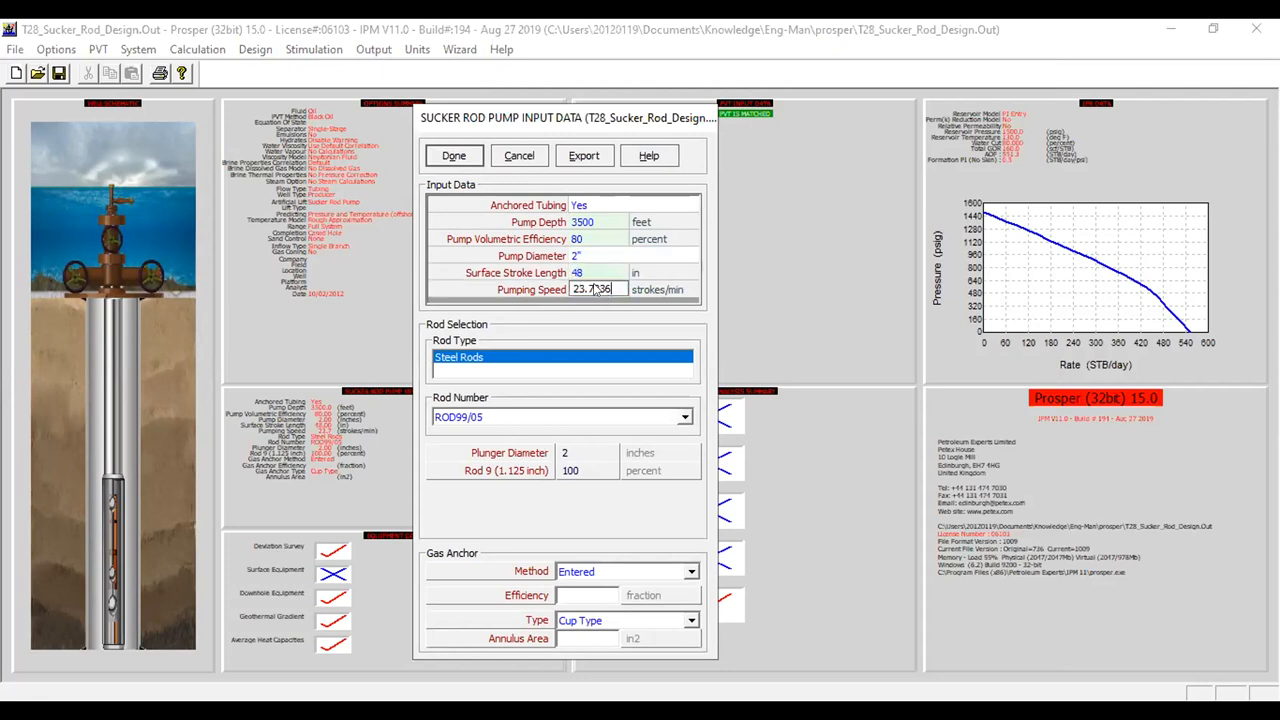
- Examine the available pump diameters and rod numbers in the pump input data, keeping 2" and ROD99/05
{"action": "left_click", "coordinate": [595, 256]}
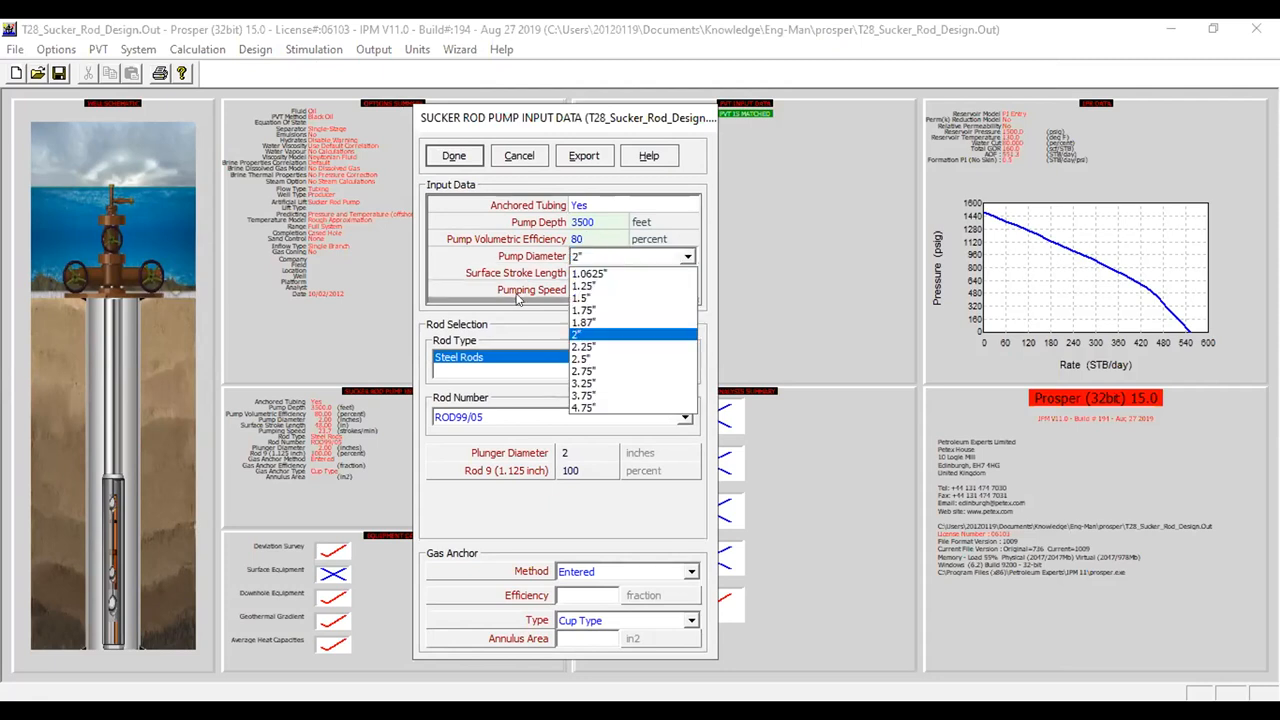
{"action": "left_click", "coordinate": [481, 290]}
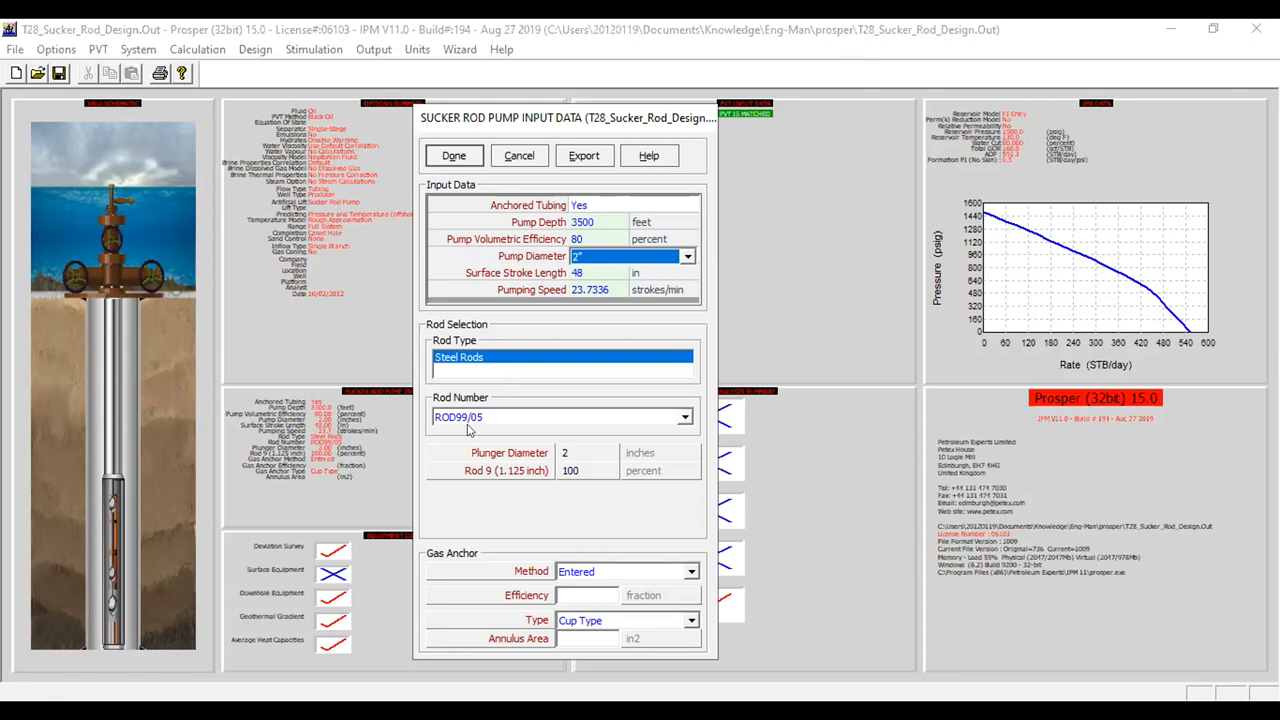
{"action": "left_click", "coordinate": [679, 428]}
{"action": "left_click", "coordinate": [680, 428]}
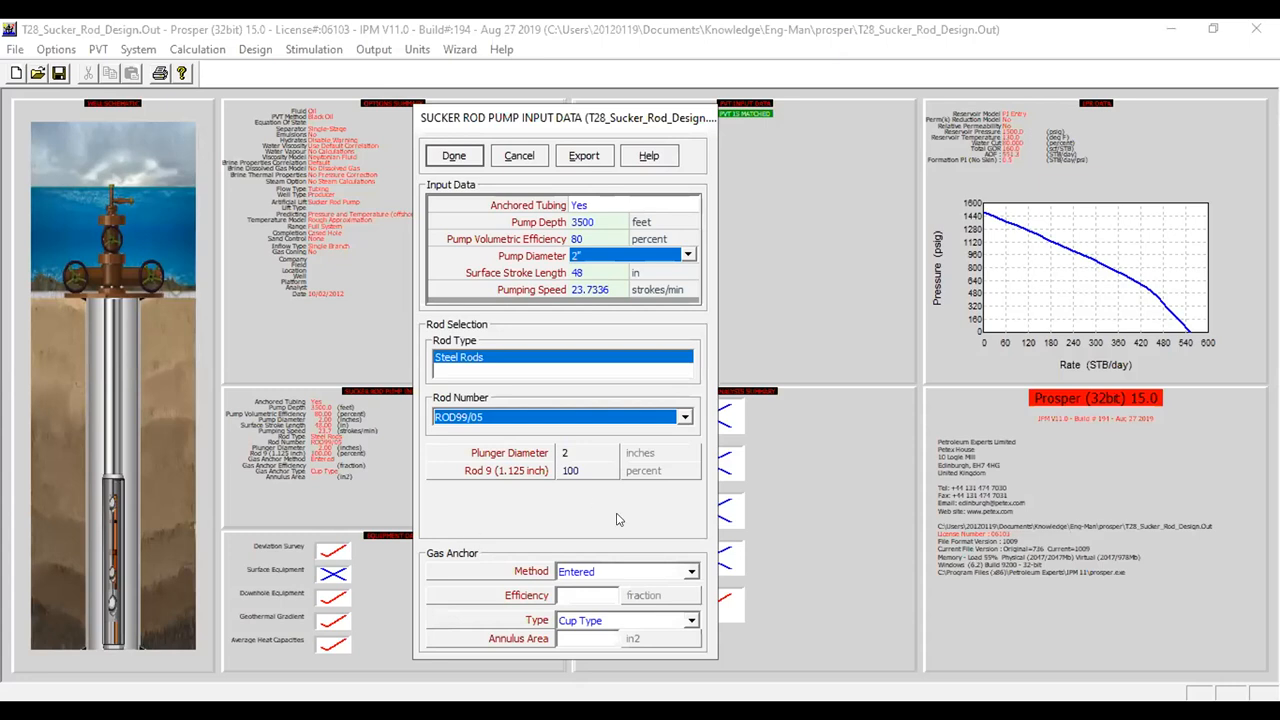
- Keep the gas anchor method as Entered, set its efficiency to 1 and annulus area to 28 in2, and accept the pump input data
{"action": "left_click", "coordinate": [591, 596]}
{"action": "left_click", "coordinate": [690, 571]}
{"action": "left_click", "coordinate": [576, 586]}
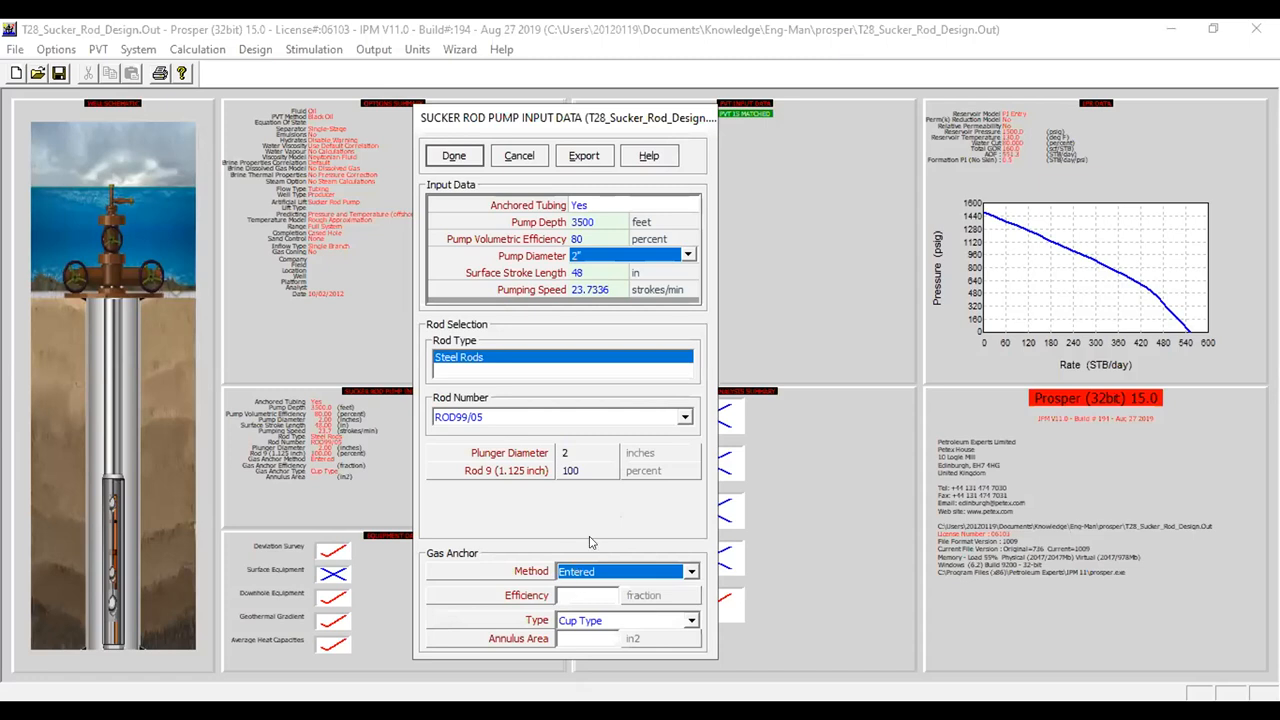
{"action": "left_click", "coordinate": [578, 592]}
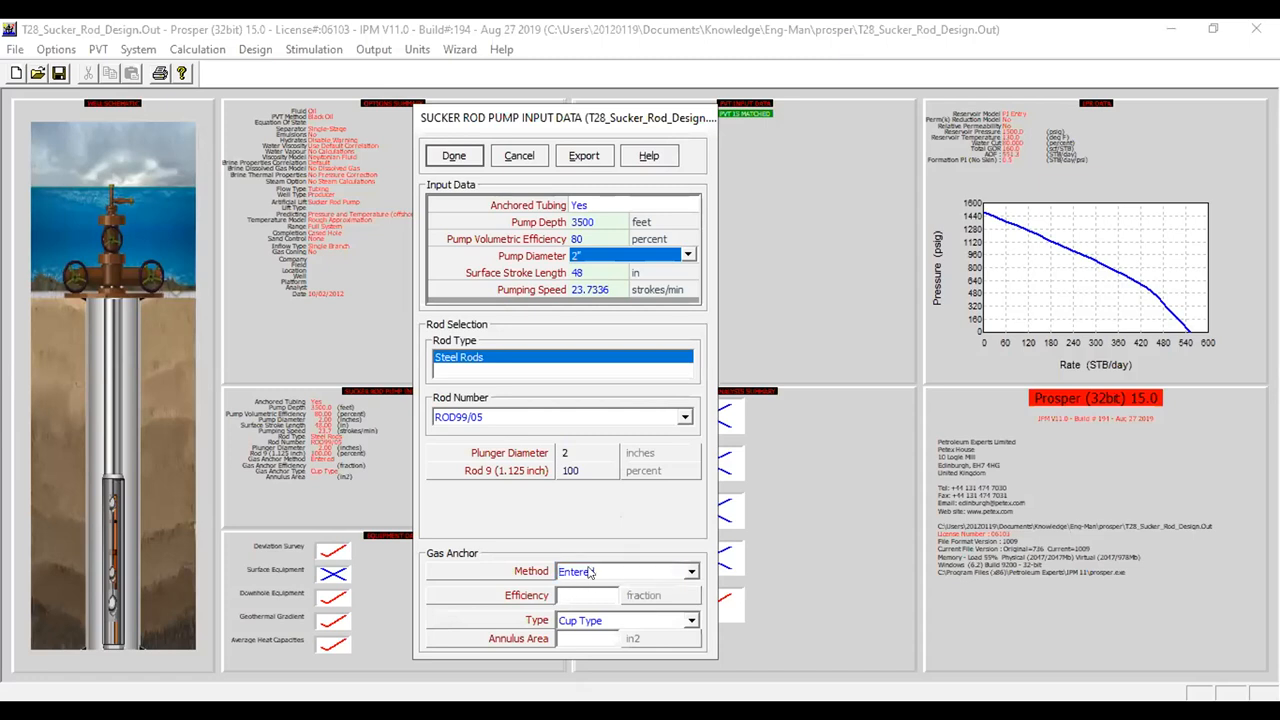
{"action": "type", "text": "1"}
{"action": "left_click", "coordinate": [581, 634]}
{"action": "type", "text": "28"}
{"action": "left_click", "coordinate": [454, 157]}
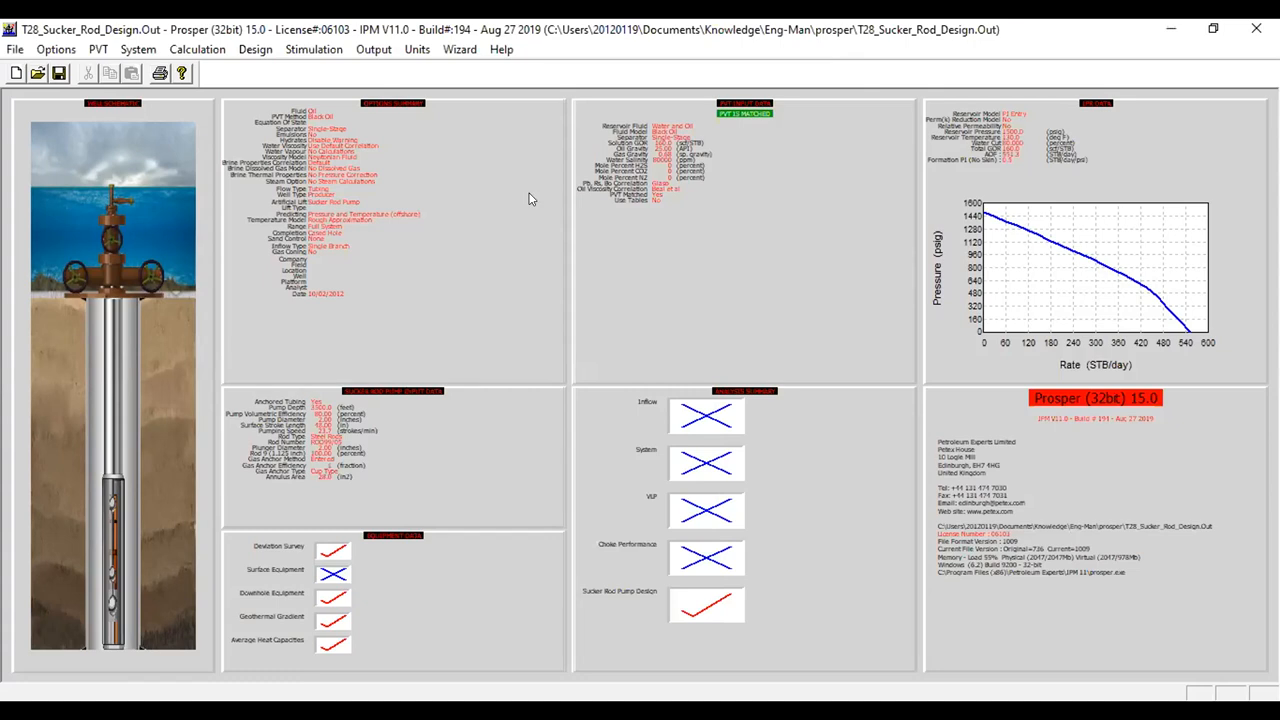
- Run the System (IPR+VLP) calculation with a top node pressure of 100 psig
{"action": "left_click", "coordinate": [200, 50]}
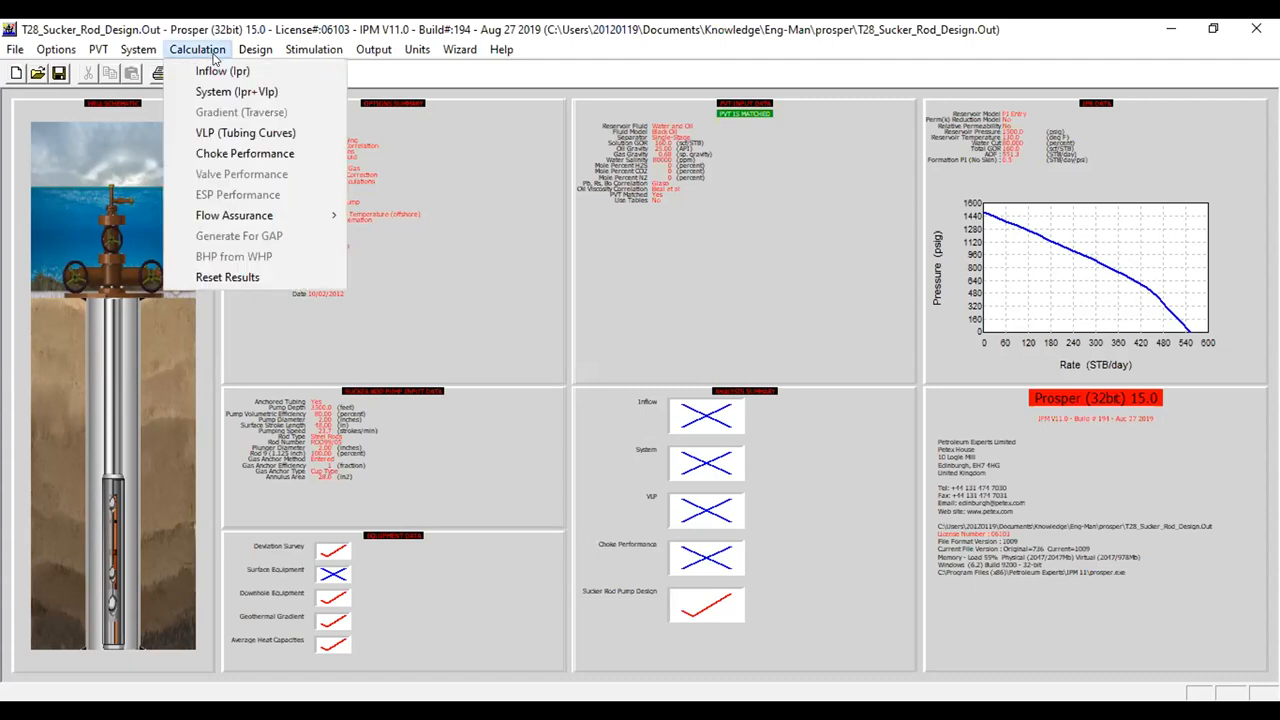
{"action": "left_click", "coordinate": [227, 93]}
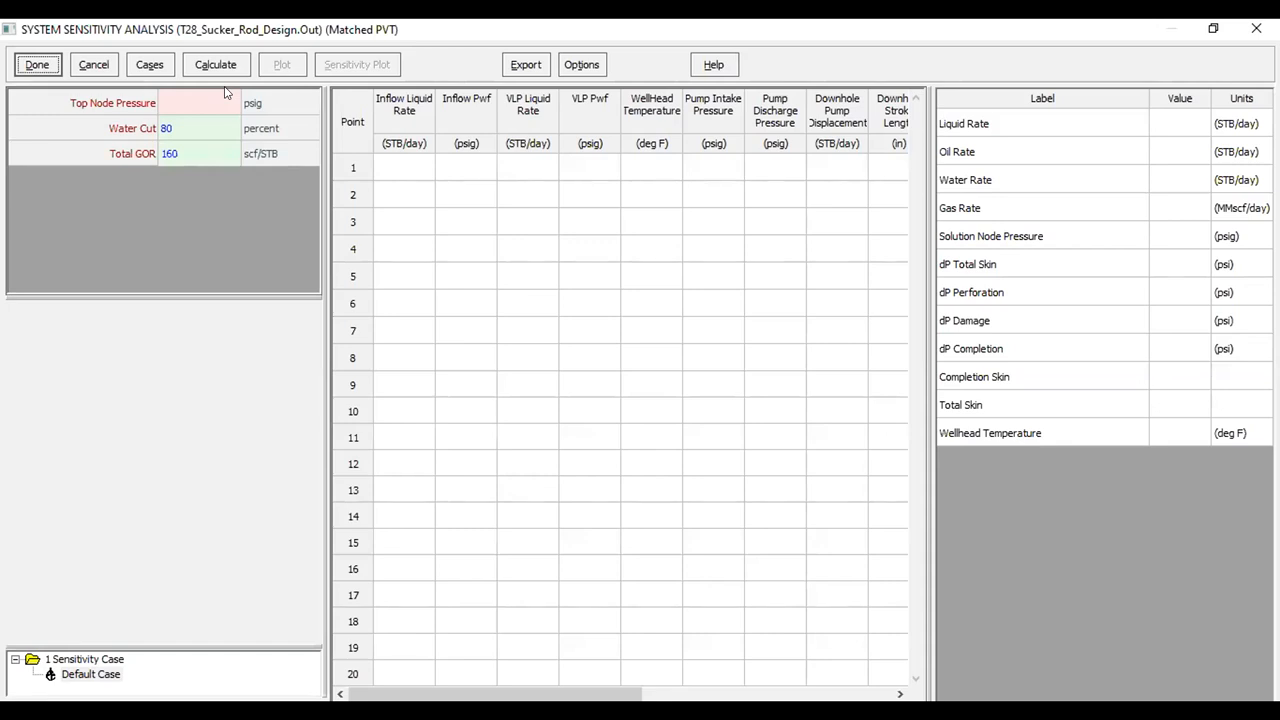
{"action": "left_click", "coordinate": [194, 103]}
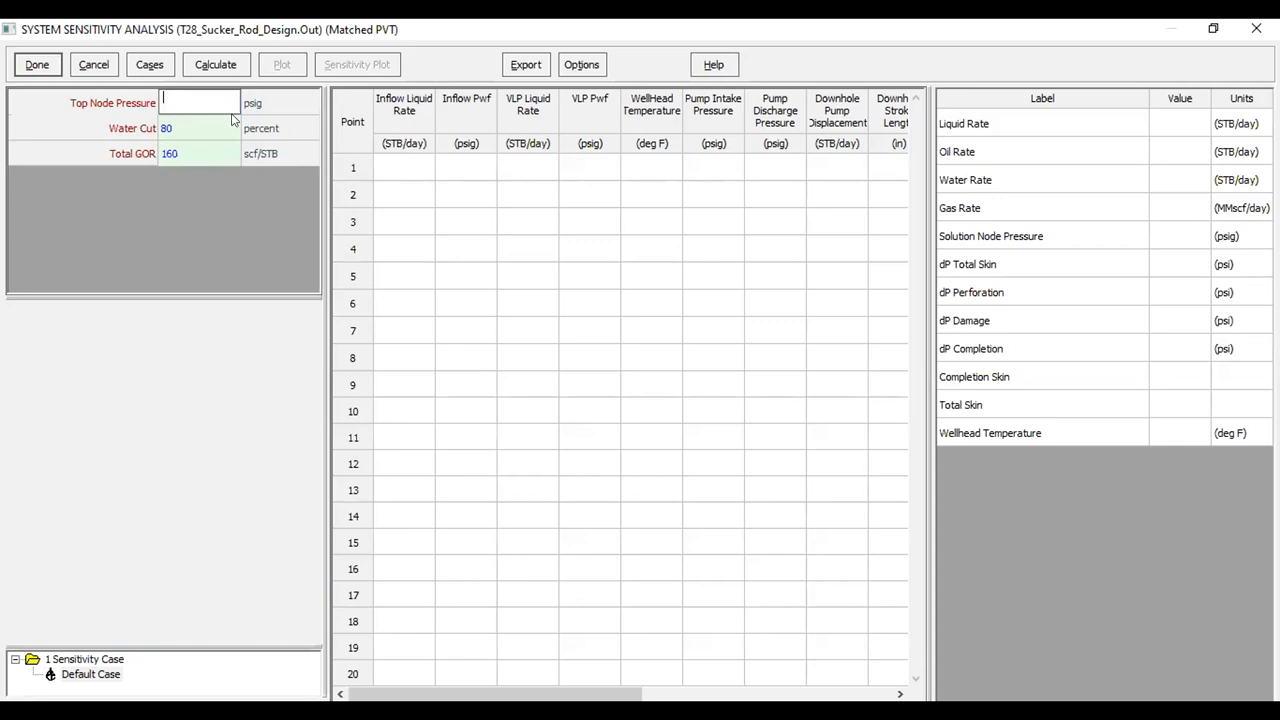
{"action": "type", "text": "100"}
{"action": "key", "text": "Return"}
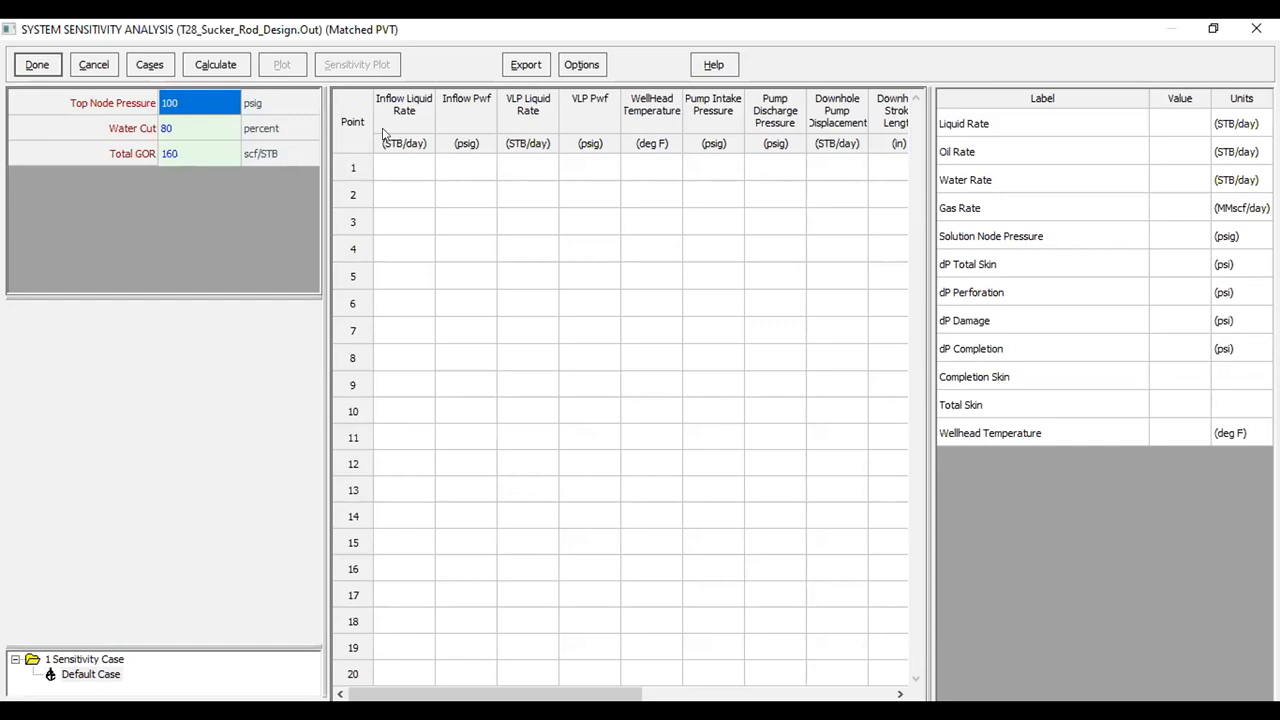
{"action": "left_click", "coordinate": [222, 72]}
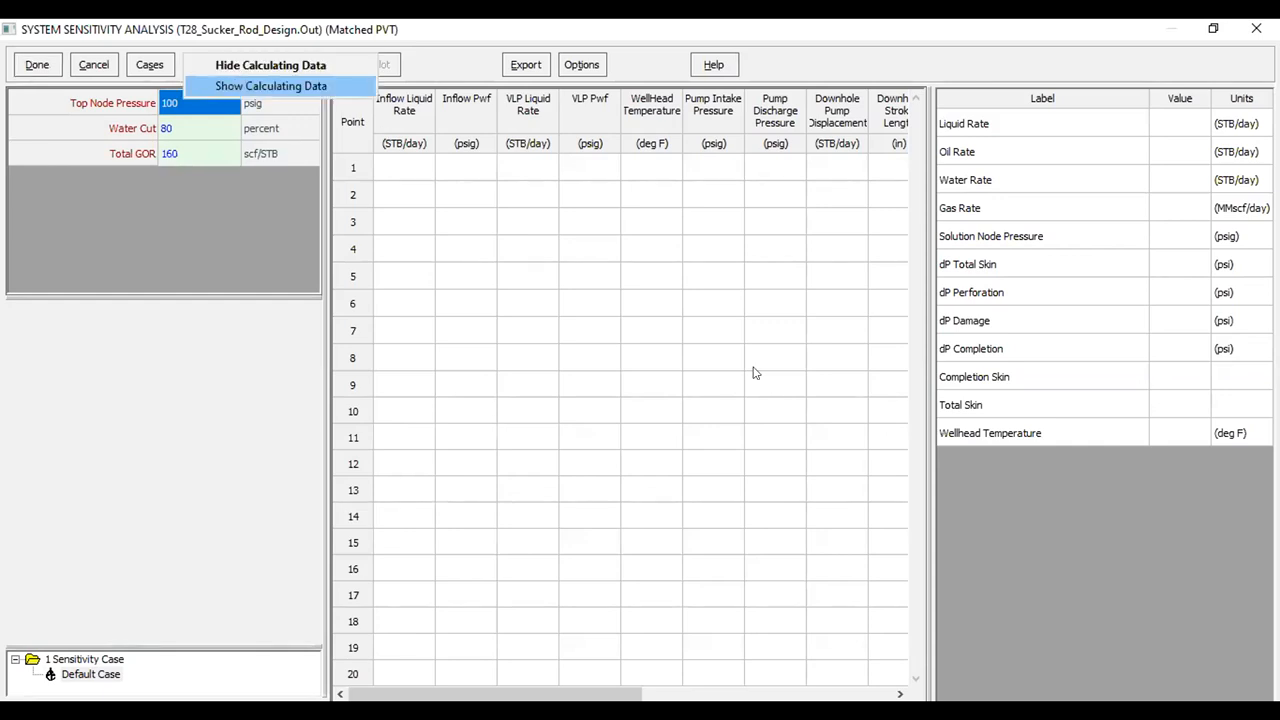
{"action": "key", "text": "Return"}
{"action": "left_click", "coordinate": [752, 408]}
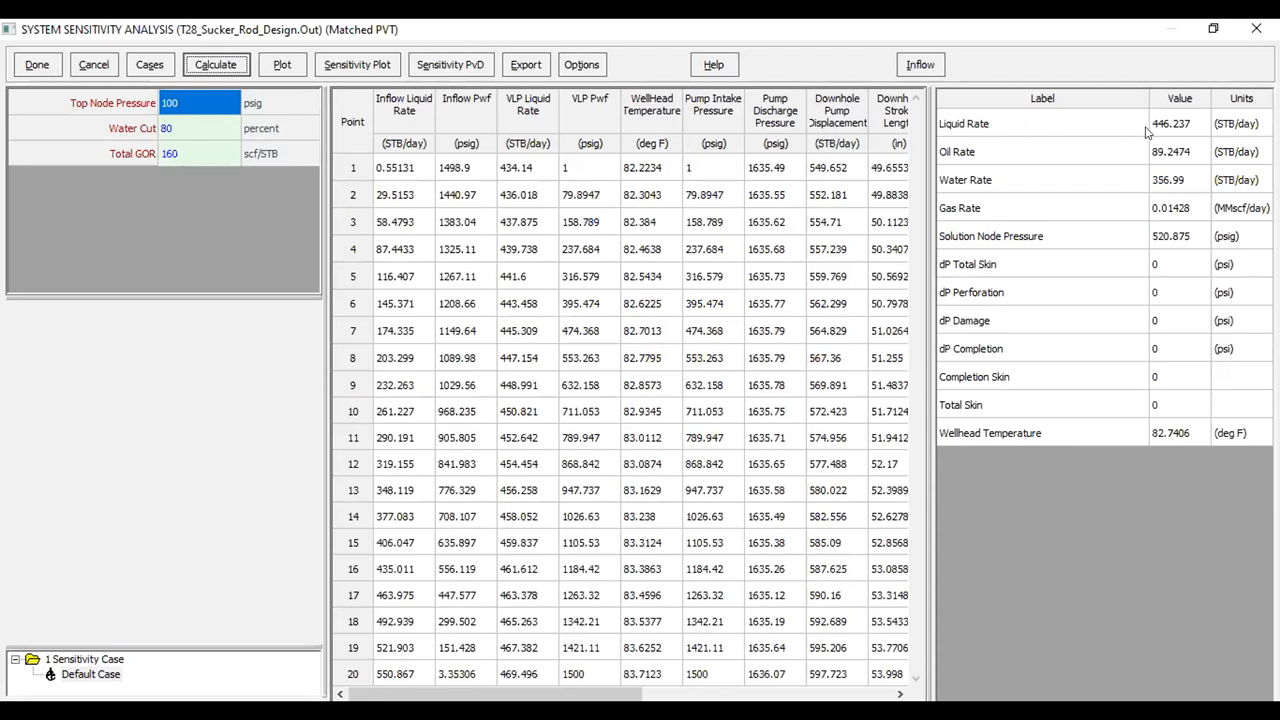
- Check the solution liquid rate and node pressure, and try viewing the results as an IPR/VLP plot and a sensitivity plot
{"action": "left_click", "coordinate": [1183, 126]}
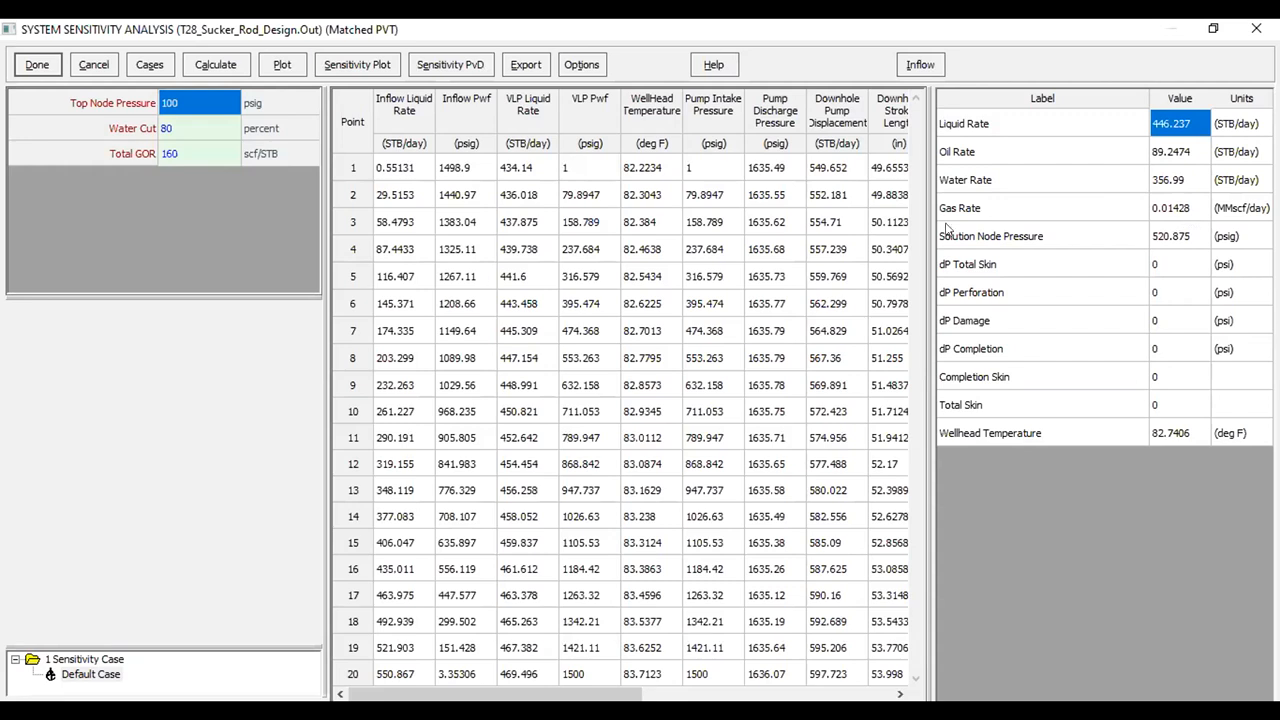
{"action": "left_click", "coordinate": [1155, 247]}
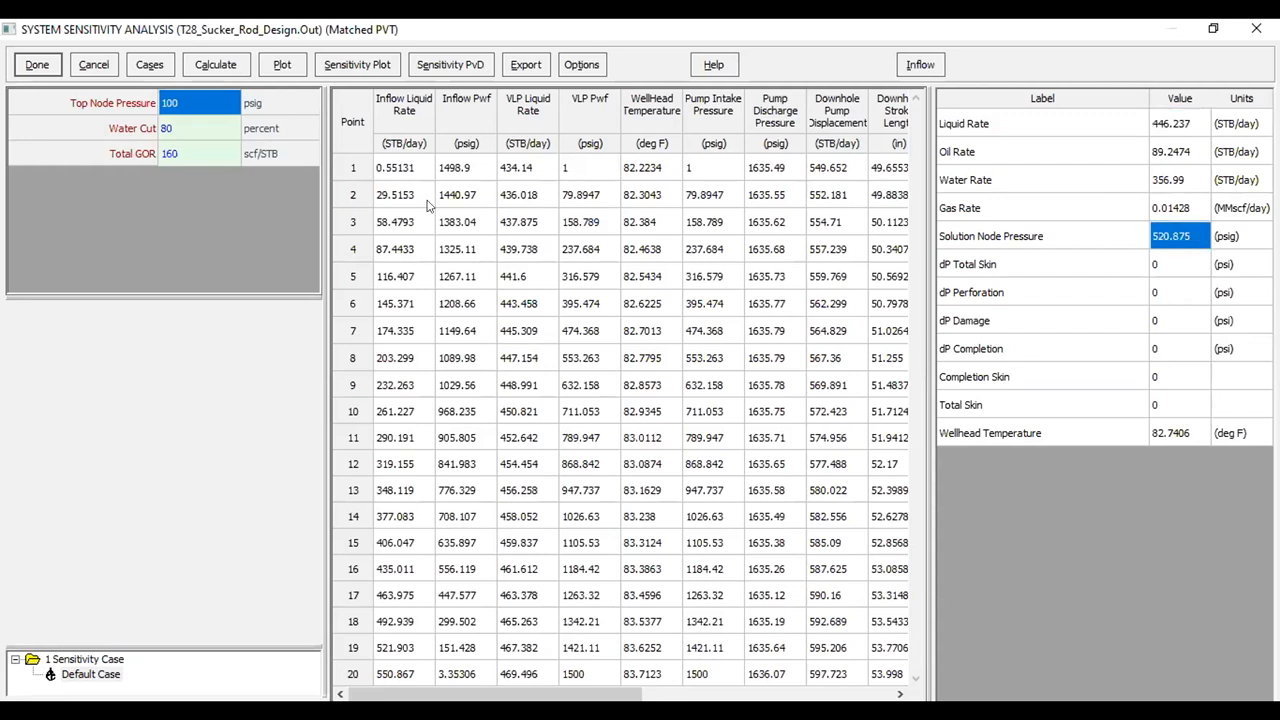
{"action": "left_click", "coordinate": [283, 65]}
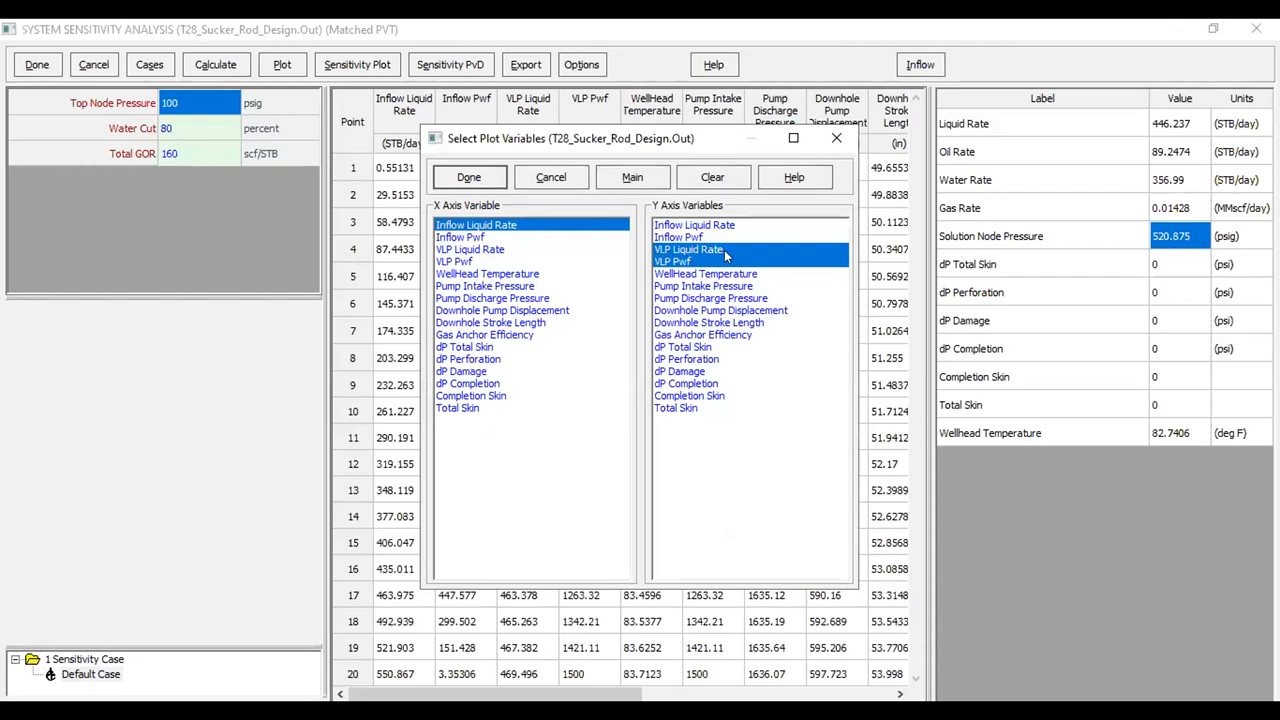
{"action": "left_click", "coordinate": [470, 178]}
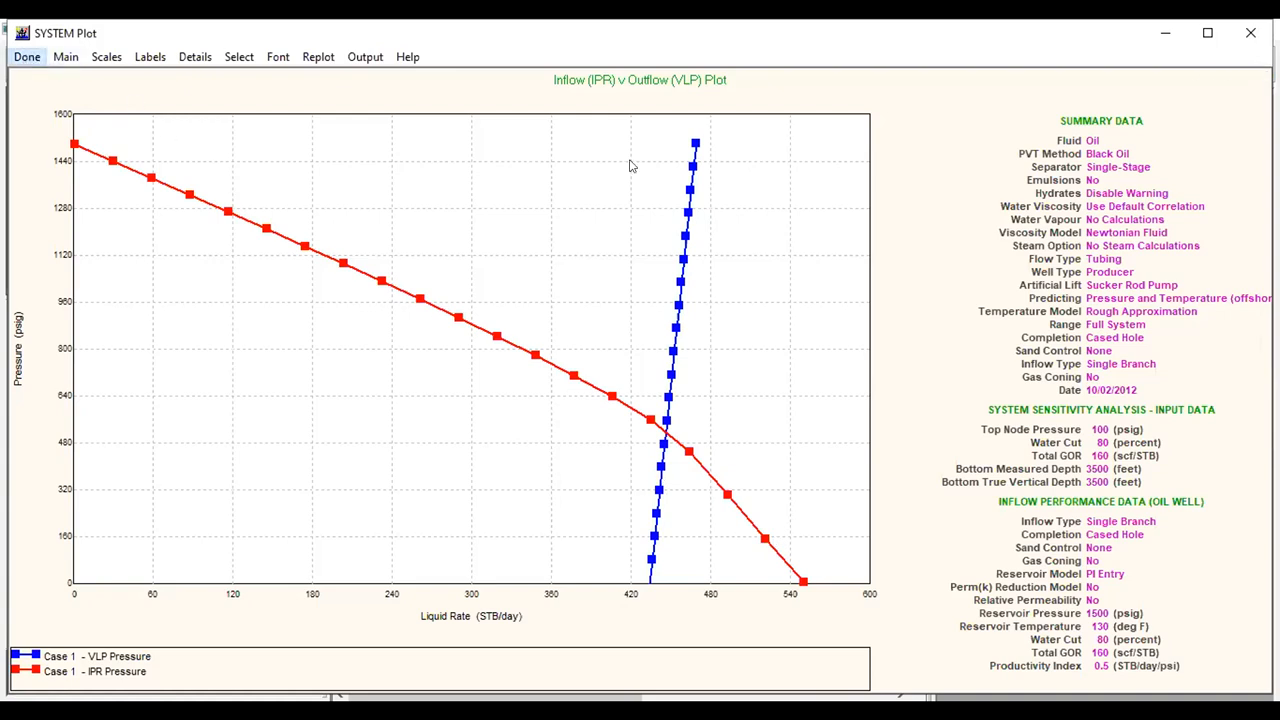
{"action": "left_click", "coordinate": [377, 69]}
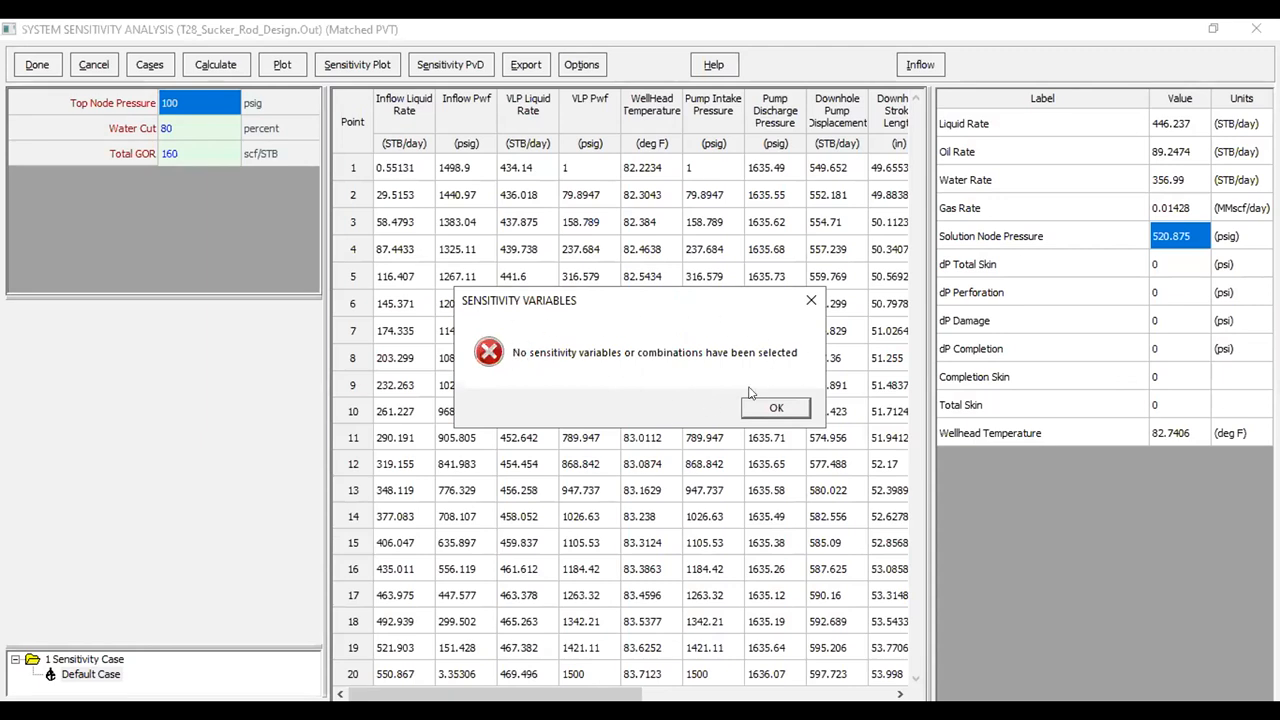
{"action": "left_click", "coordinate": [773, 409]}
- Define sensitivity cases on Pumping Speed with values of 23, 30 and 40 strokes/min
{"action": "left_click", "coordinate": [147, 66]}
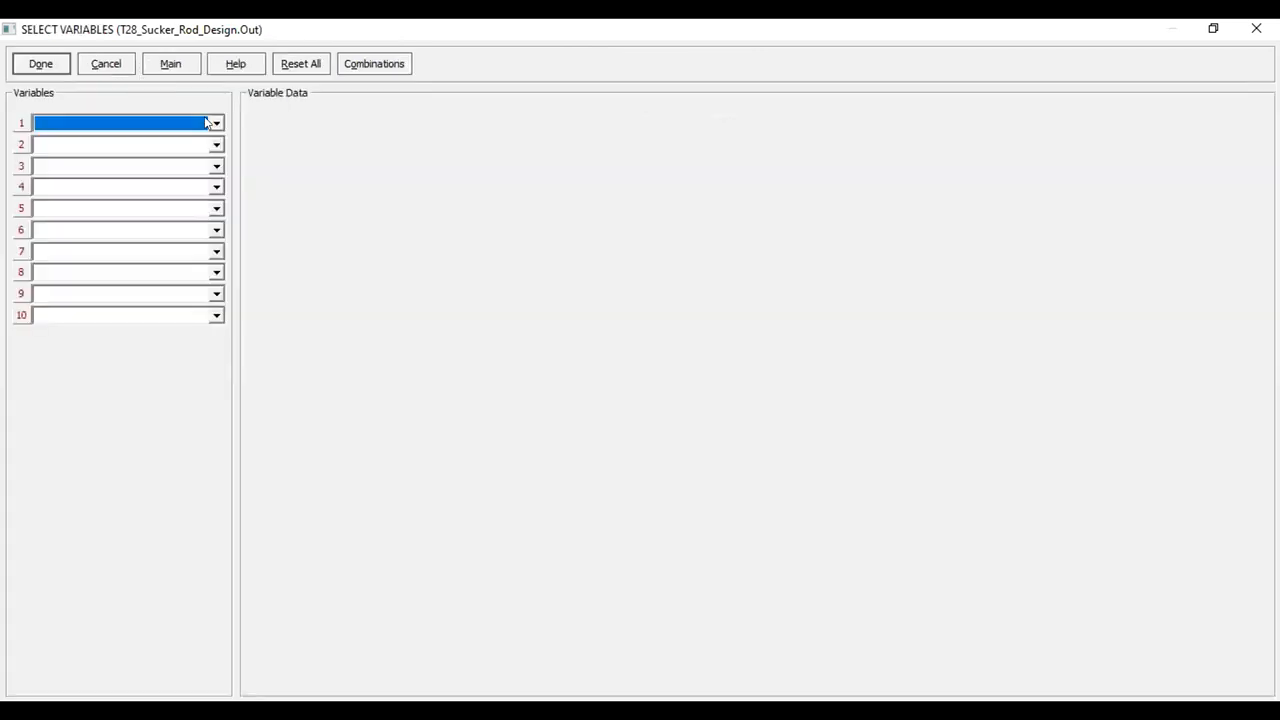
{"action": "left_click", "coordinate": [216, 122]}
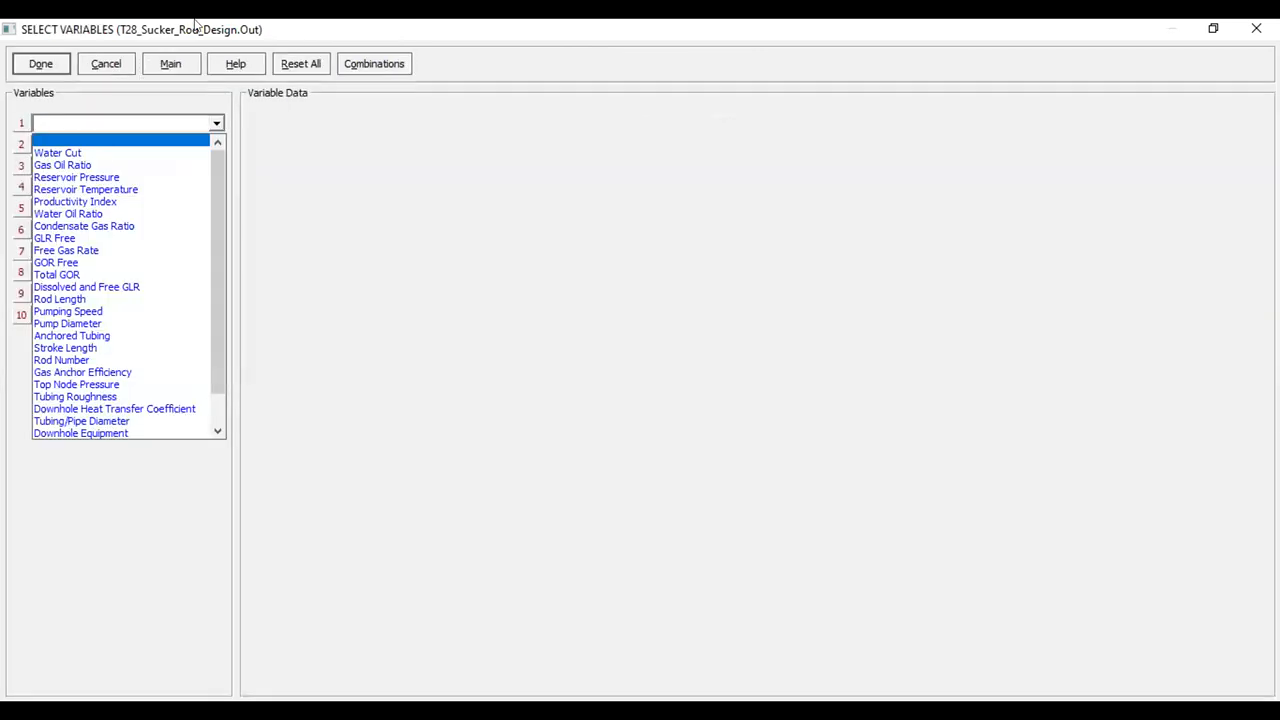
{"action": "left_click", "coordinate": [68, 314]}
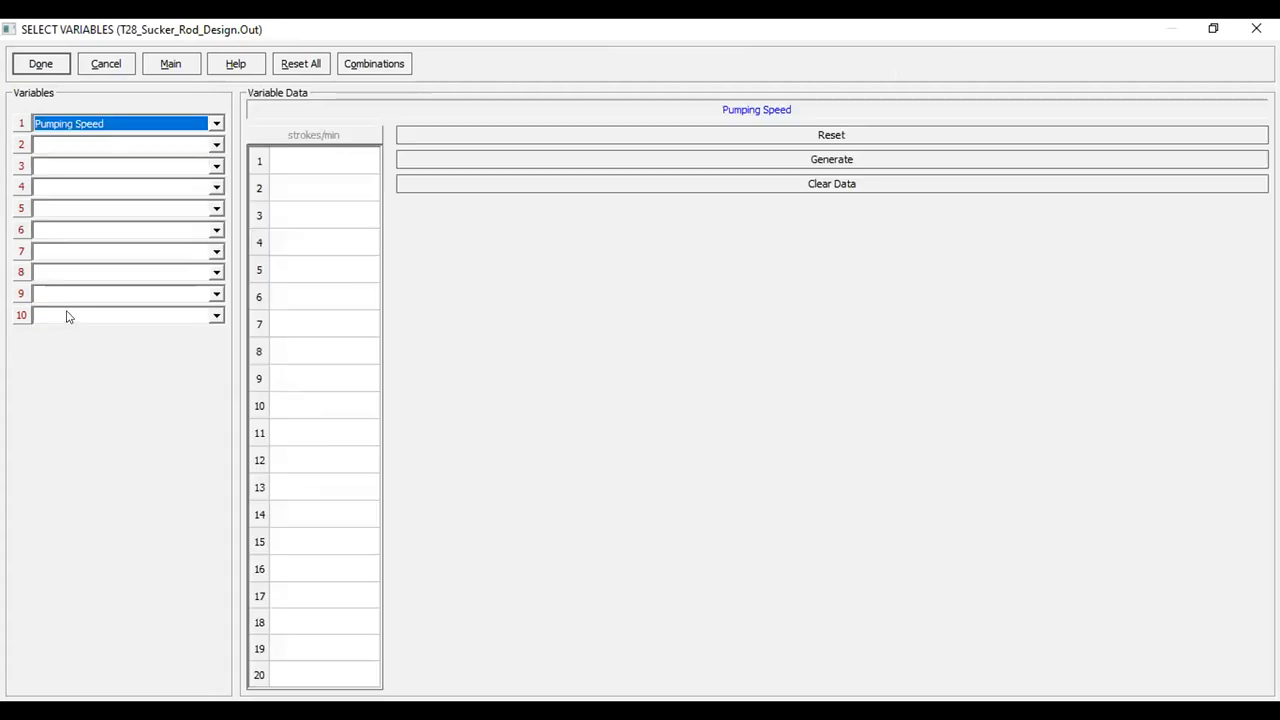
{"action": "left_click", "coordinate": [305, 158]}
{"action": "left_click", "coordinate": [302, 158]}
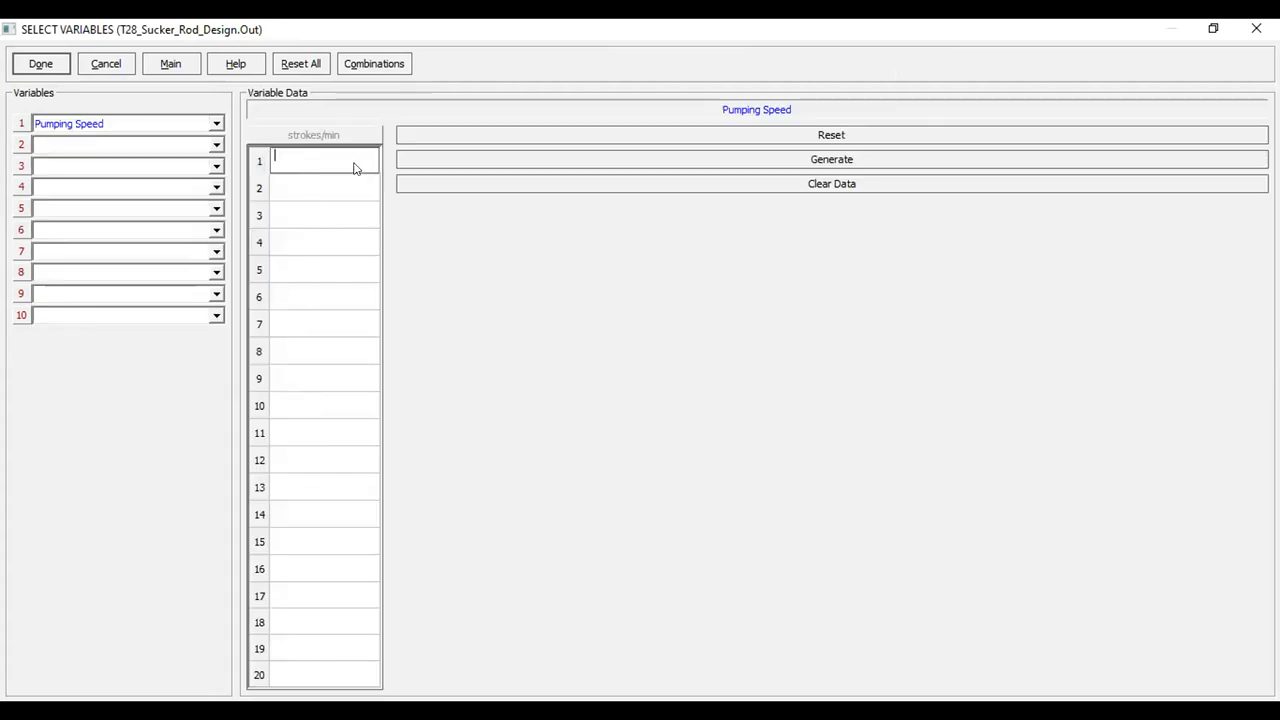
{"action": "type", "text": "23"}
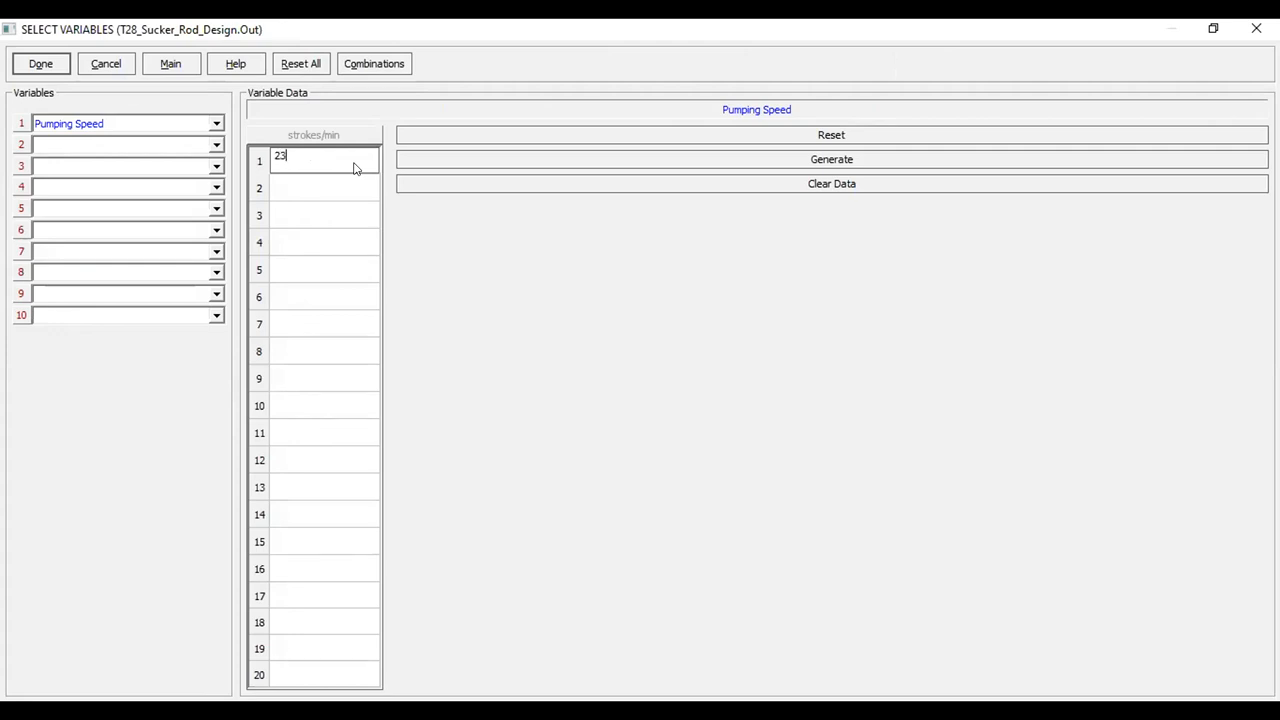
{"action": "left_click", "coordinate": [322, 188]}
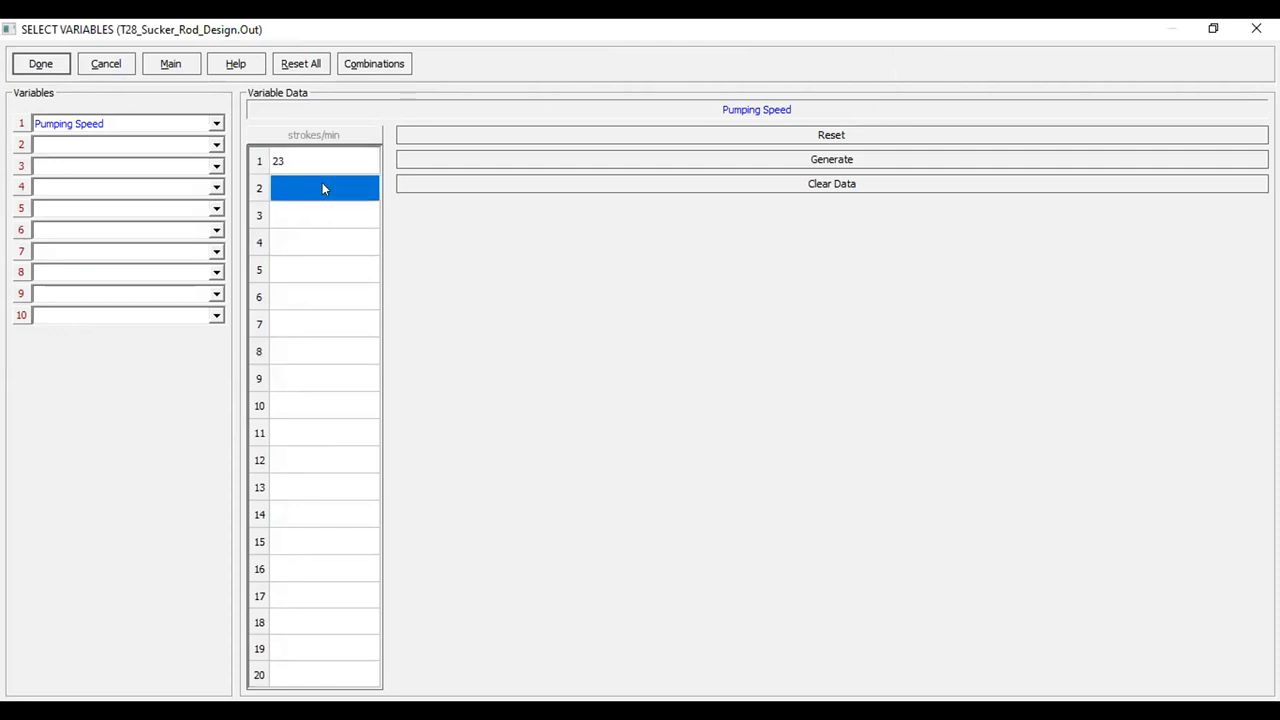
{"action": "type", "text": "30"}
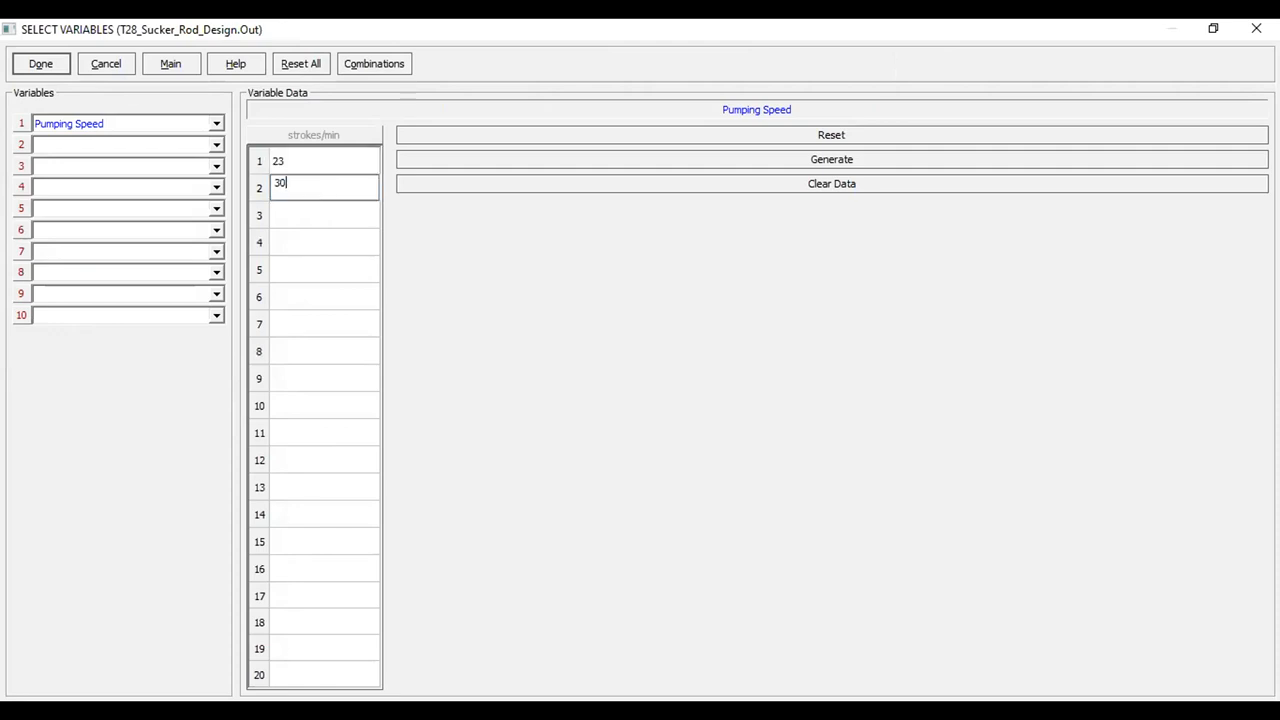
{"action": "left_click", "coordinate": [332, 216]}
{"action": "type", "text": "40"}
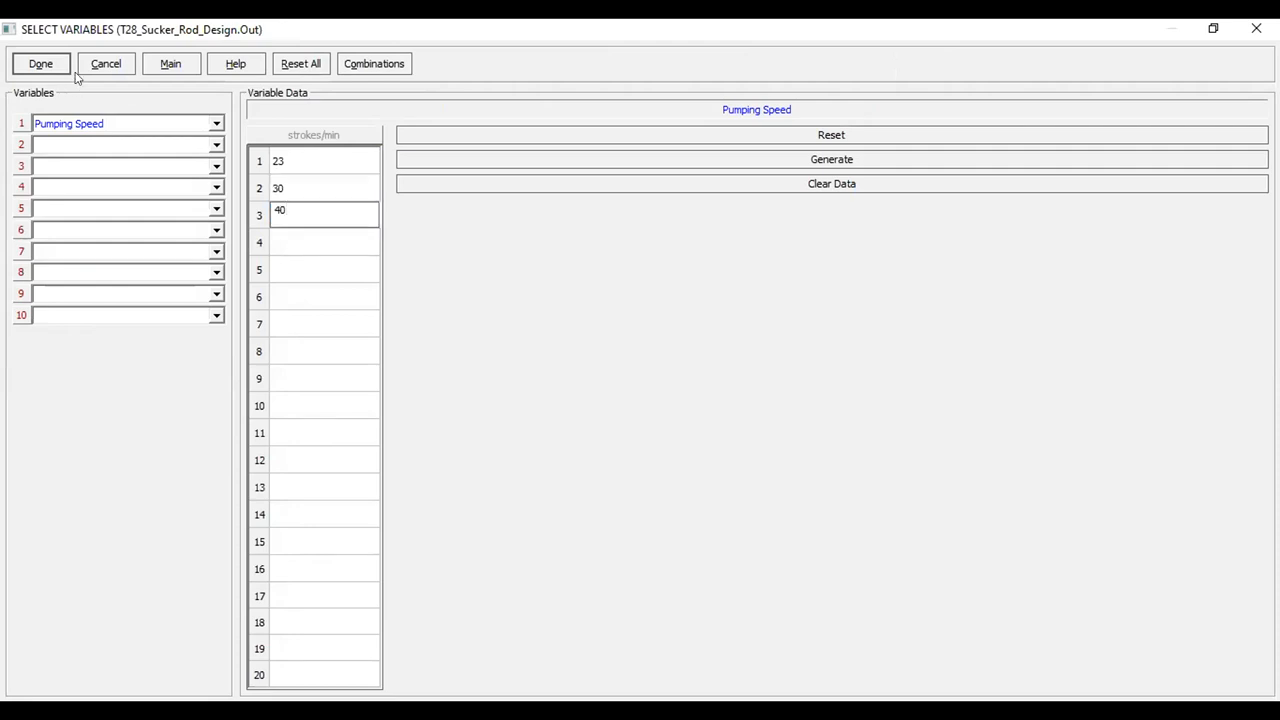
{"action": "left_click", "coordinate": [317, 268]}
{"action": "left_click", "coordinate": [310, 249]}
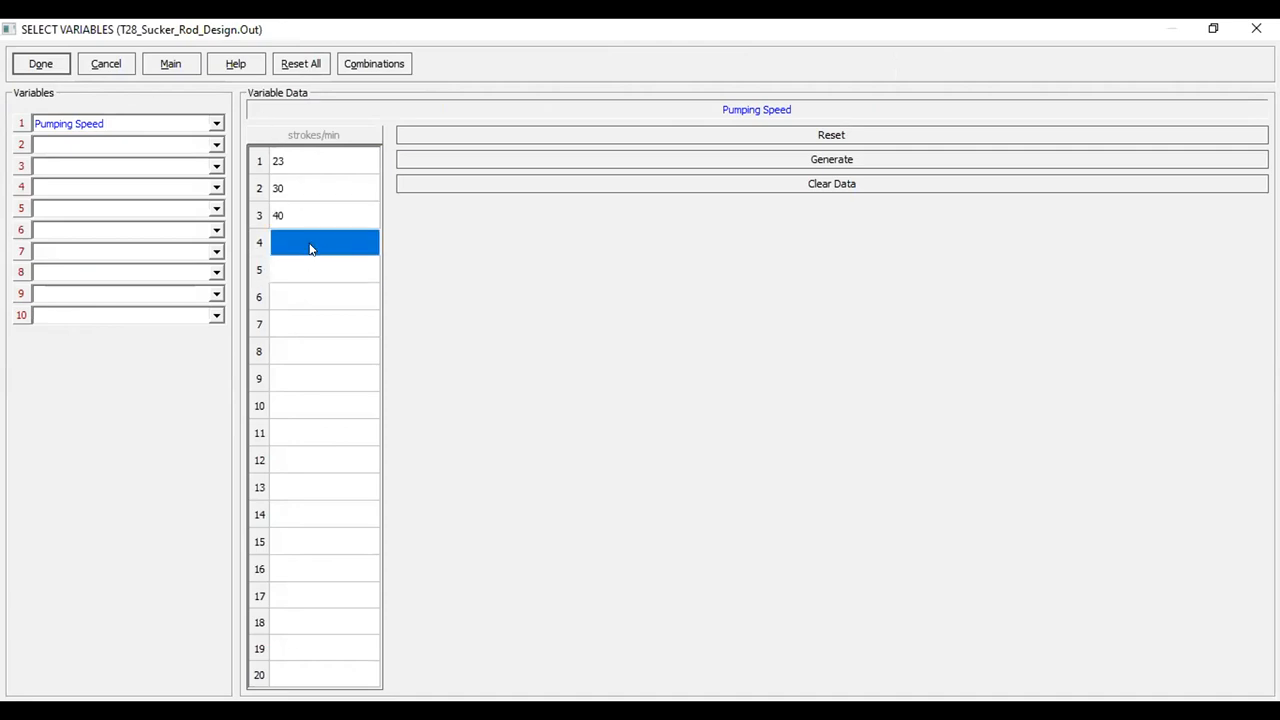
{"action": "left_click", "coordinate": [50, 68]}
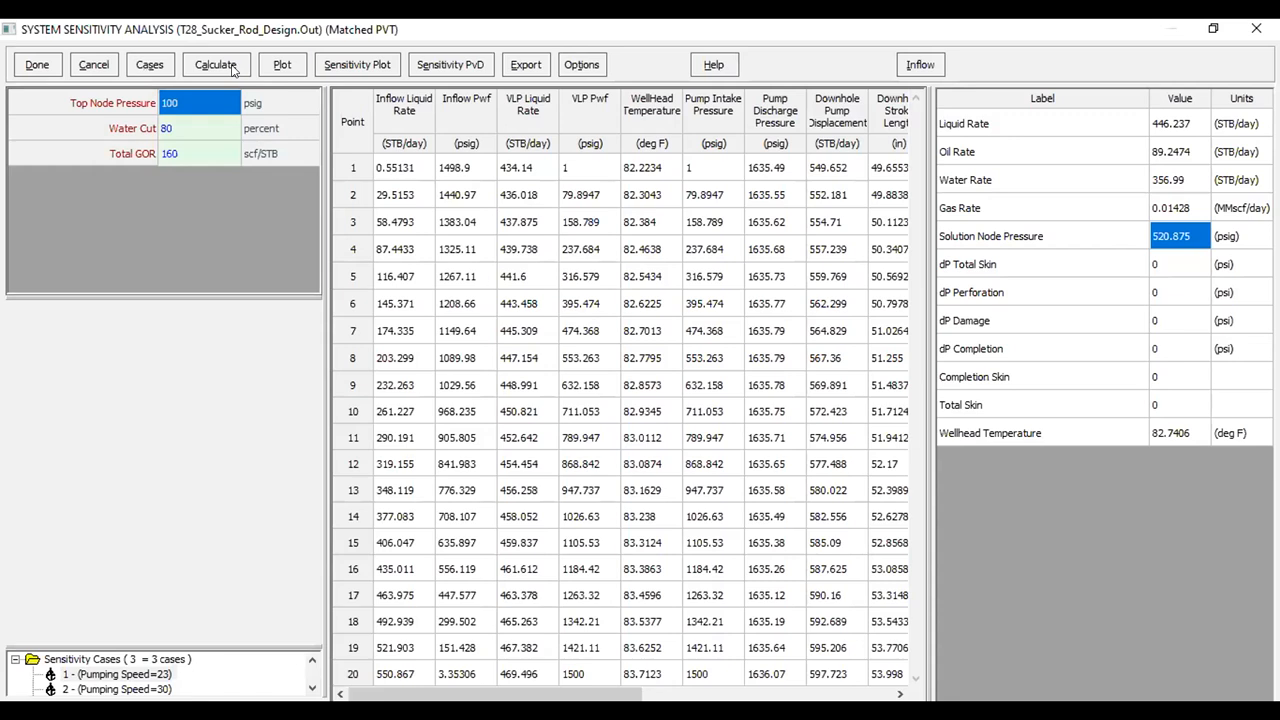
- Calculate the pumping speed cases showing the calculating data, and view their sensitivity and IPR/VLP plots
{"action": "left_click", "coordinate": [232, 68]}
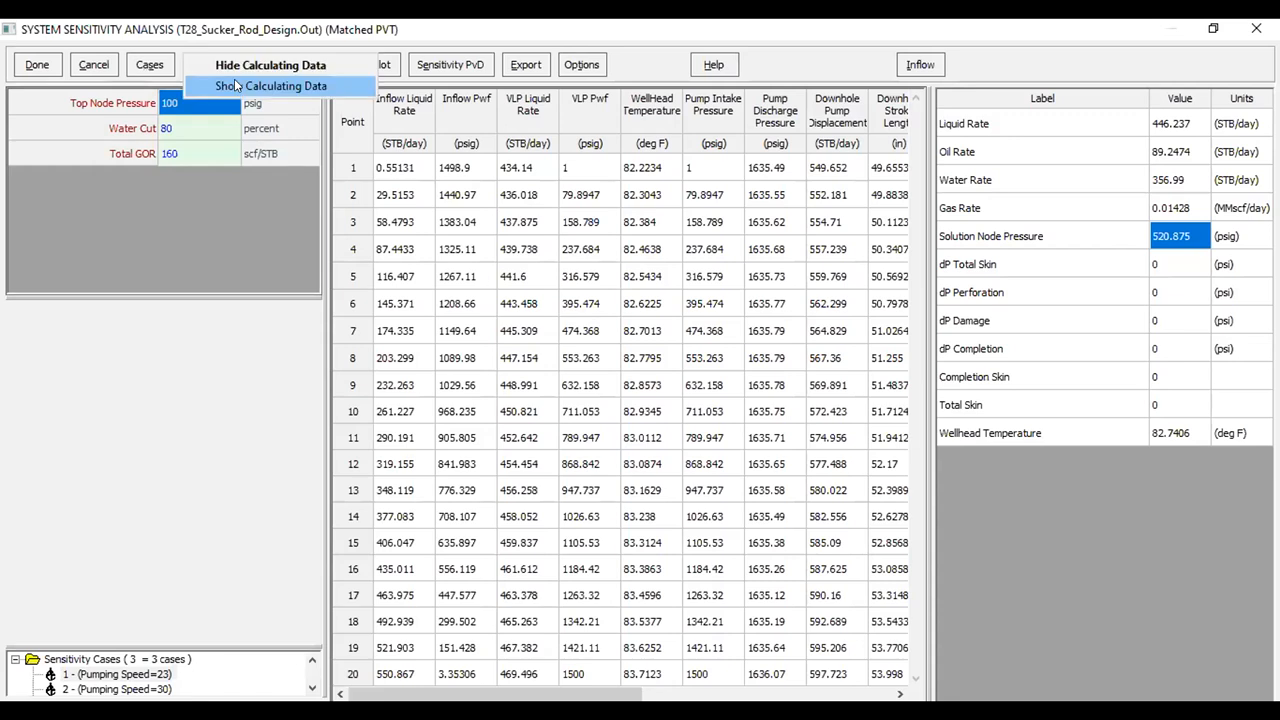
{"action": "left_click", "coordinate": [292, 87]}
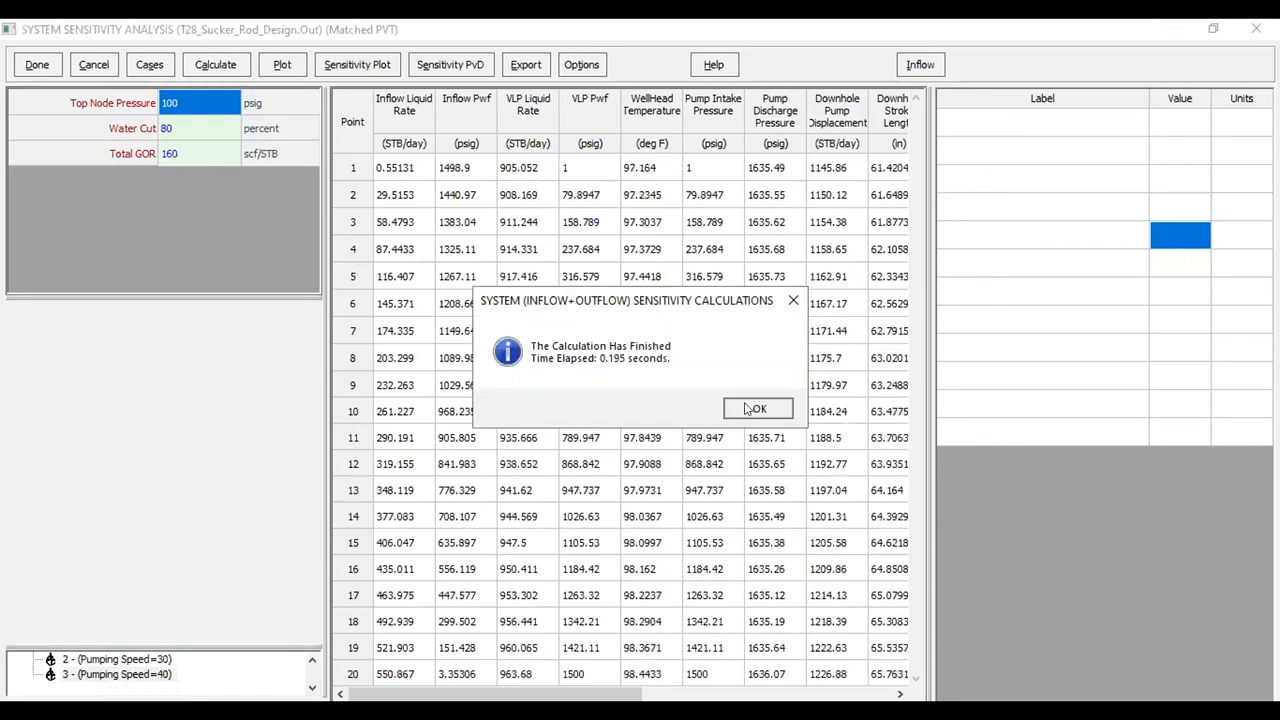
{"action": "left_click", "coordinate": [342, 72]}
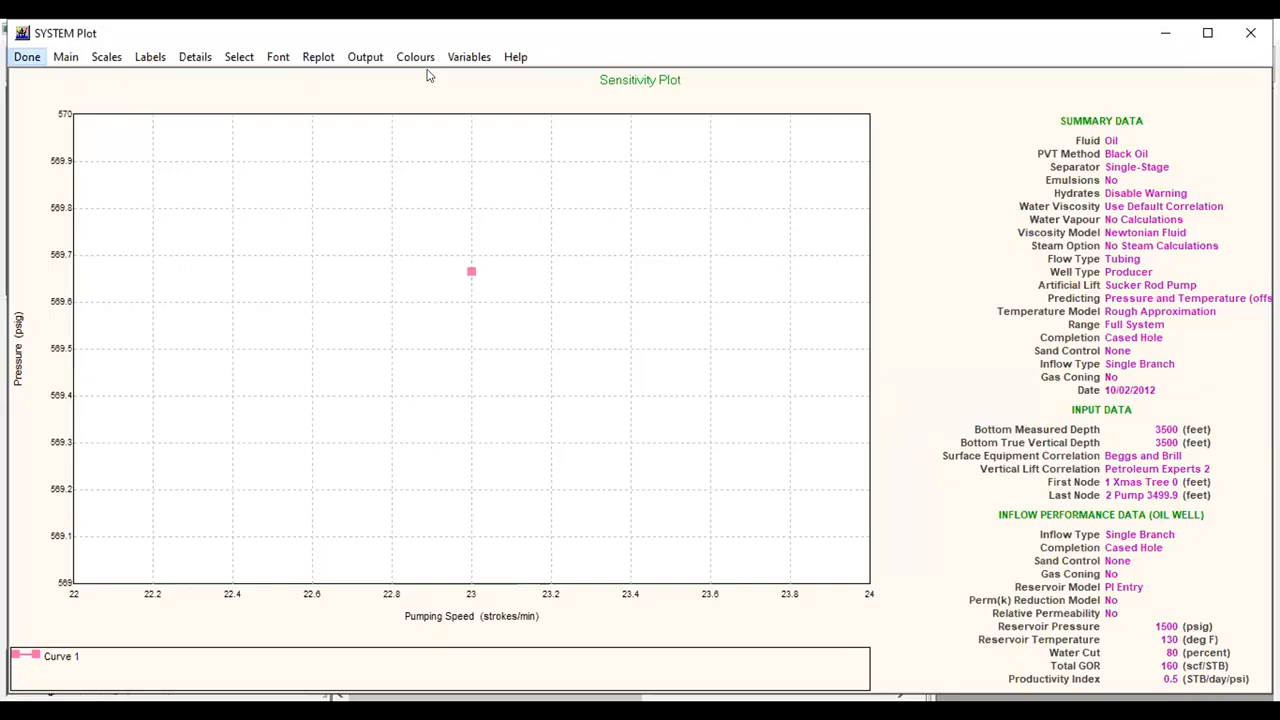
{"action": "left_click", "coordinate": [468, 62]}
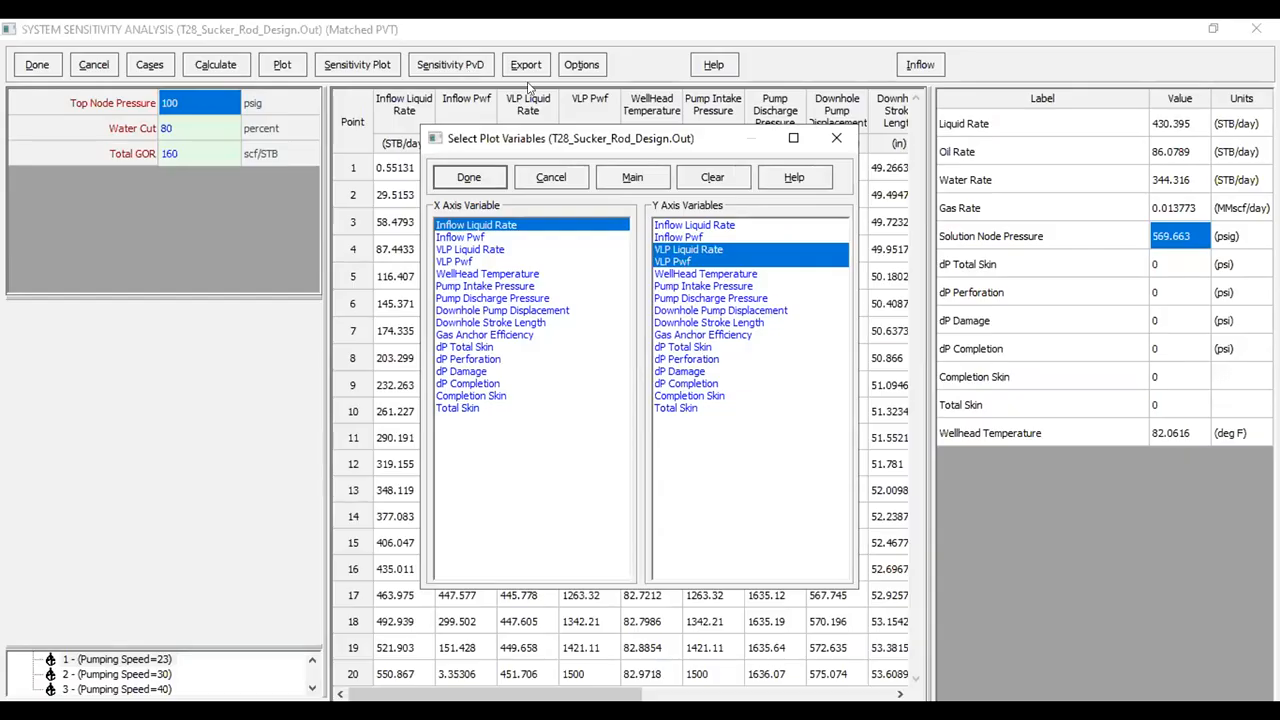
{"action": "left_click", "coordinate": [485, 178]}
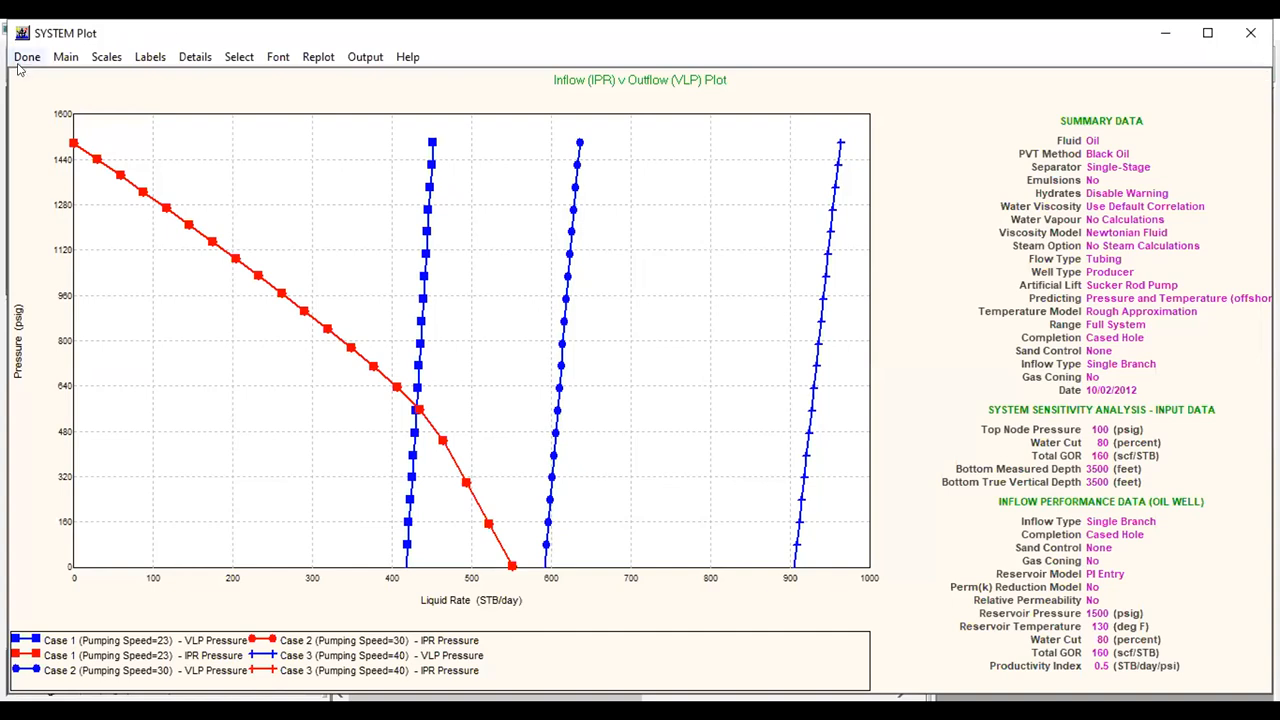
- Replace the second and third pumping speed sensitivity values with 10 and 15 strokes/min, keeping 23, and accept them
{"action": "left_click", "coordinate": [148, 63]}
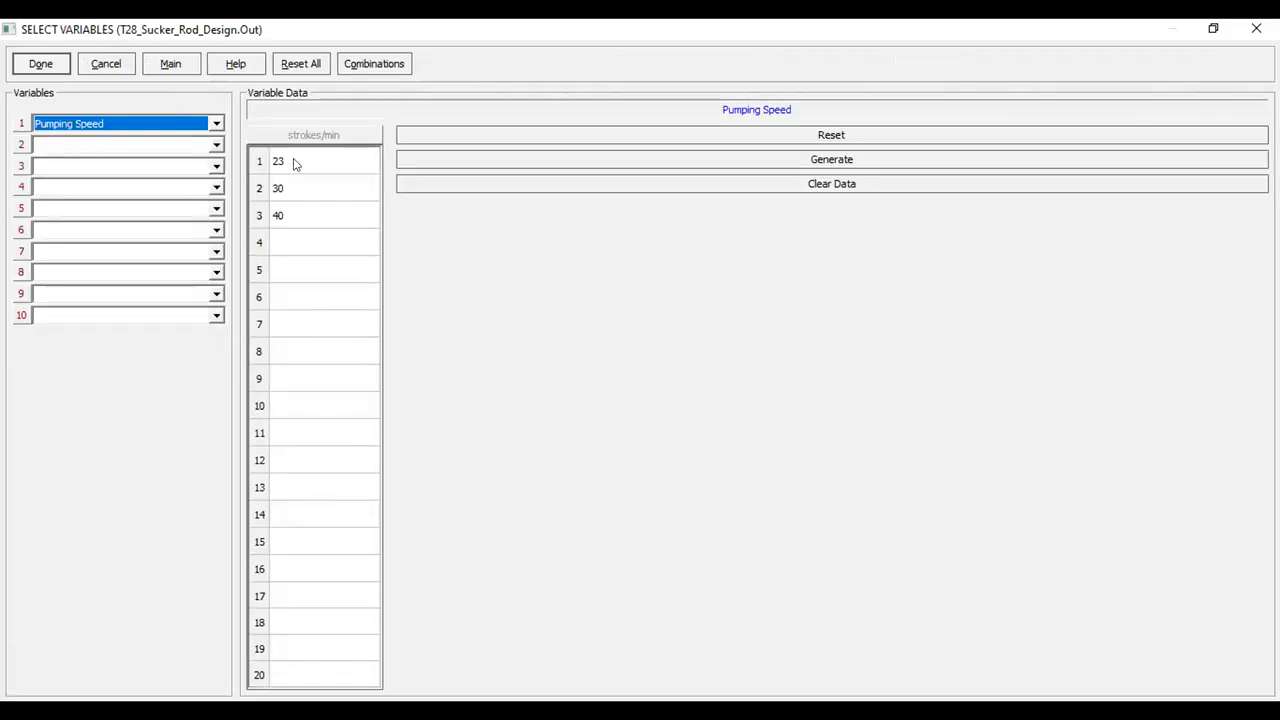
{"action": "left_click", "coordinate": [293, 158]}
{"action": "left_click", "coordinate": [305, 162]}
{"action": "left_click", "coordinate": [306, 197]}
{"action": "left_click", "coordinate": [307, 178]}
{"action": "key", "text": "BackSpace"}
{"action": "key", "text": "BackSpace"}
{"action": "type", "text": "10"}
{"action": "left_click", "coordinate": [305, 212]}
{"action": "left_click", "coordinate": [305, 212]}
{"action": "type", "text": "1"}
{"action": "key", "text": "BackSpace"}
{"action": "key", "text": "BackSpace"}
{"action": "key", "text": "BackSpace"}
{"action": "type", "text": "15"}
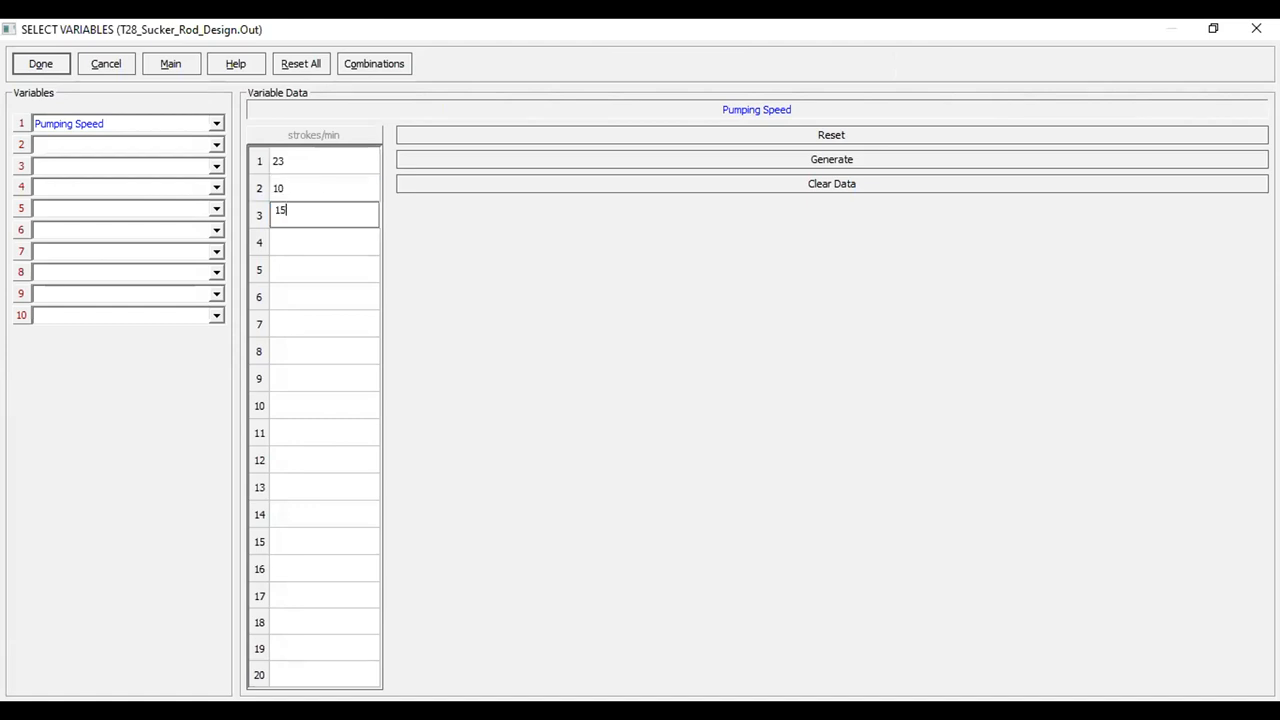
{"action": "left_click", "coordinate": [310, 287]}
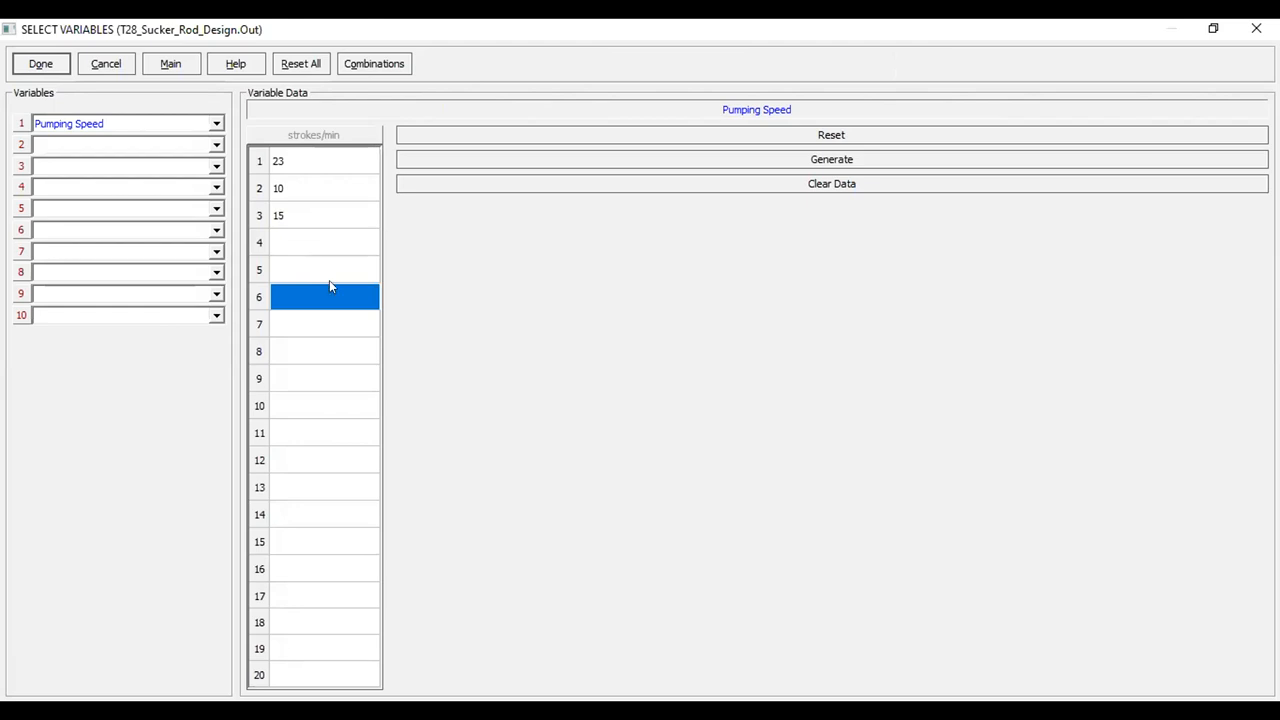
{"action": "left_click", "coordinate": [335, 193]}
{"action": "left_click", "coordinate": [344, 225]}
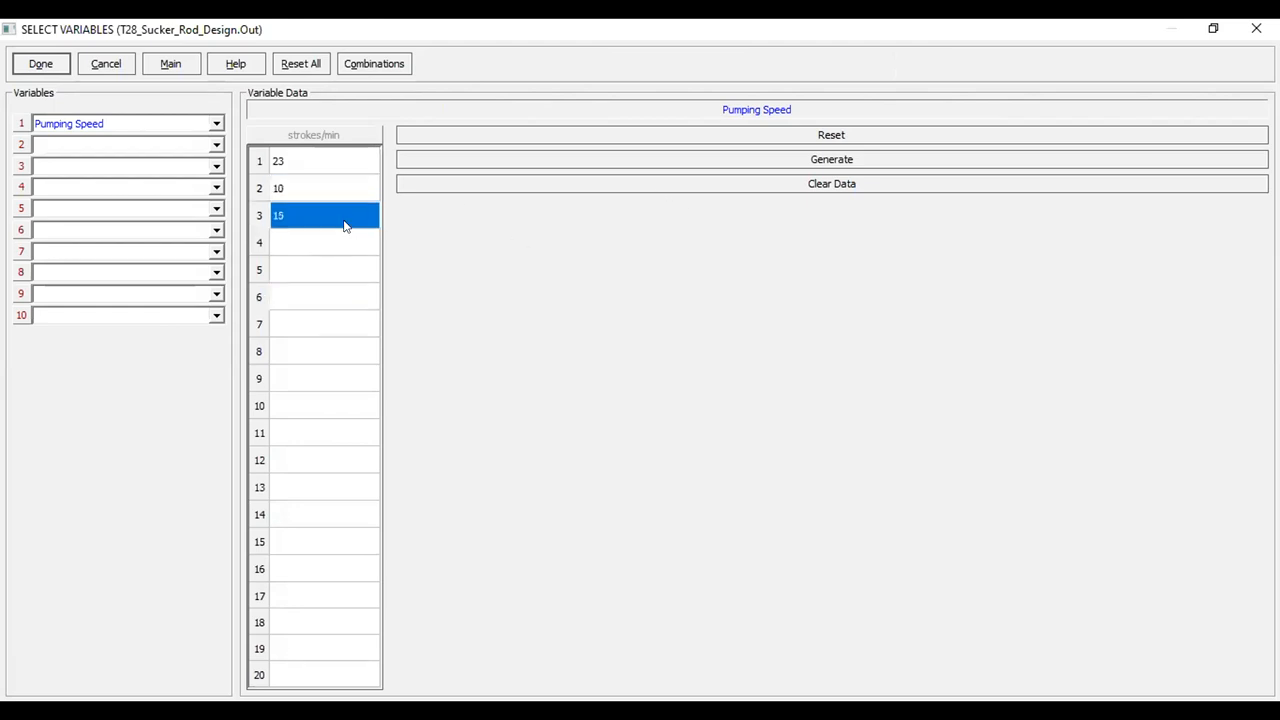
{"action": "left_click", "coordinate": [40, 64]}
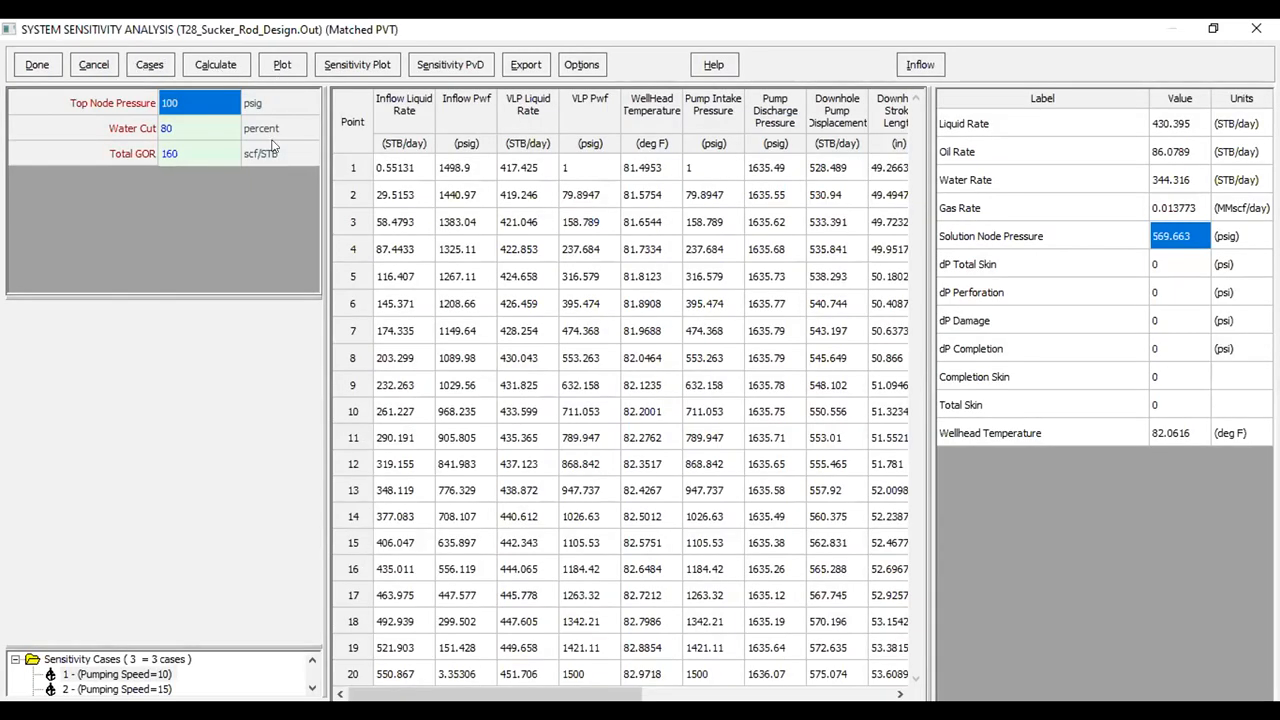
- Recalculate the revised pumping speed cases and compare their VLP curves with the inflow curve on the system plot
{"action": "left_click", "coordinate": [745, 412]}
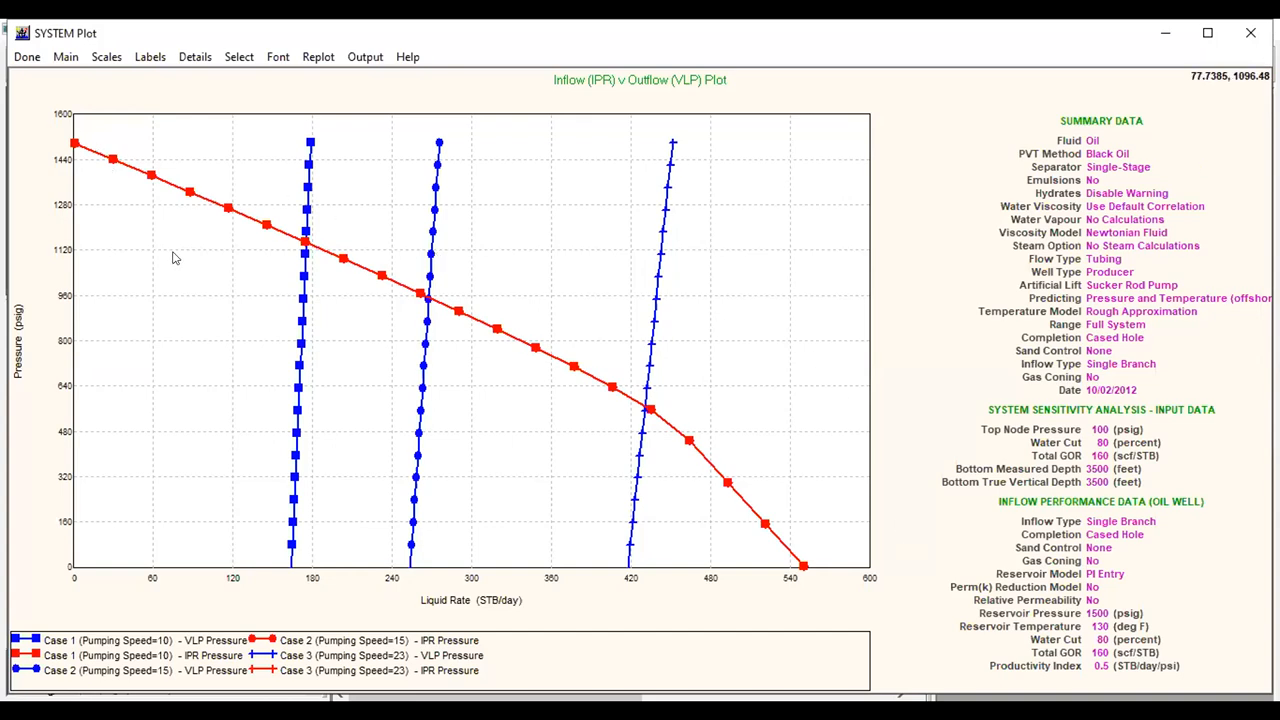
{"action": "left_click", "coordinate": [27, 56]}
- Plot Liquid Rate against pumping speed in the sensitivity plot, and finish the system sensitivity analysis
{"action": "left_click", "coordinate": [282, 64]}
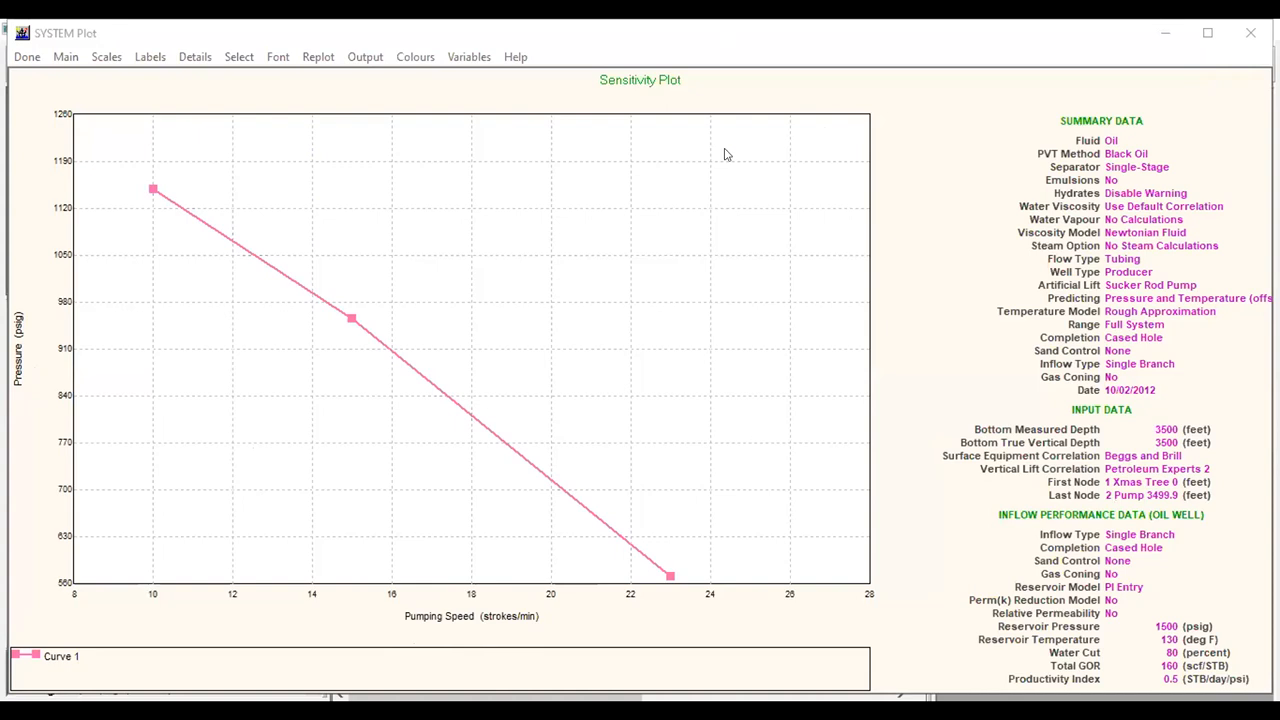
{"action": "left_click", "coordinate": [466, 58]}
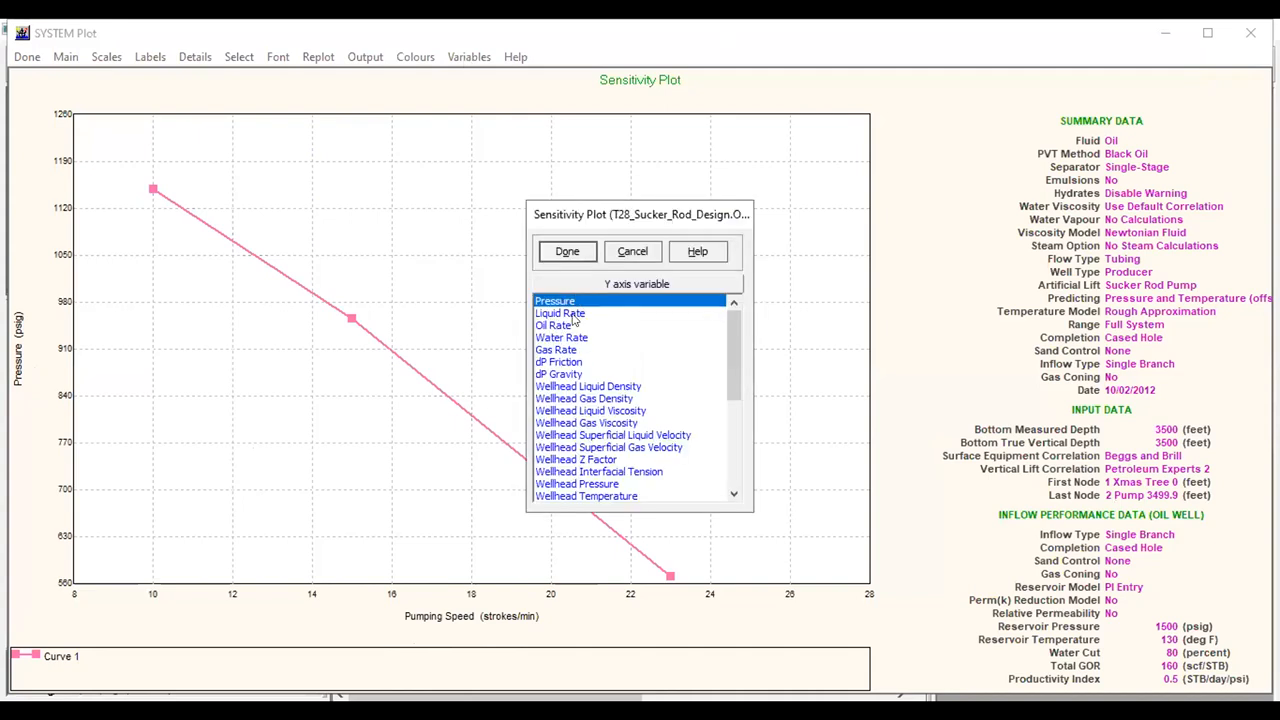
{"action": "left_click", "coordinate": [578, 316]}
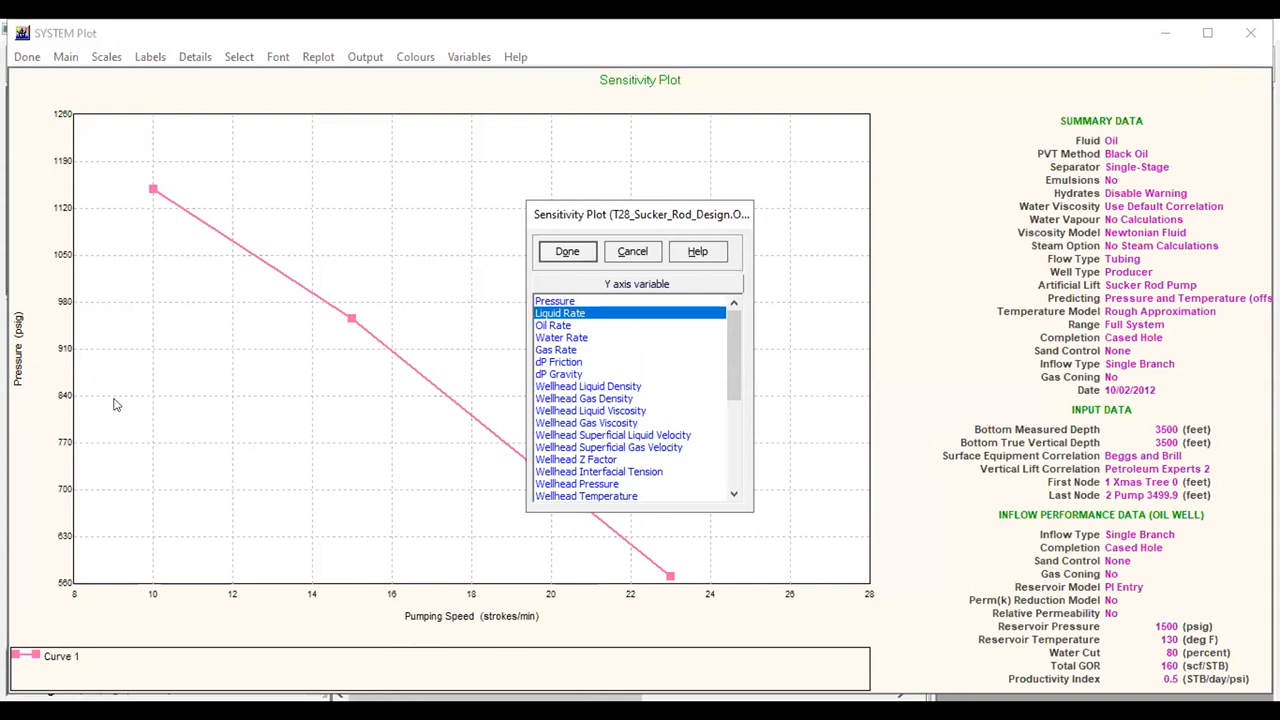
{"action": "left_click", "coordinate": [565, 252]}
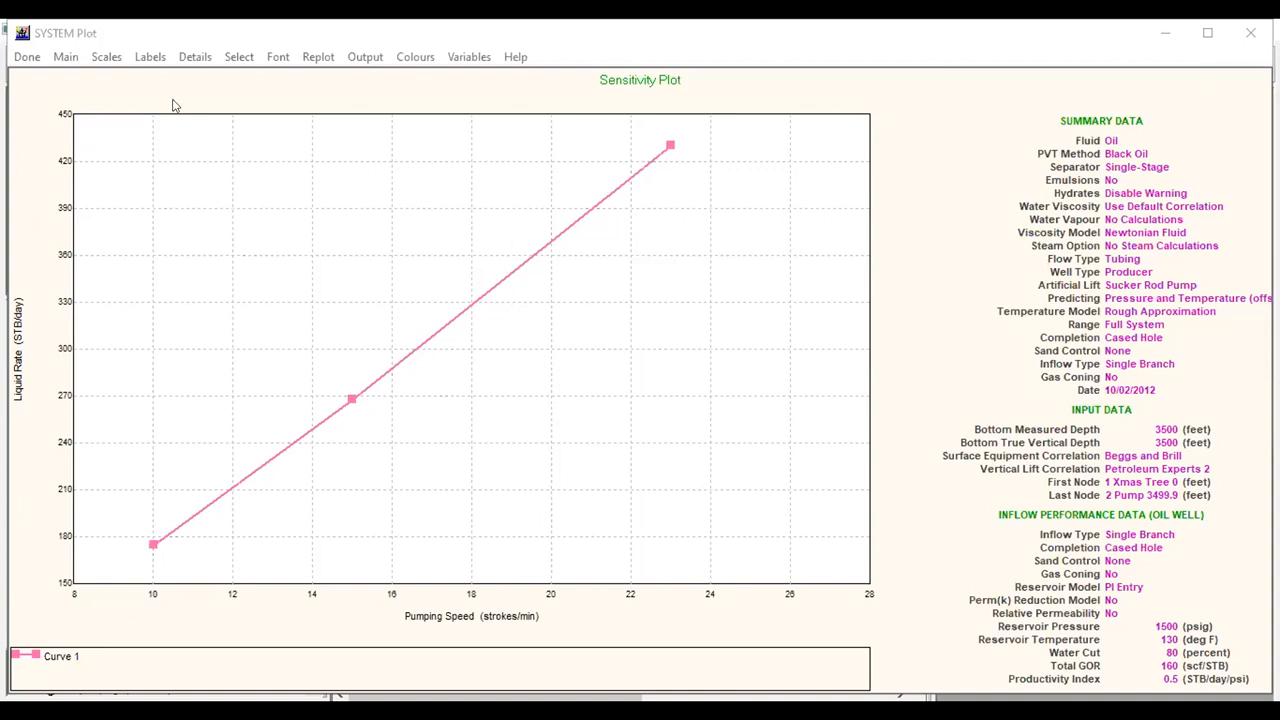
{"action": "left_click", "coordinate": [30, 57]}
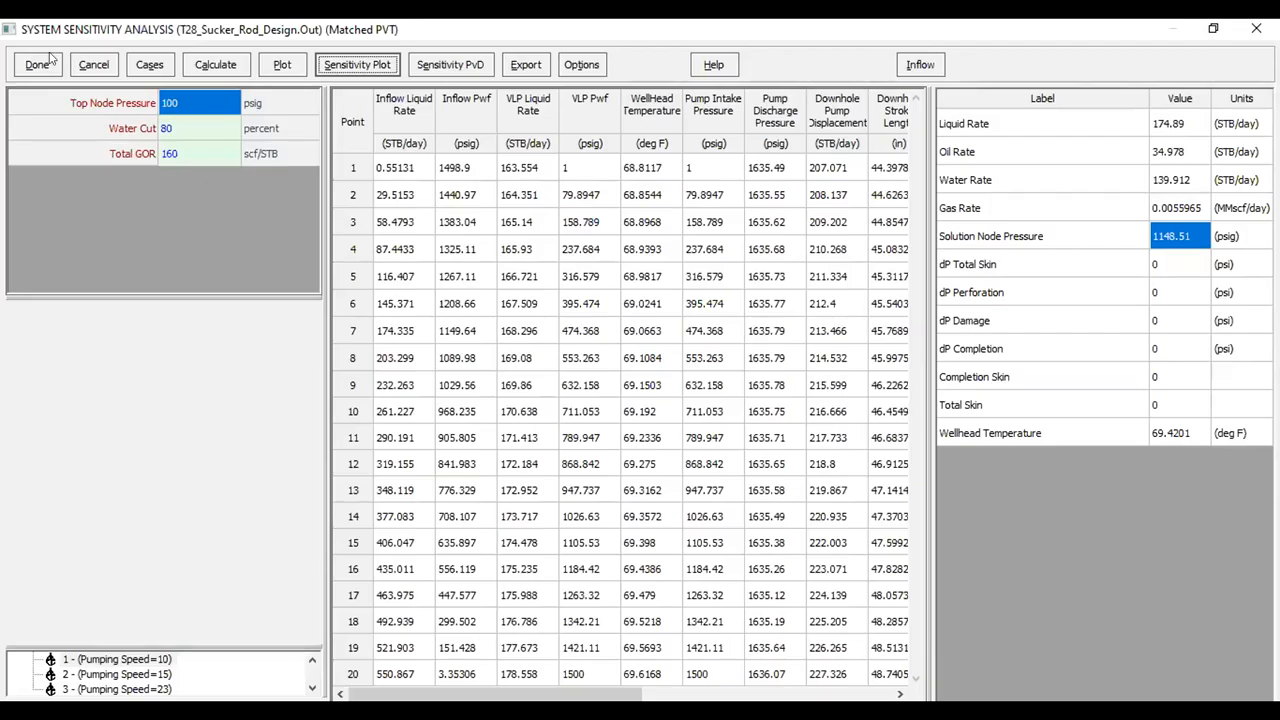
{"action": "left_click", "coordinate": [40, 60]}
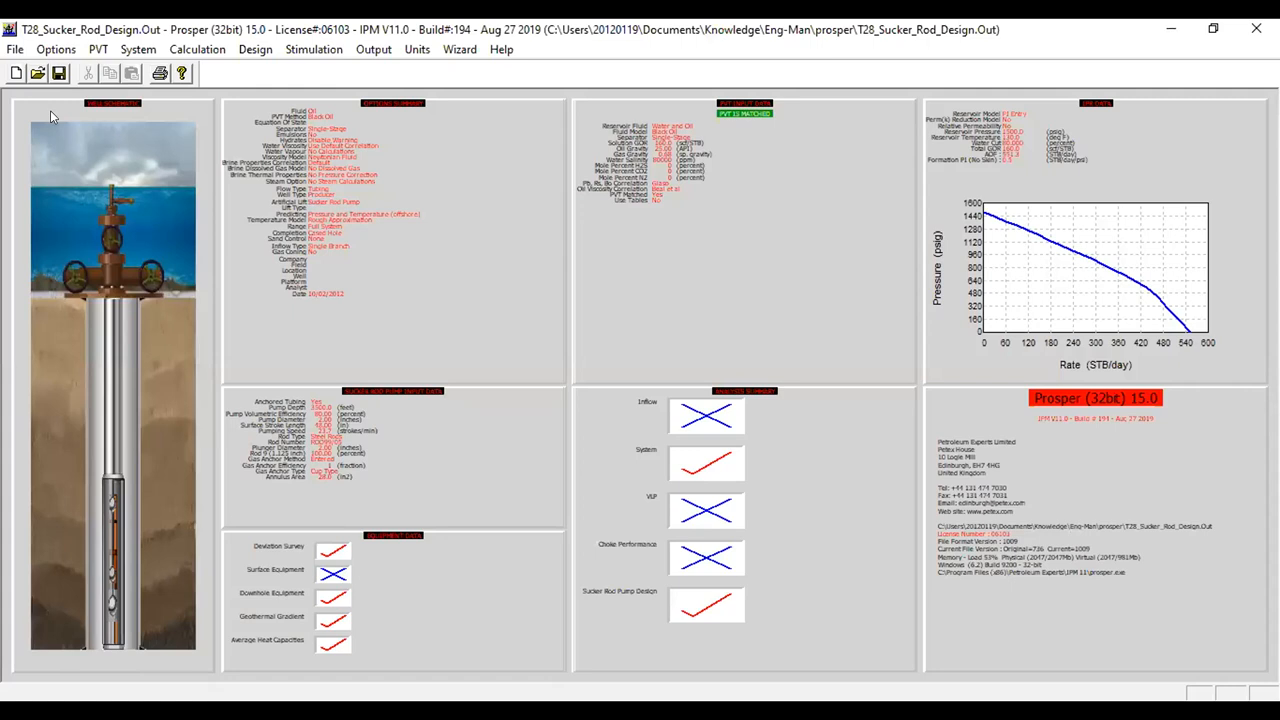